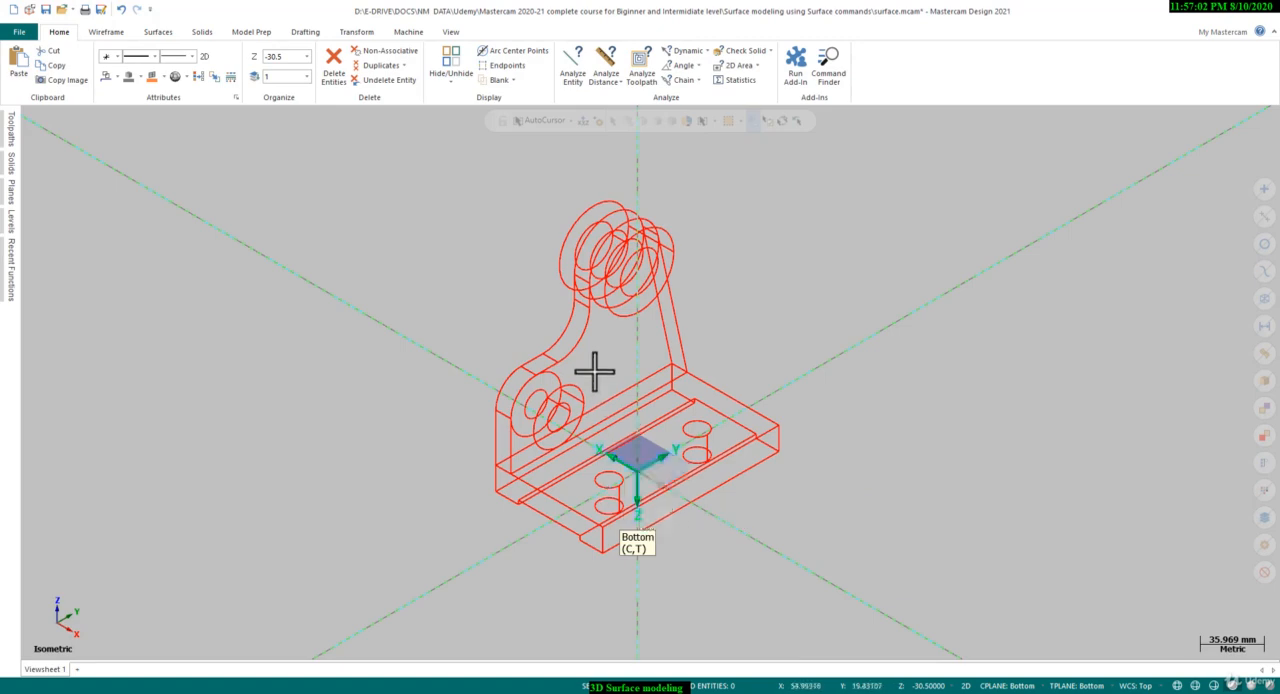
scroll(594, 372, up, 1)
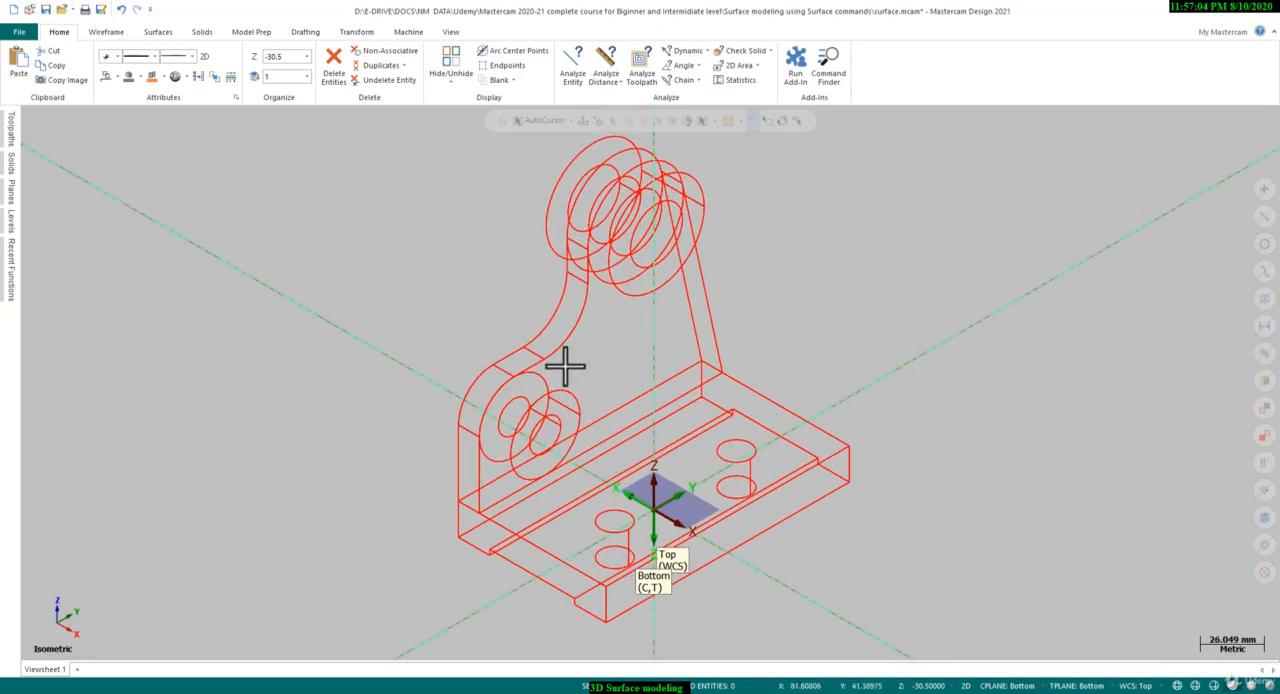
Examine the wireframe bracket and the presentation slide listing the surface modeling topics
scroll(617, 420, down, 1)
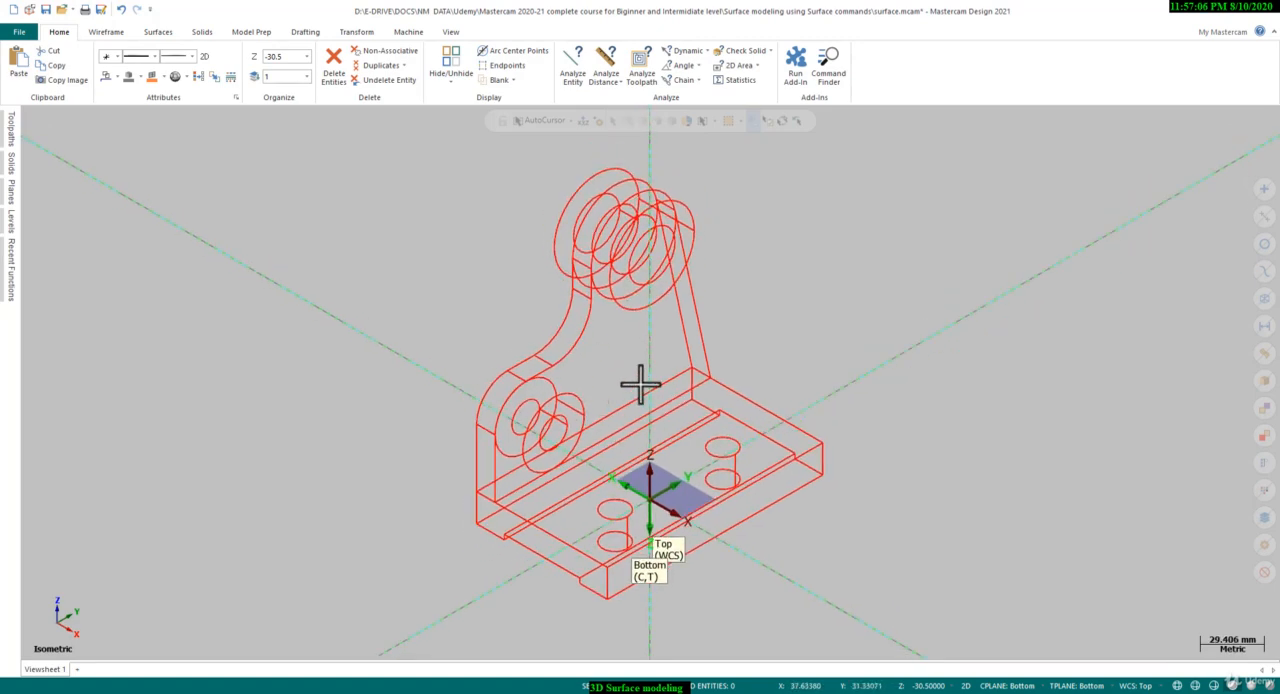
key(alt+Tab)
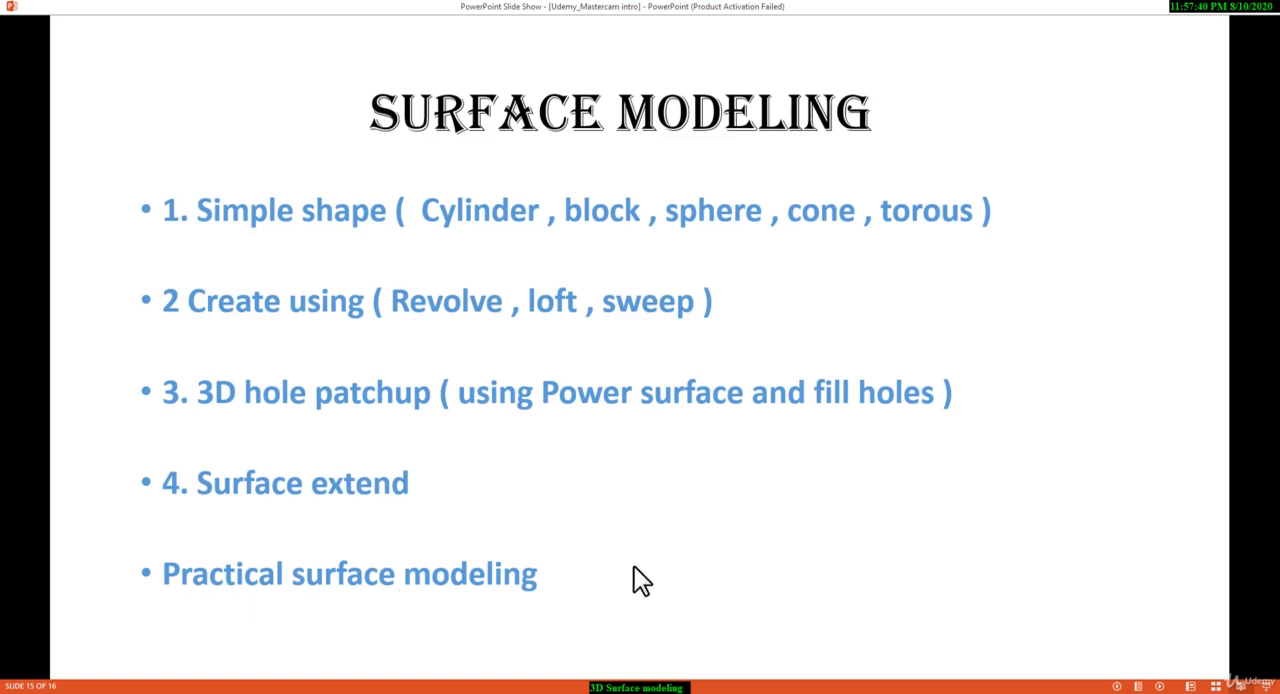
mouse_move(770, 692)
click(838, 655)
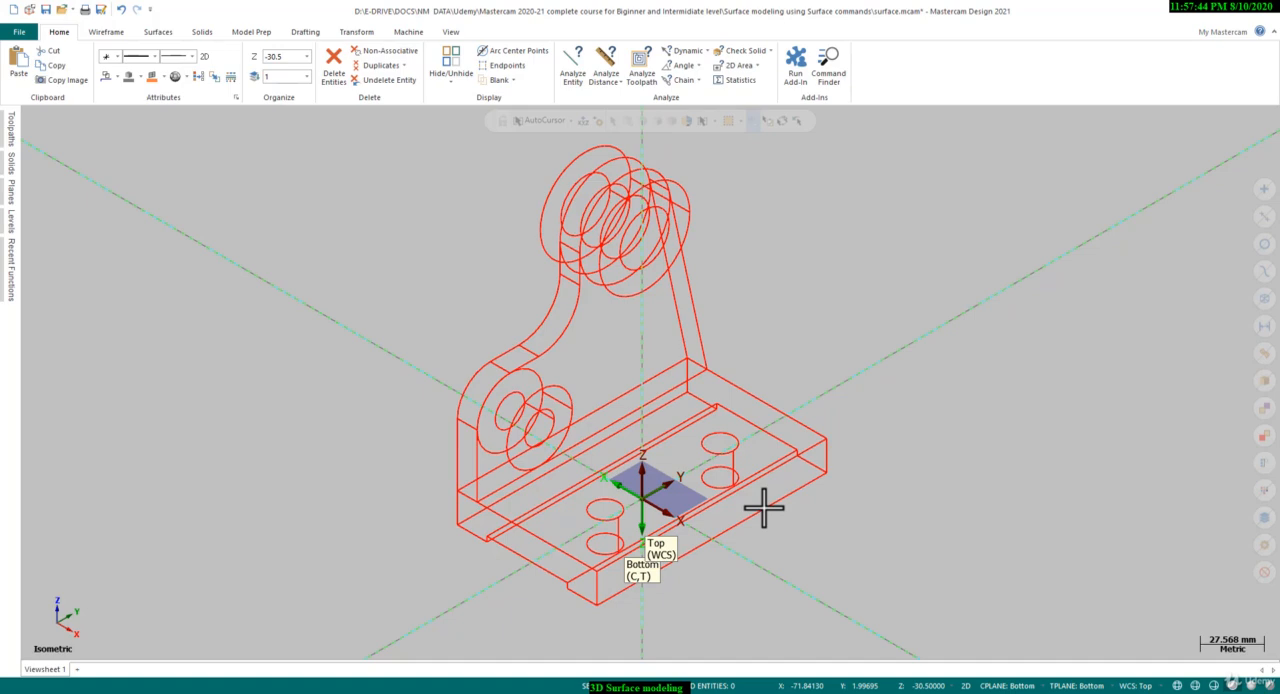
scroll(764, 510, down, 1)
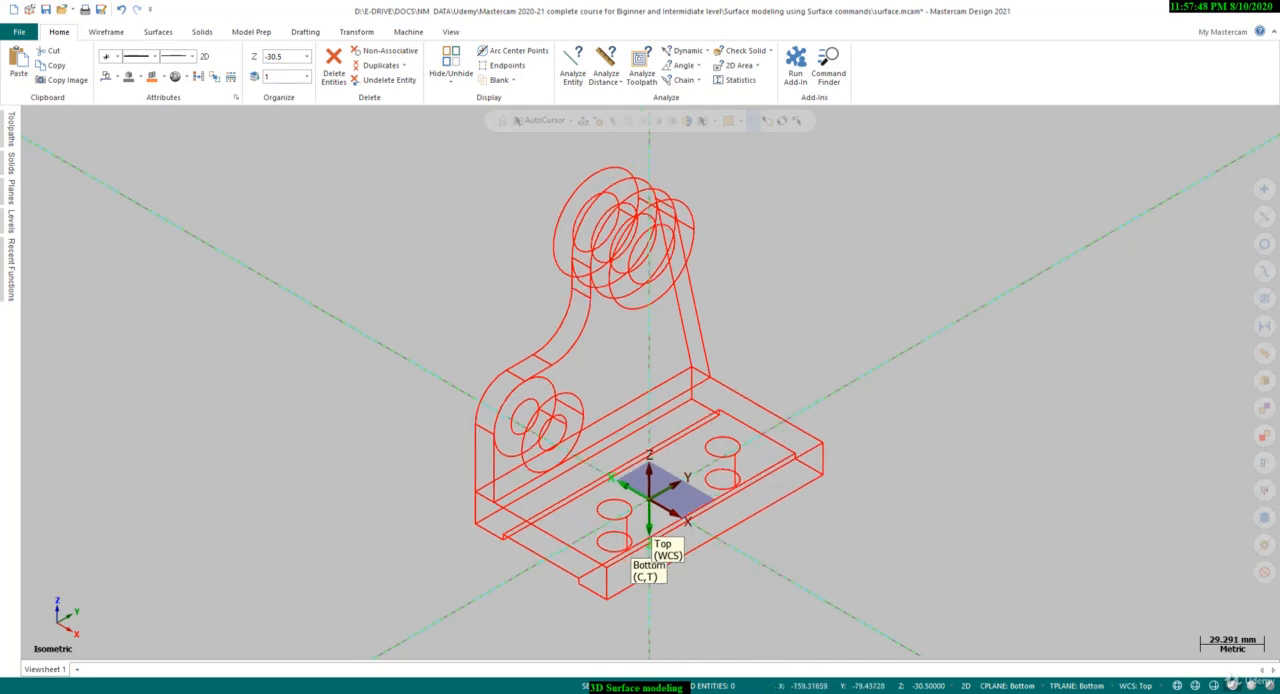
Switch to the Mastercam window holding T.mcam and start a new part file, discarding the changes
mouse_move(770, 690)
click(729, 671)
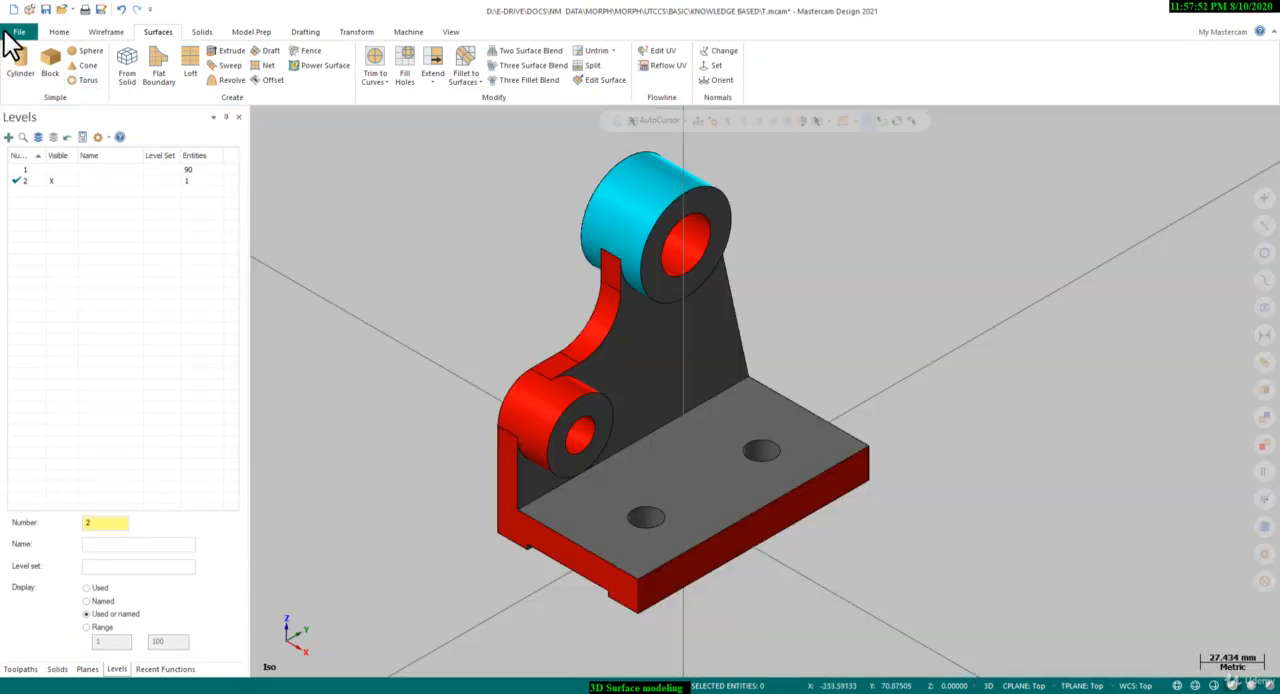
click(17, 33)
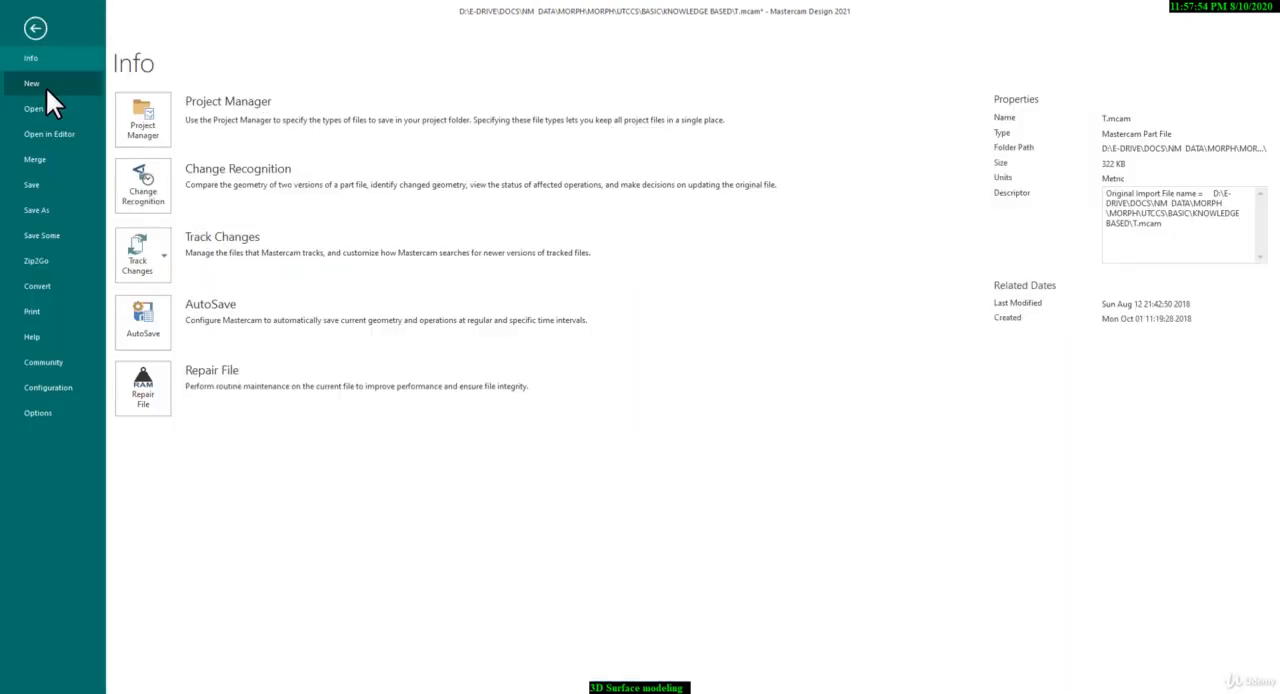
click(36, 82)
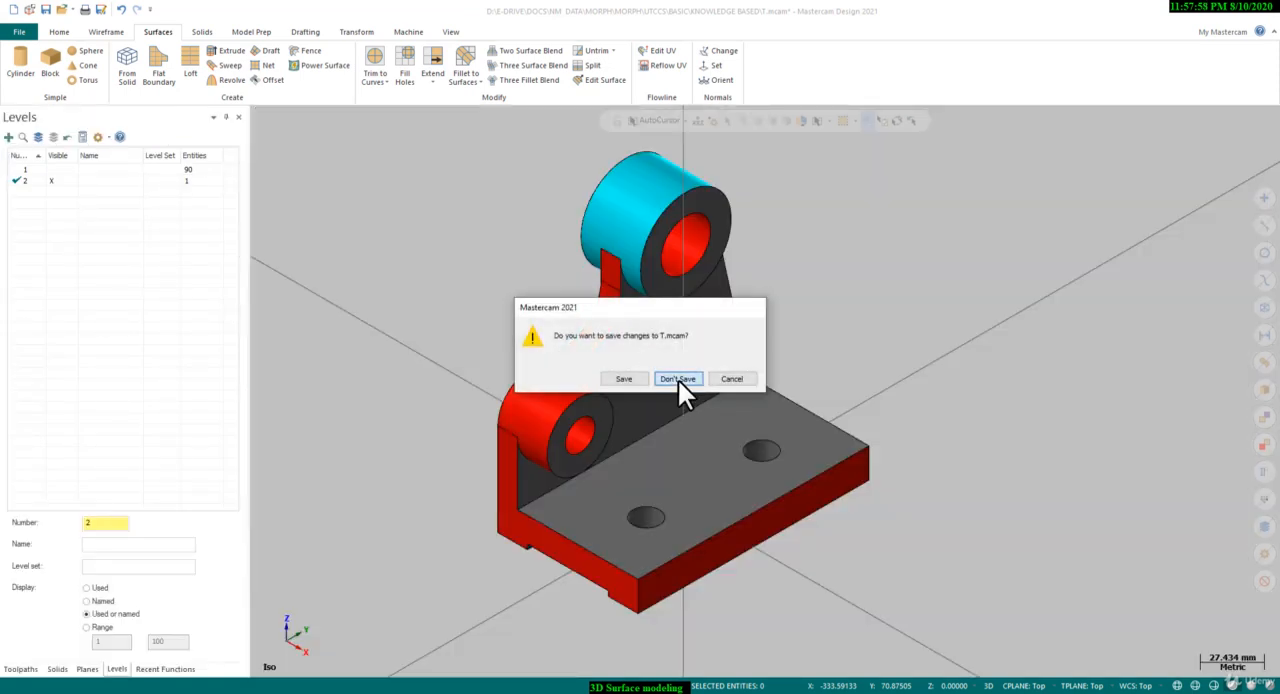
click(678, 382)
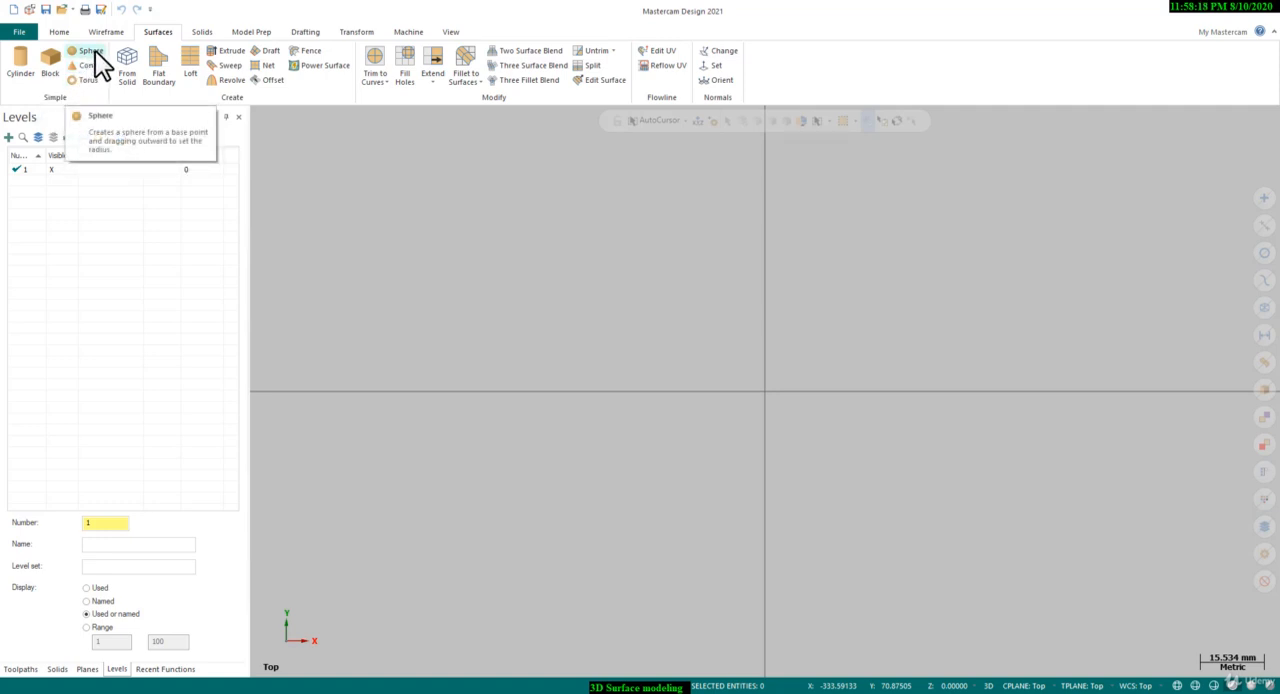
click(202, 35)
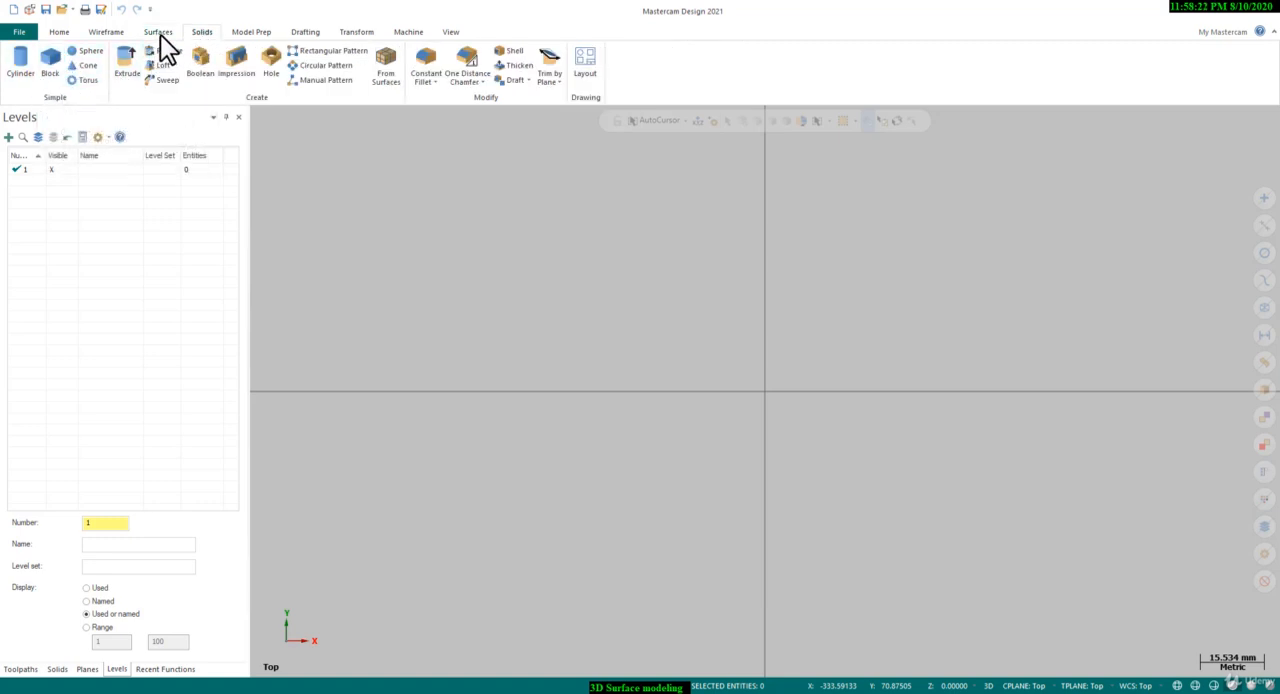
click(160, 34)
click(190, 37)
click(168, 36)
click(193, 37)
click(172, 38)
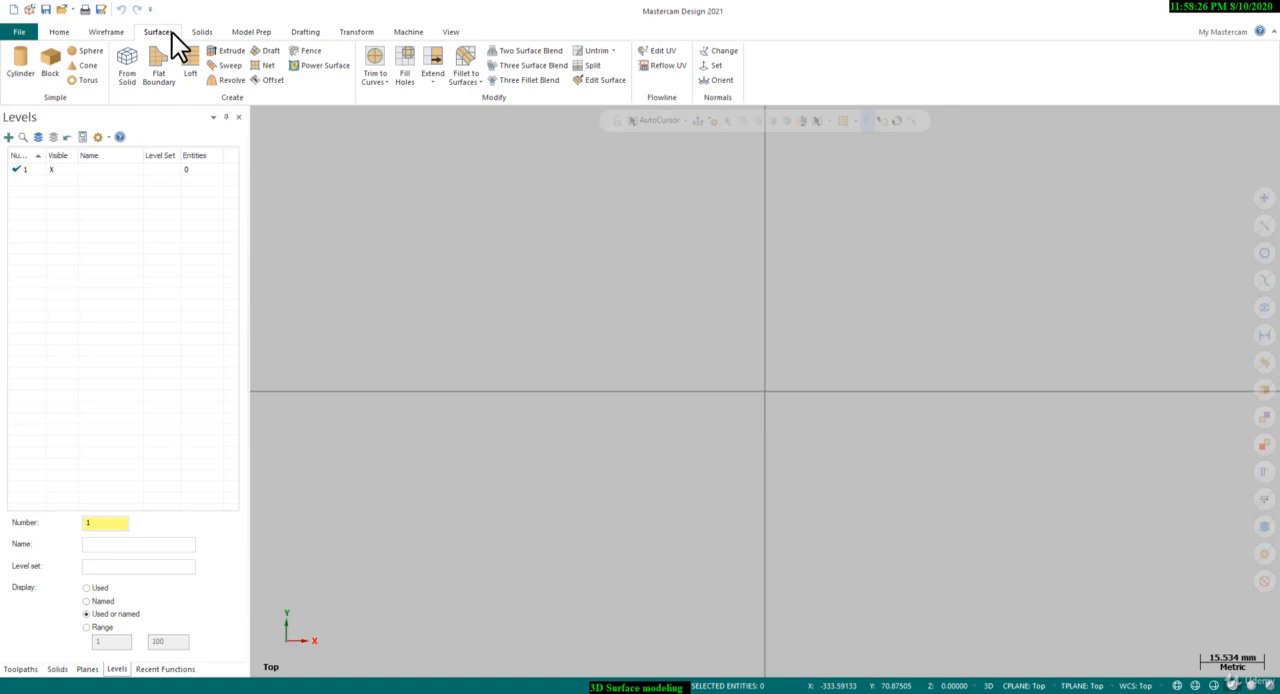
Place a primitive surface cylinder at the origin along Z, with a radius of about 20 mm and a height of about -45 mm
click(22, 65)
click(764, 388)
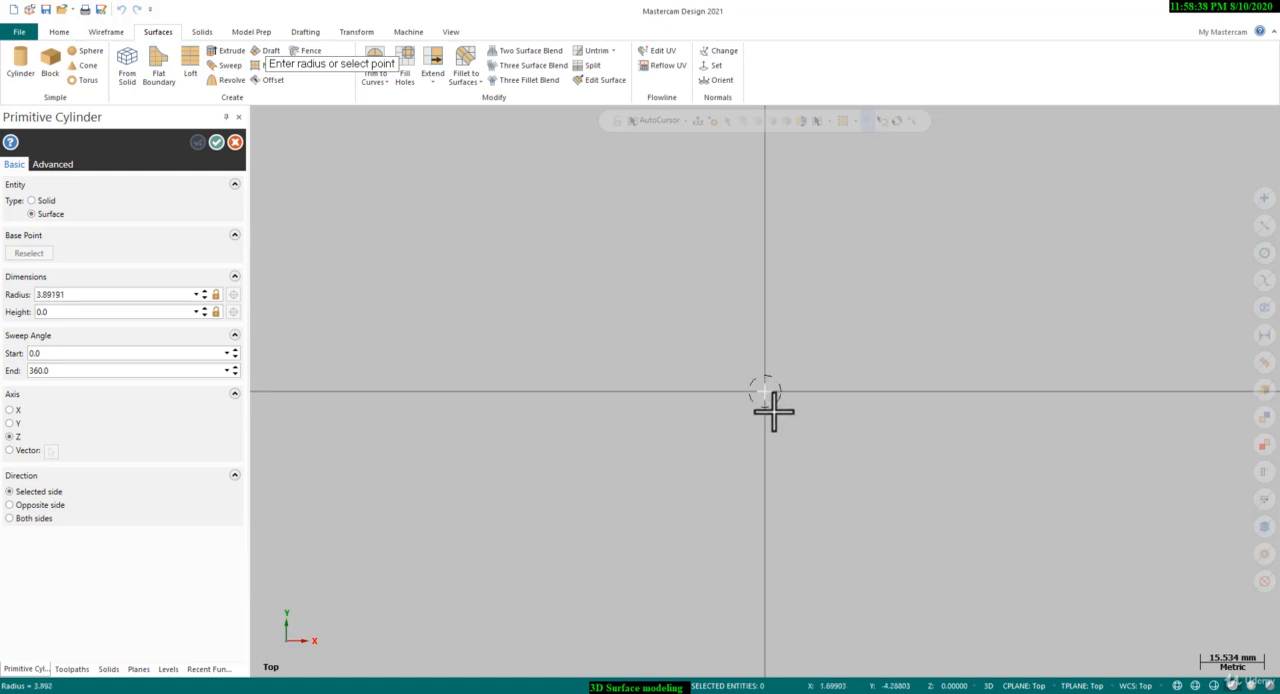
click(794, 467)
middle_drag(794, 437, 717, 371)
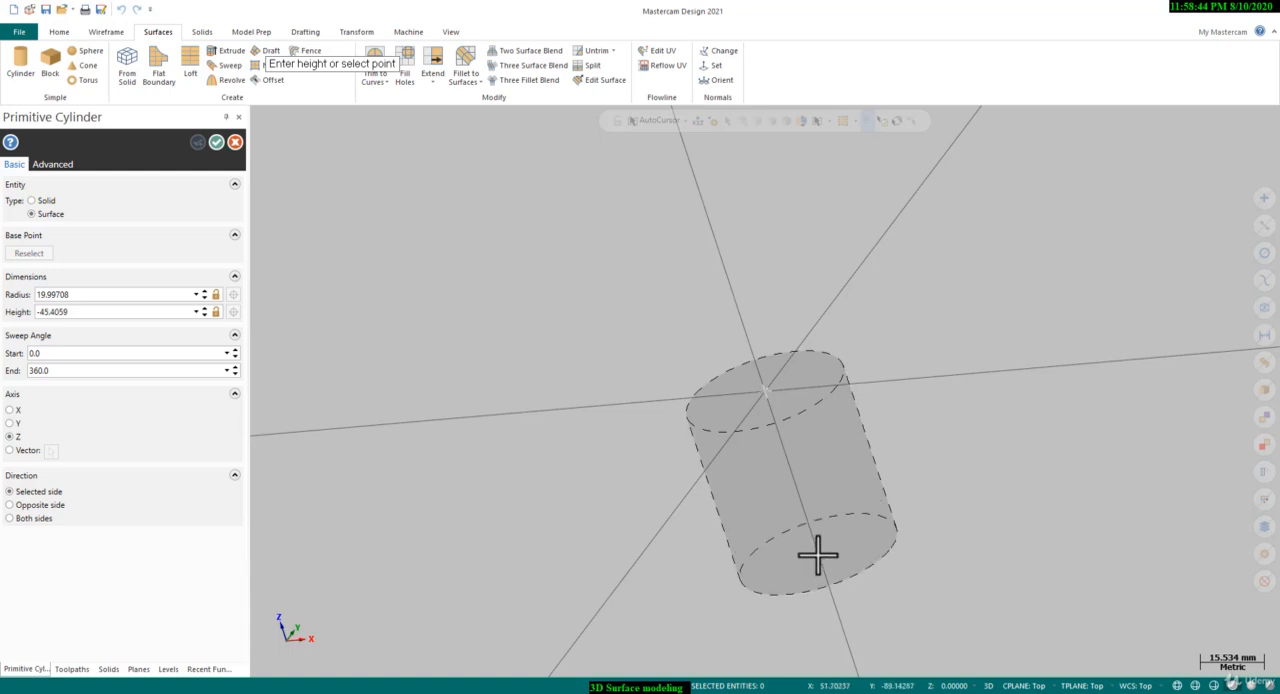
click(822, 553)
right_click(937, 312)
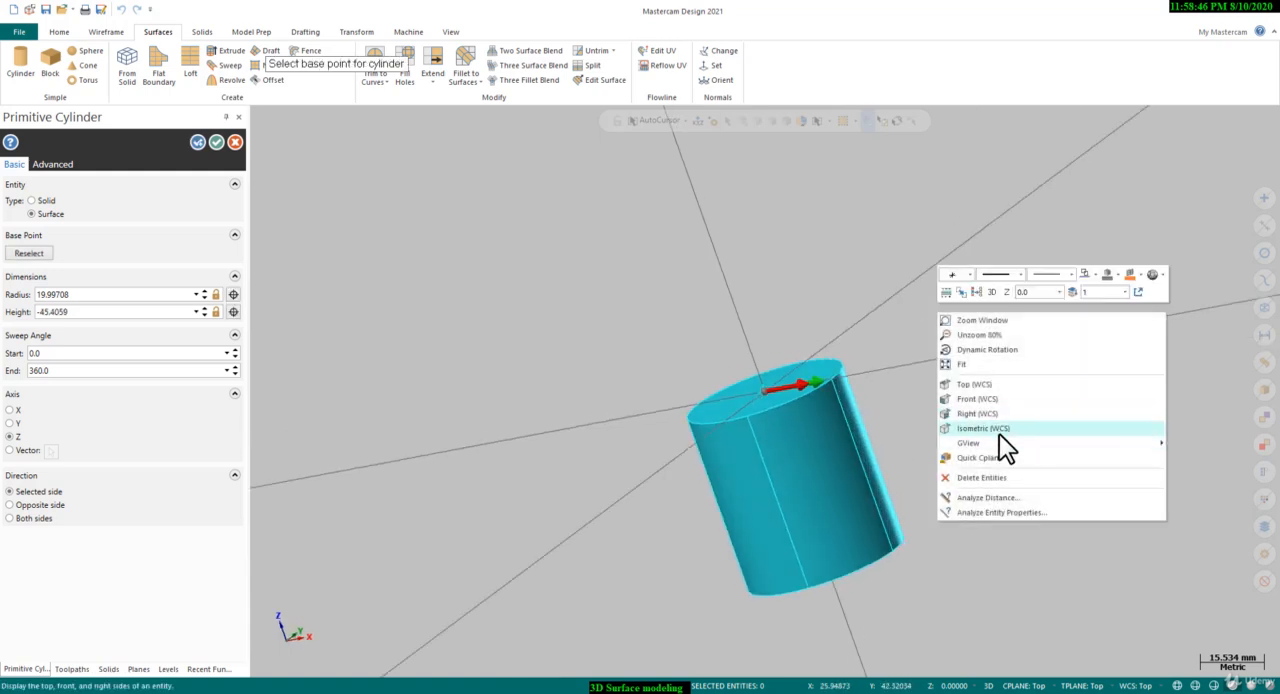
click(999, 434)
scroll(760, 485, down, 3)
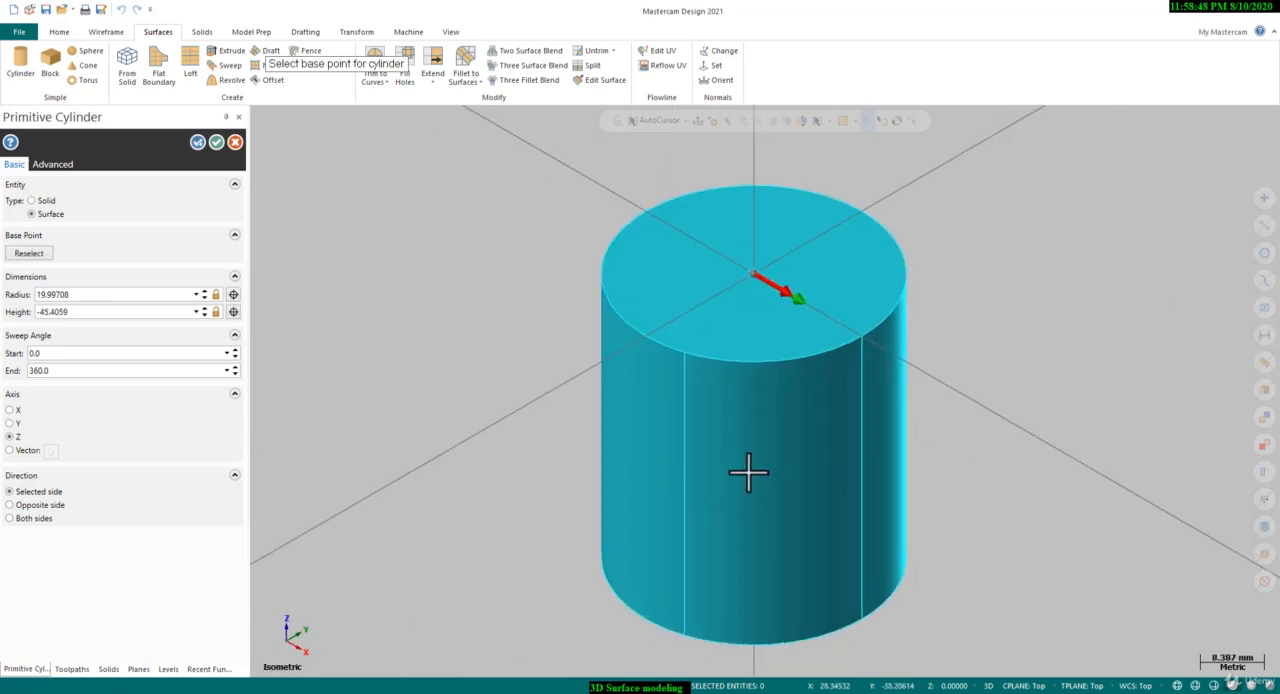
scroll(910, 385, up, 1)
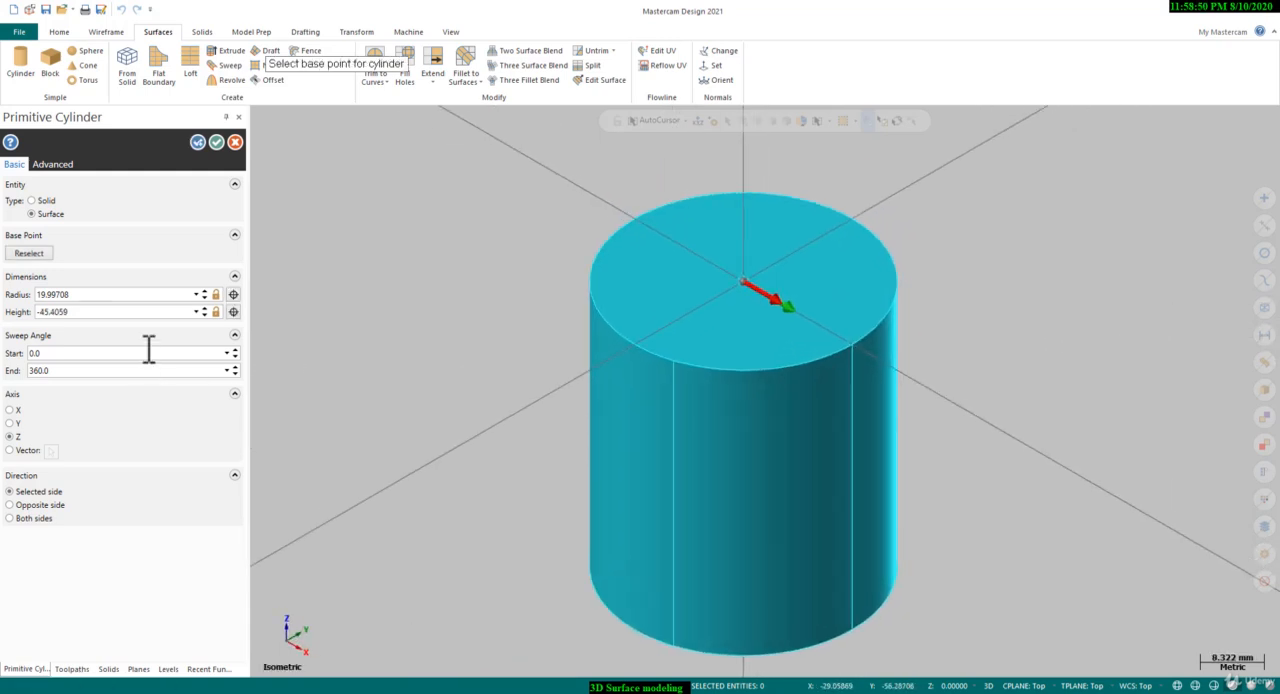
Set the cylinder's radius to 25 mm and its height to -50 mm
click(99, 294)
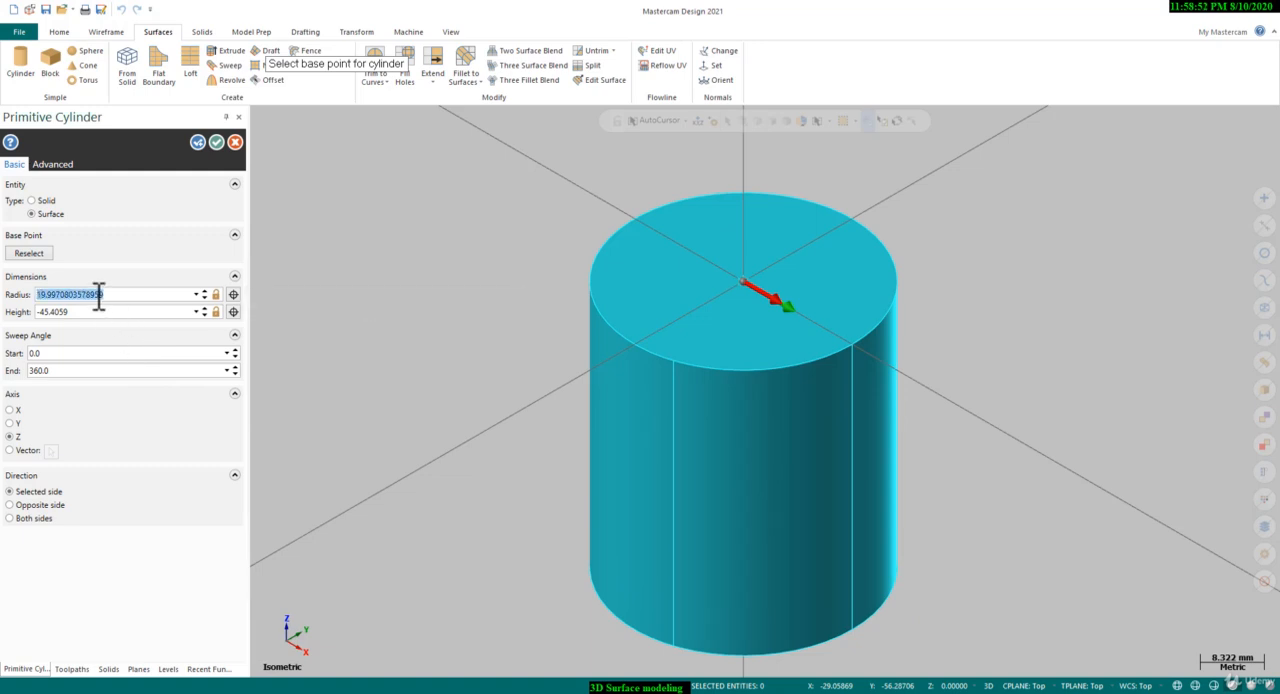
text(25)
key(Return)
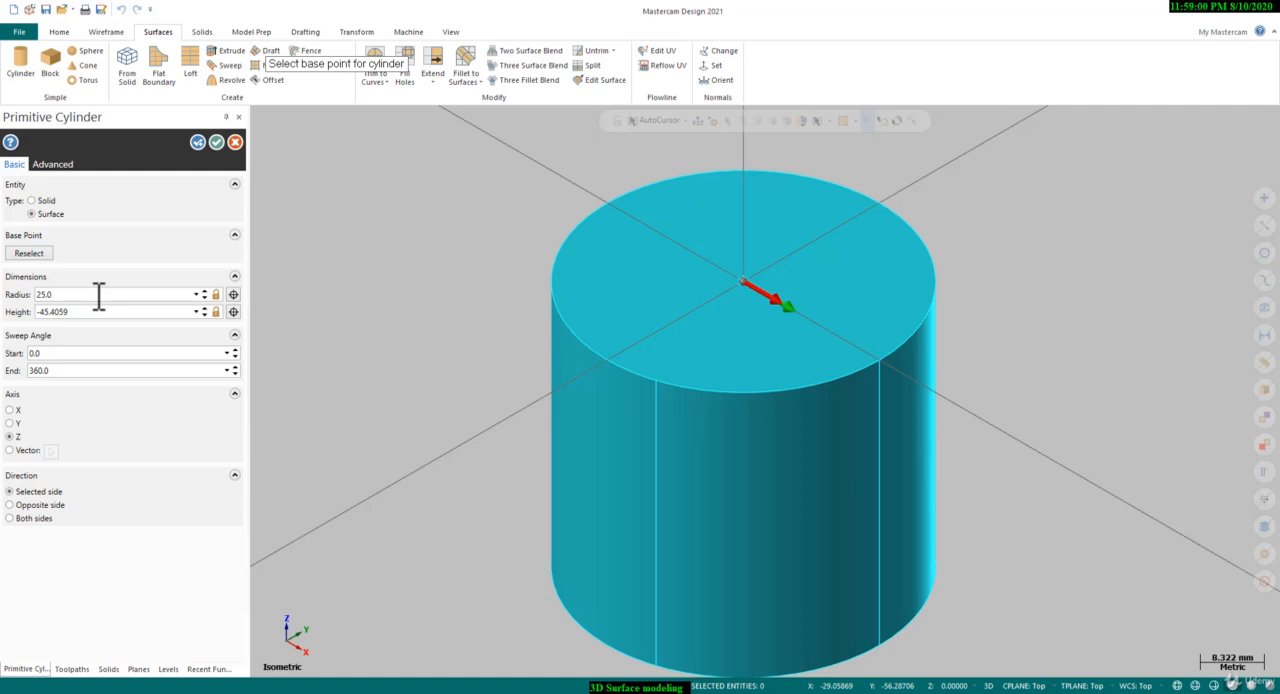
click(104, 312)
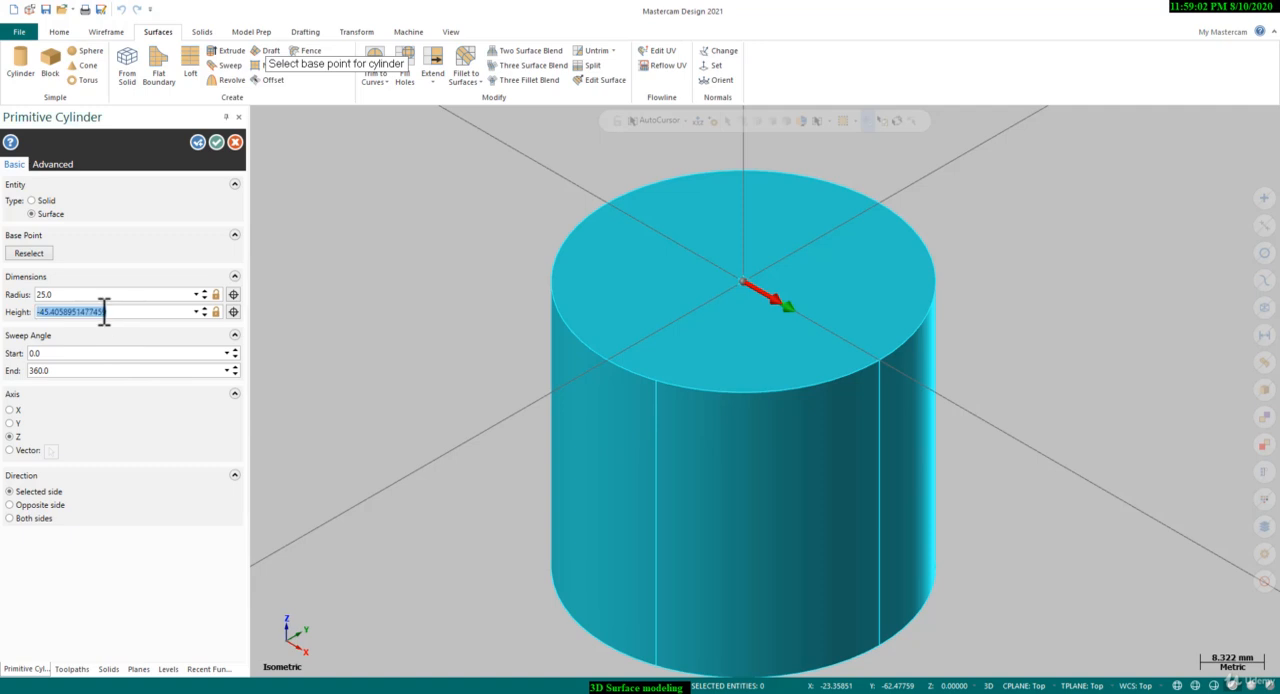
text(50.0)
scroll(496, 265, down, 2)
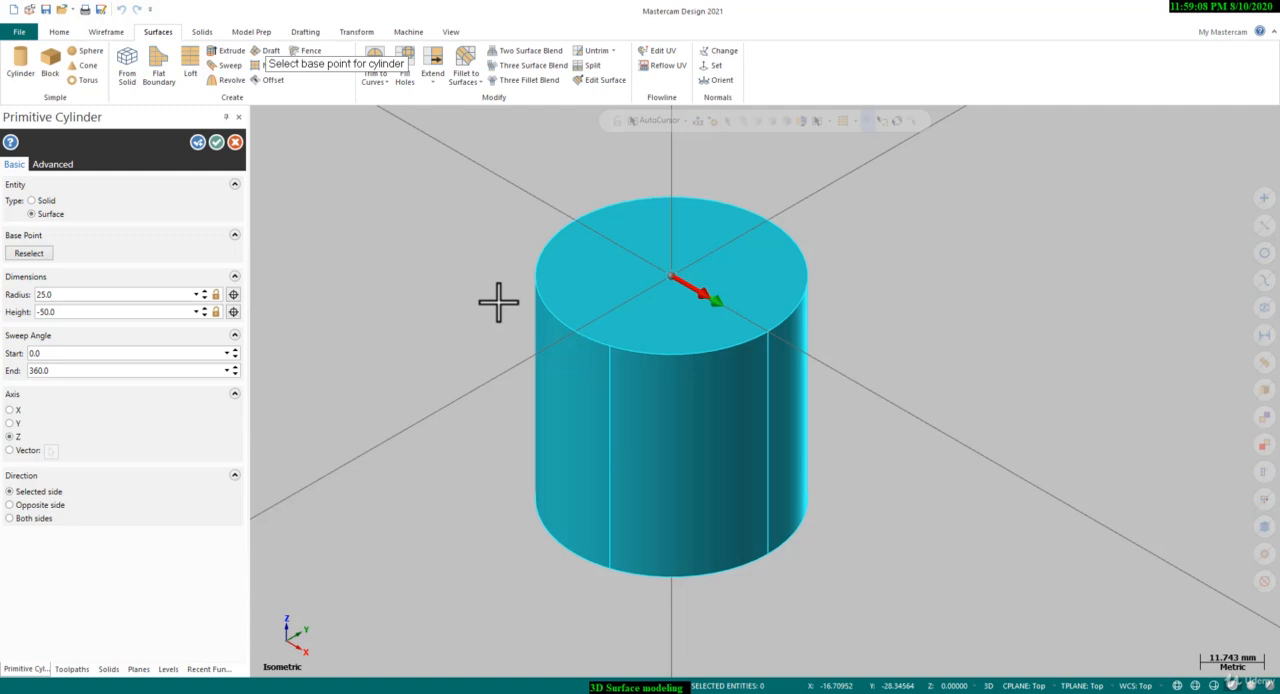
scroll(636, 288, up, 1)
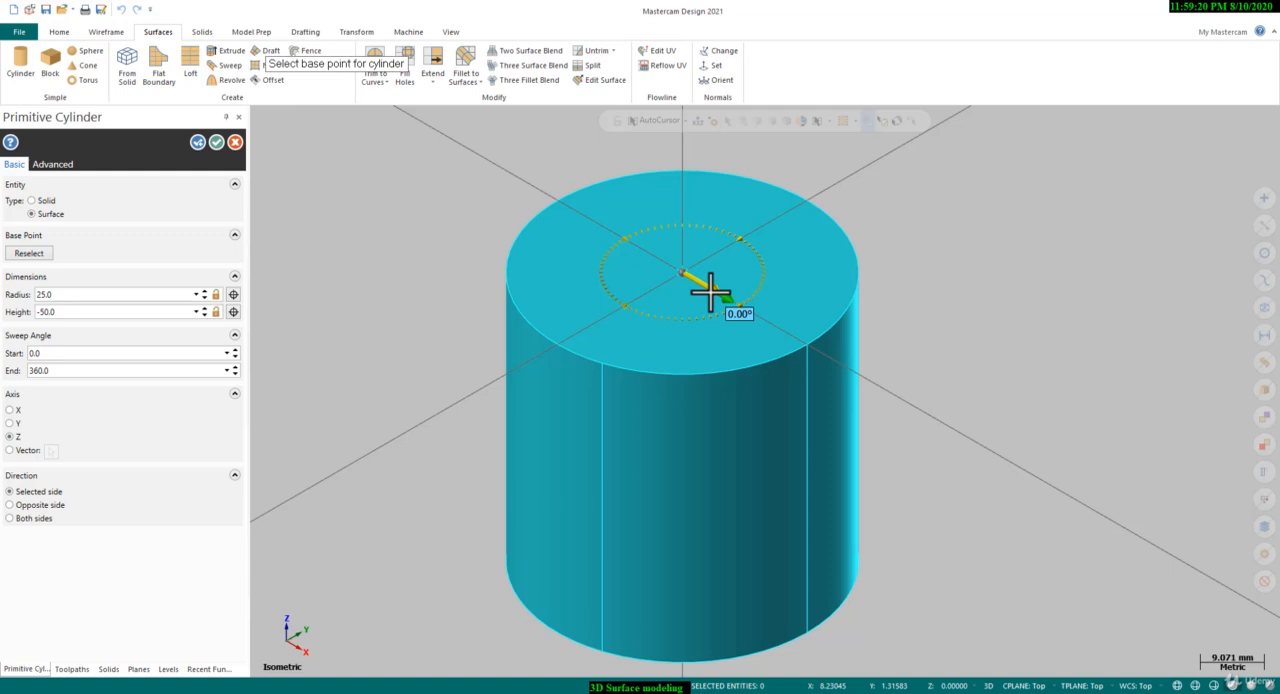
Reduce the cylinder's sweep to an end angle of 270 degrees and create the surfaces
drag(710, 291, 594, 349)
middle_drag(689, 380, 643, 386)
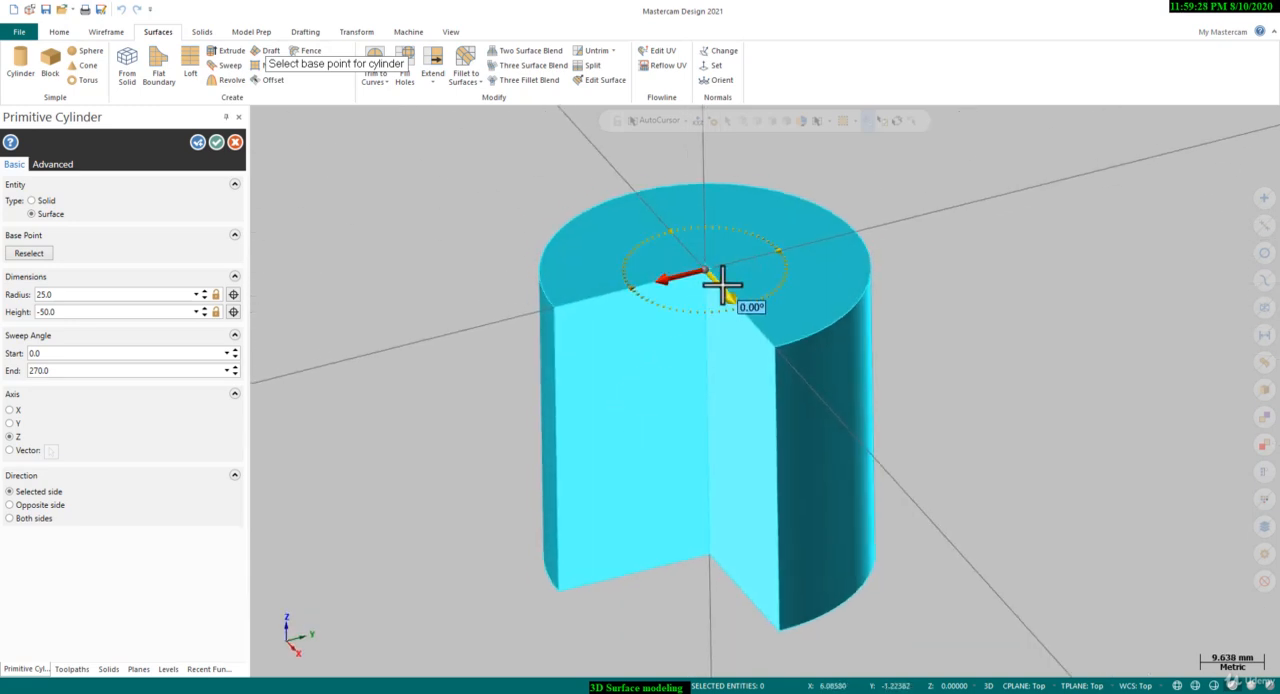
scroll(268, 232, up, 1)
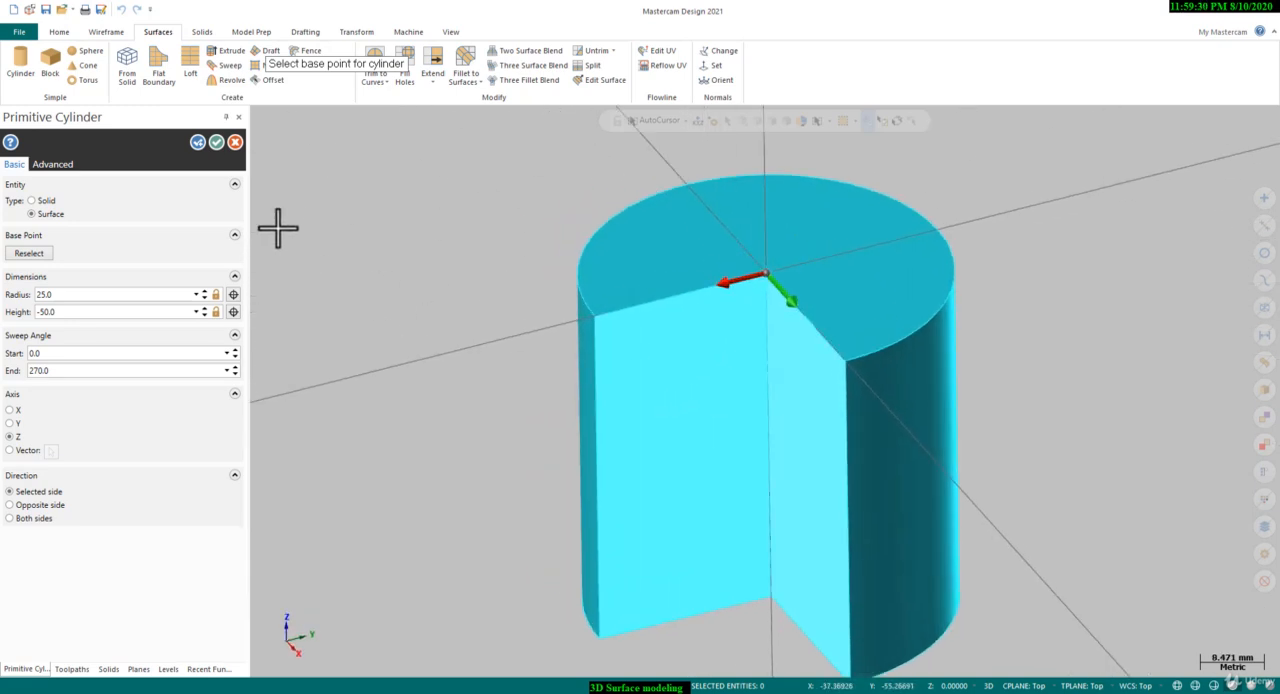
click(216, 142)
Place a primitive surface block from a base point on the X axis beside the cylinder, about 25 by 24 mm with a height of about -35 mm
right_click(430, 320)
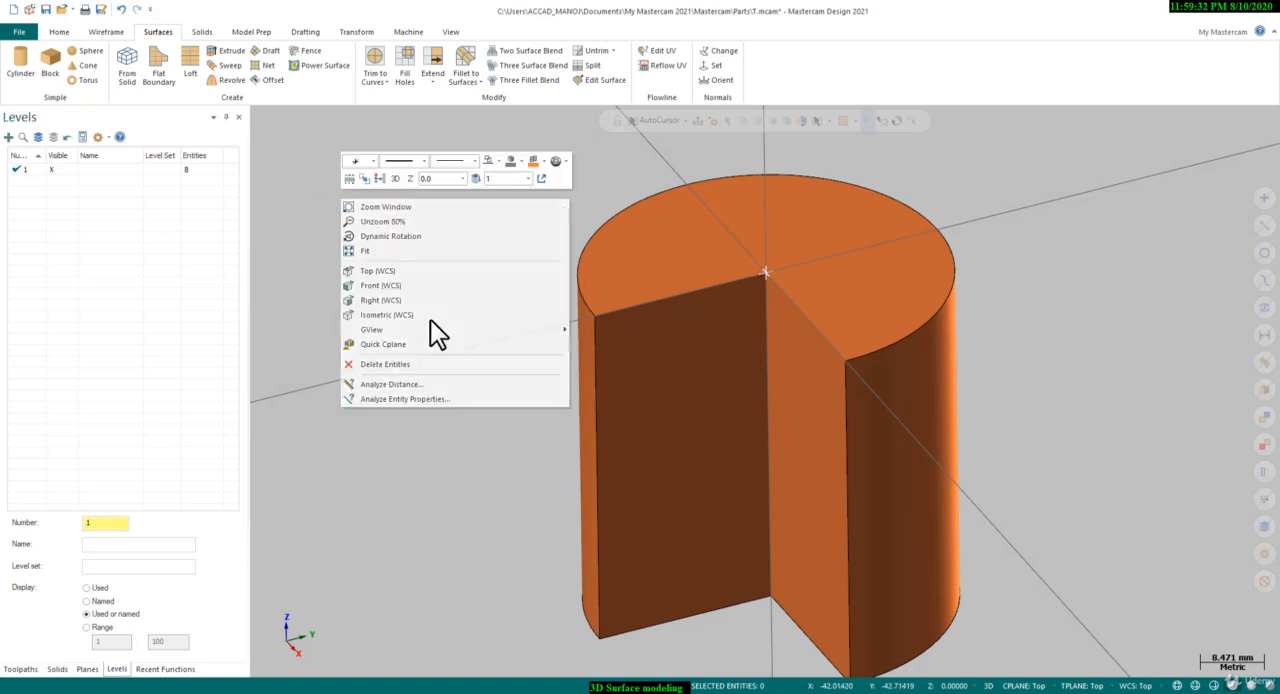
click(420, 319)
scroll(425, 322, down, 2)
right_click(451, 251)
click(478, 324)
scroll(390, 341, down, 3)
scroll(858, 303, up, 3)
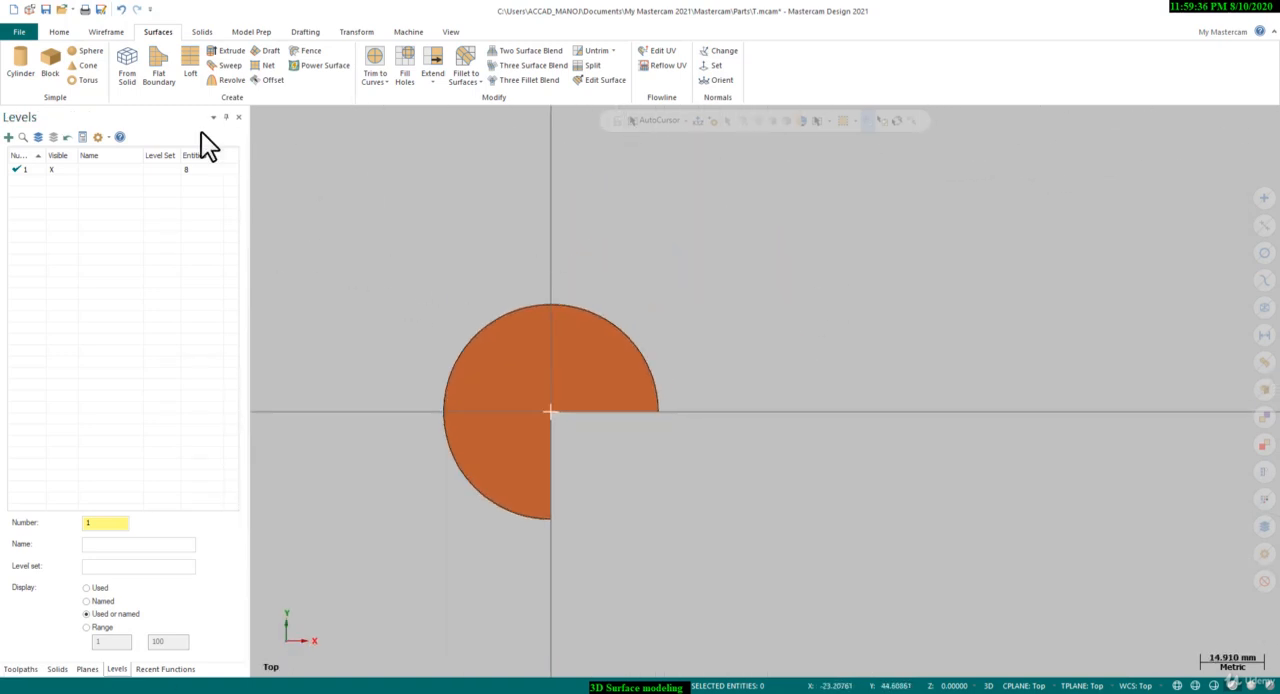
click(50, 72)
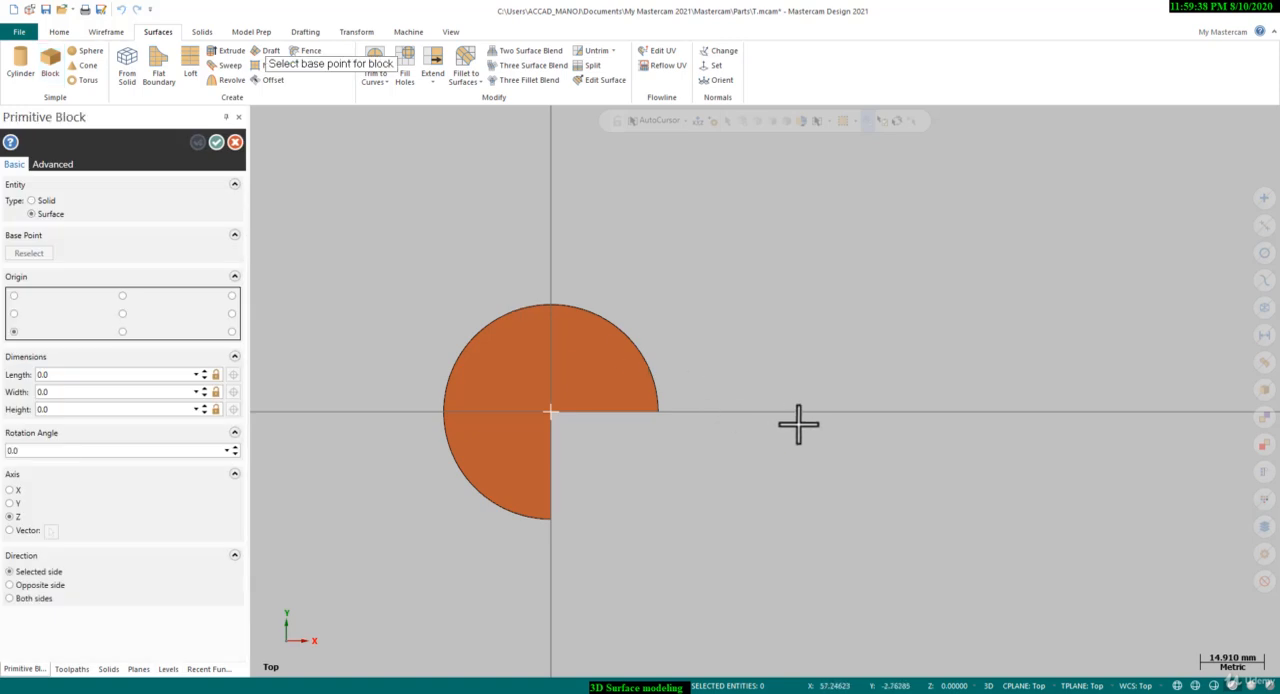
click(830, 412)
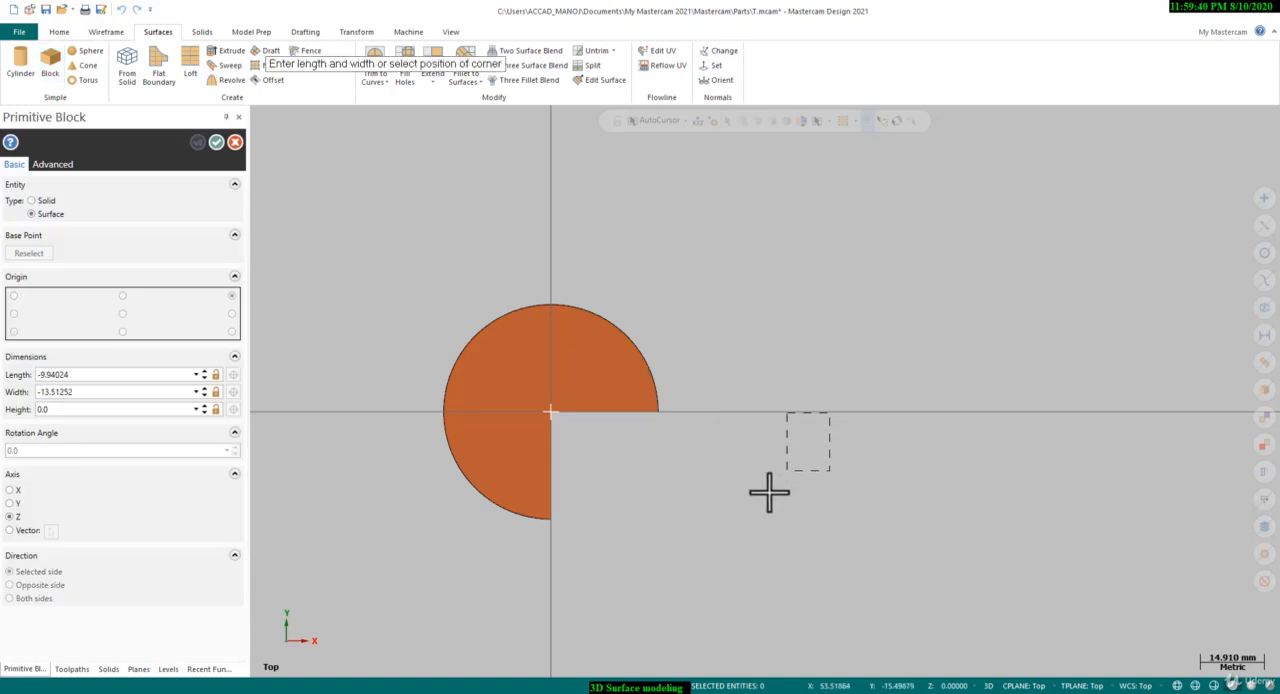
click(721, 516)
middle_drag(736, 482, 693, 467)
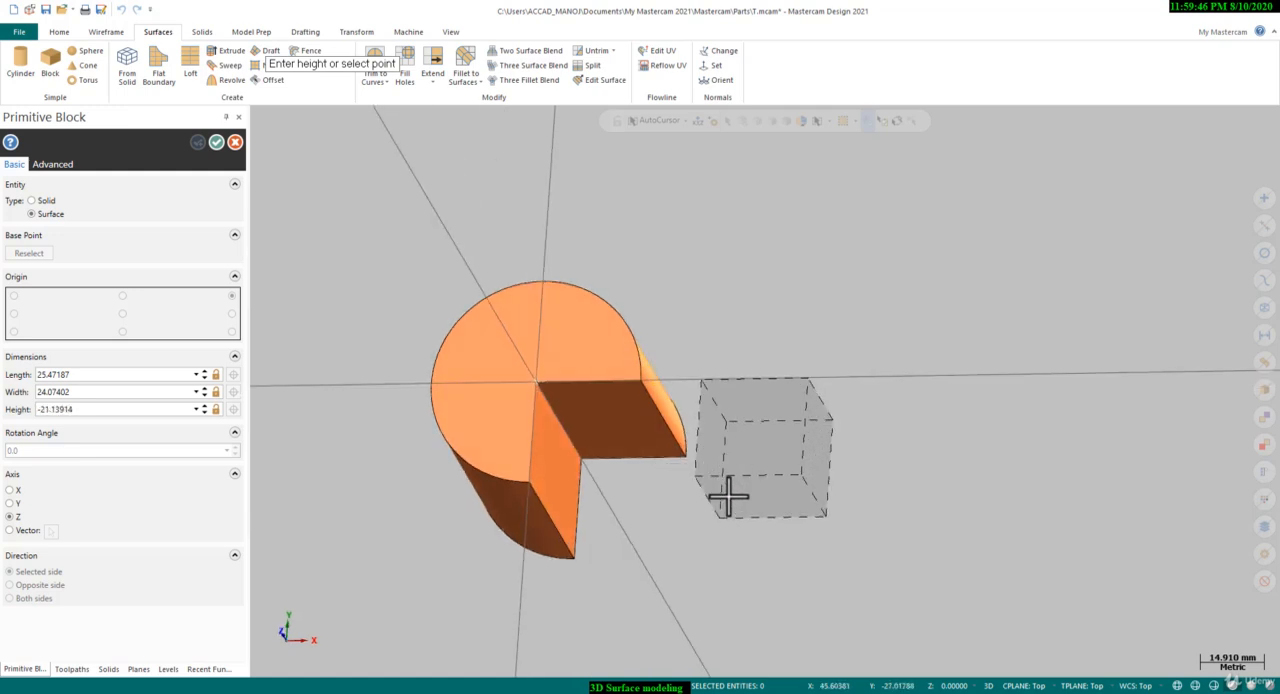
click(730, 500)
scroll(843, 491, up, 2)
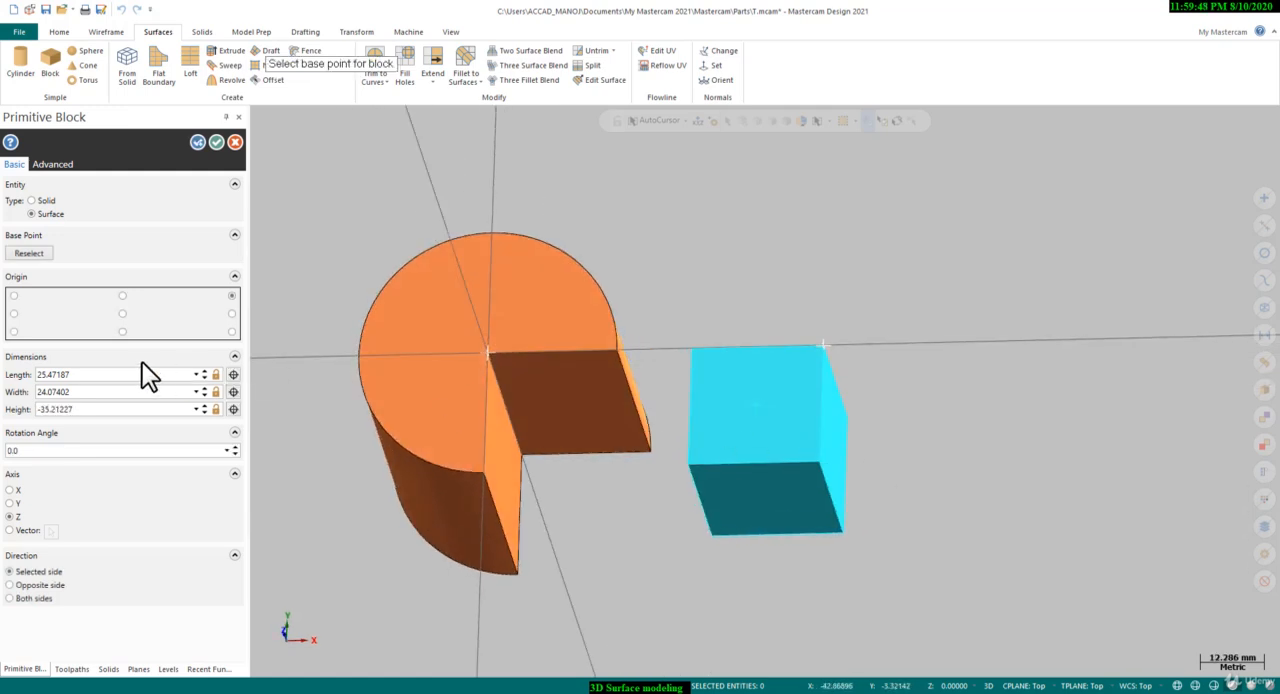
Set the block's length and width to 25 mm and its height to -50 mm, and create its surfaces
click(119, 374)
text(25)
click(84, 391)
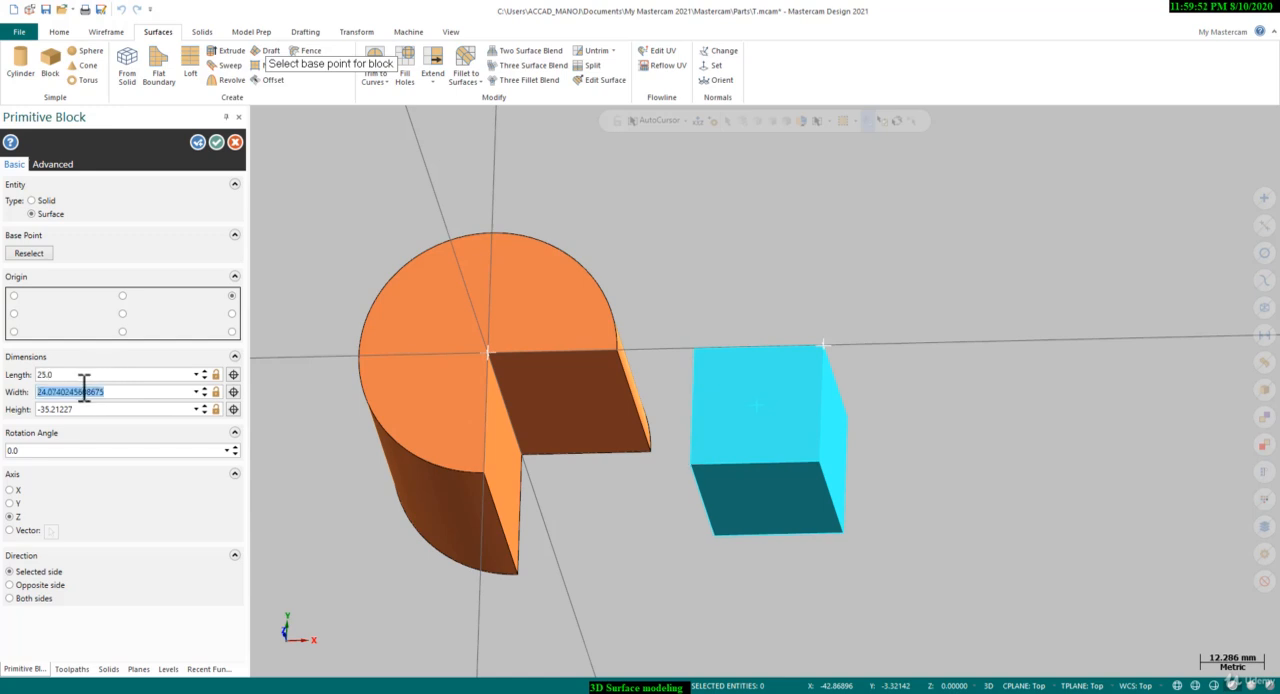
text(2)
click(80, 409)
text(25.0)
key(Return)
scroll(658, 292, down, 3)
scroll(820, 394, up, 4)
middle_drag(805, 415, 714, 270)
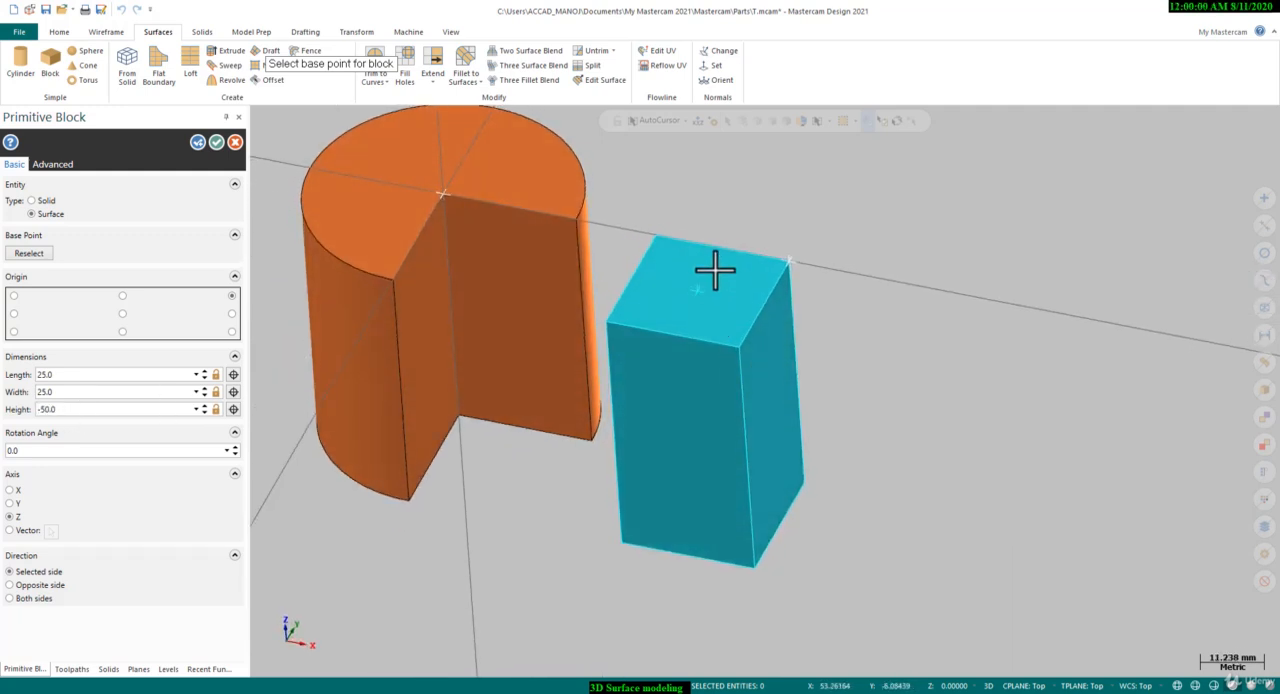
scroll(714, 270, up, 1)
scroll(714, 270, up, 1)
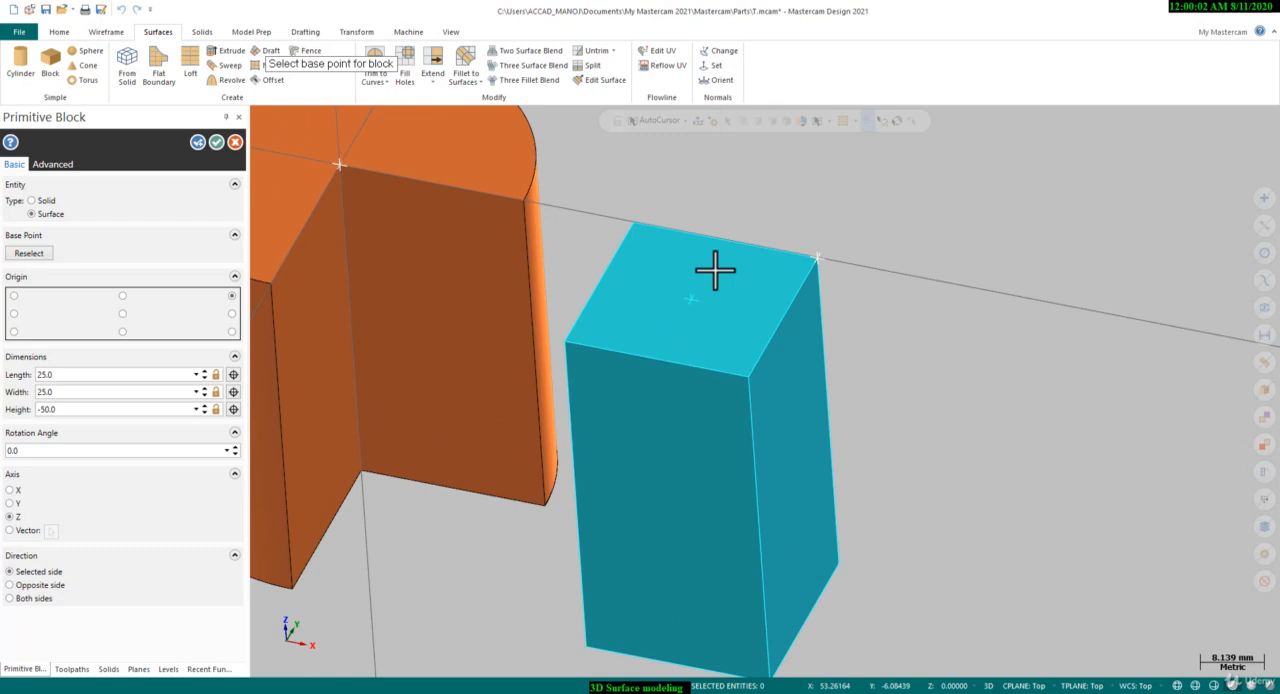
scroll(714, 270, down, 2)
click(218, 144)
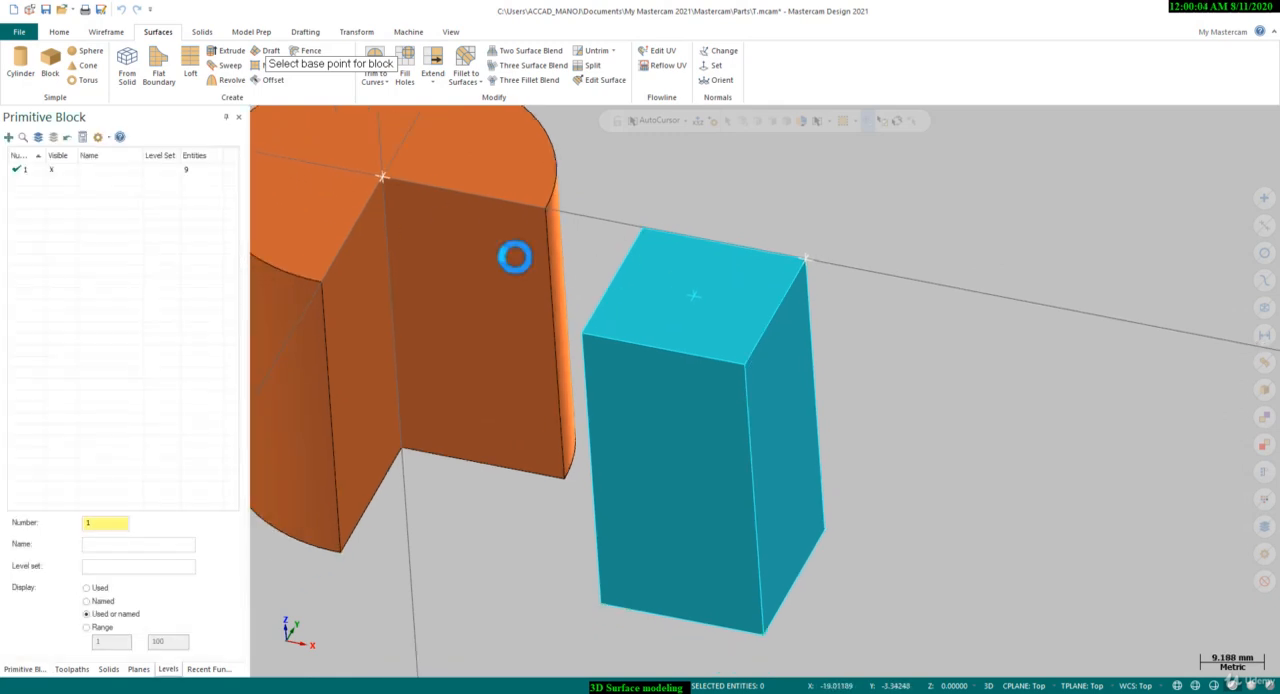
Delete the top face surface of the block to expose its hollow interior
scroll(637, 283, up, 1)
click(715, 288)
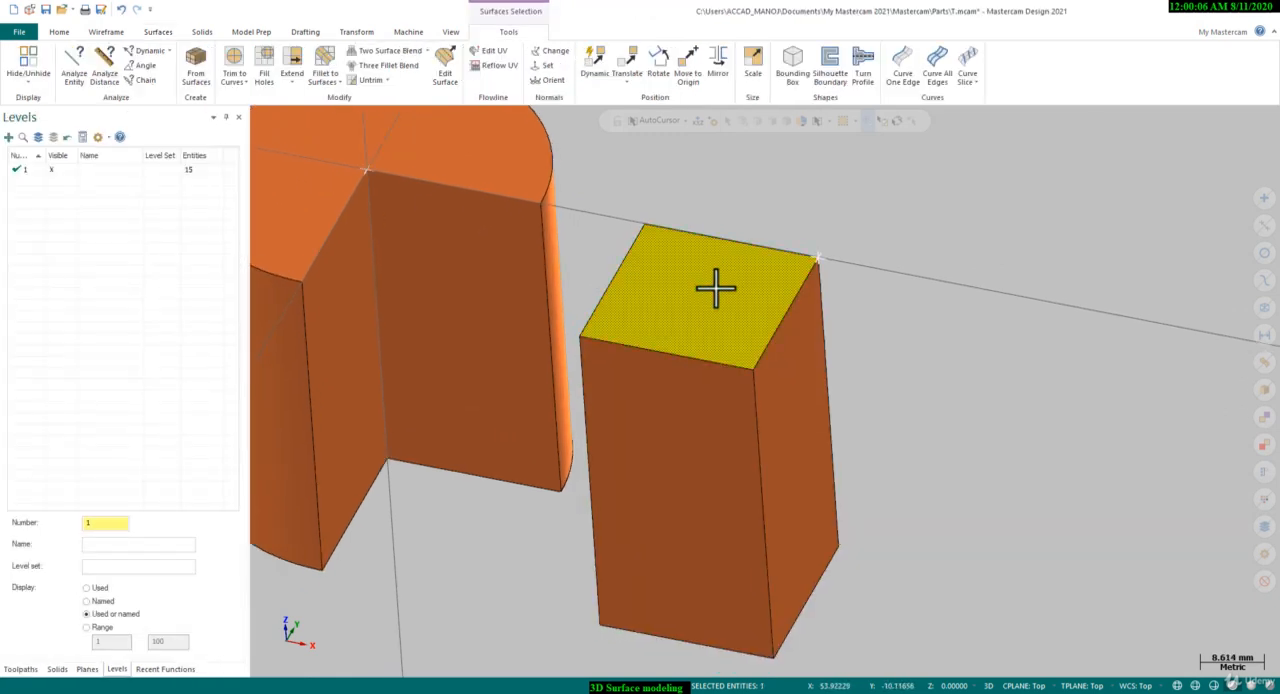
key(Delete)
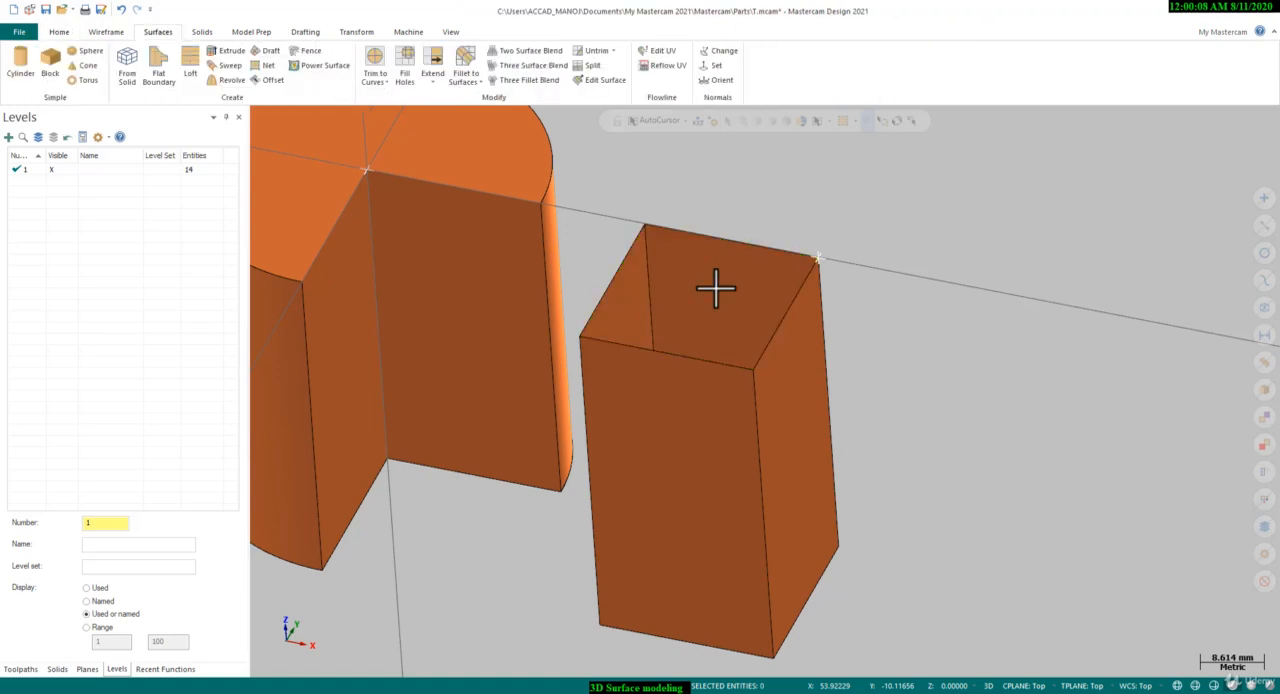
middle_drag(715, 288, 834, 277)
Return the graphics view to the Top (WCS) orientation with the cylinder and block in sight
right_click(836, 279)
click(898, 410)
scroll(602, 252, down, 2)
right_click(545, 231)
click(584, 301)
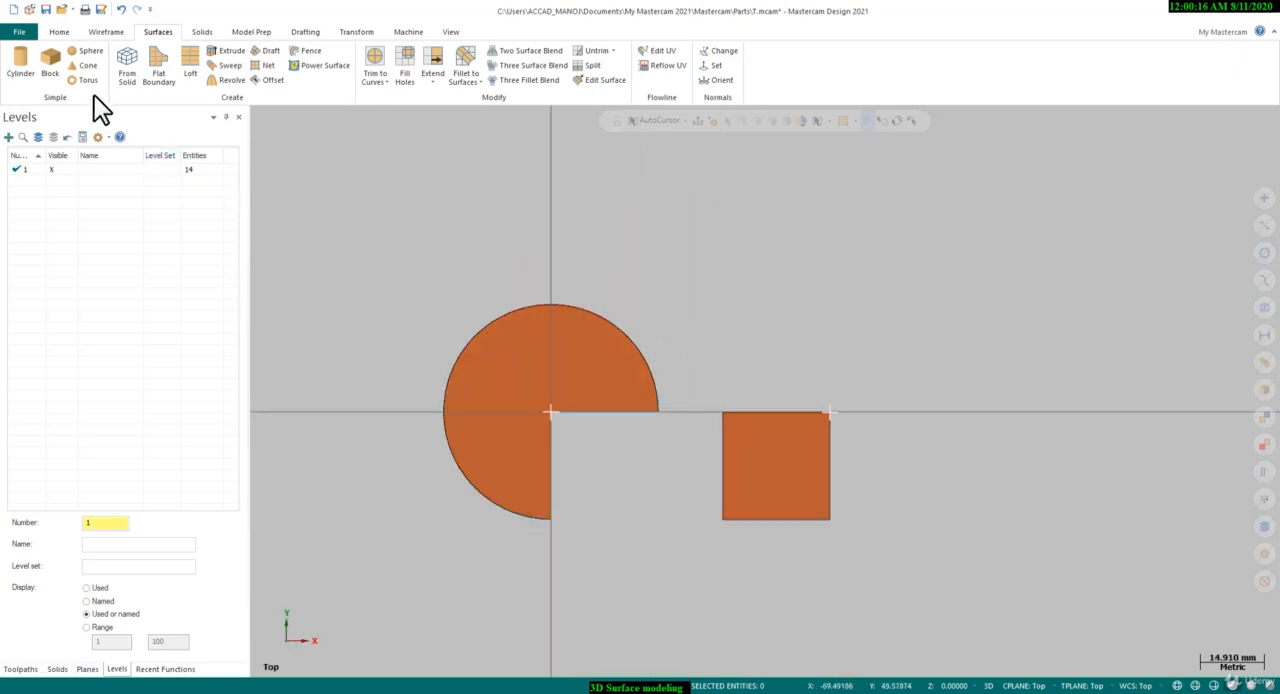
Create a primitive surface sphere of radius 25 mm from a base point on the X axis, beyond the block
click(90, 51)
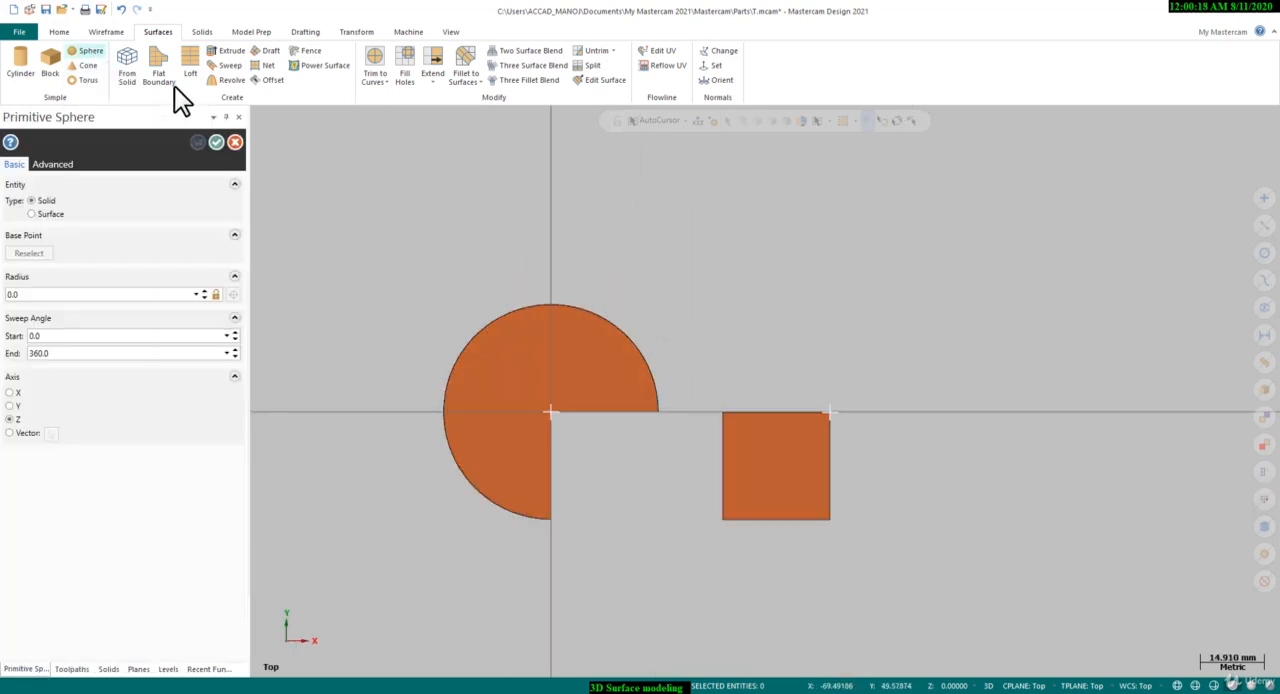
click(993, 413)
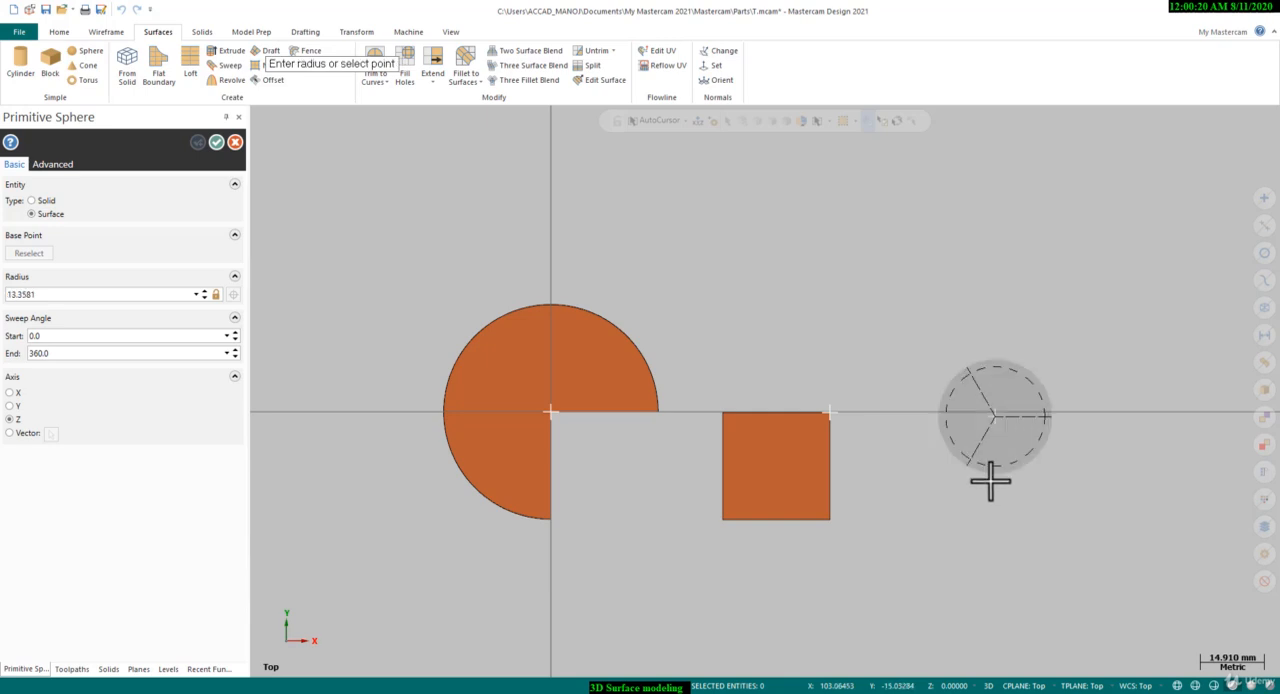
click(983, 497)
scroll(1050, 452, up, 4)
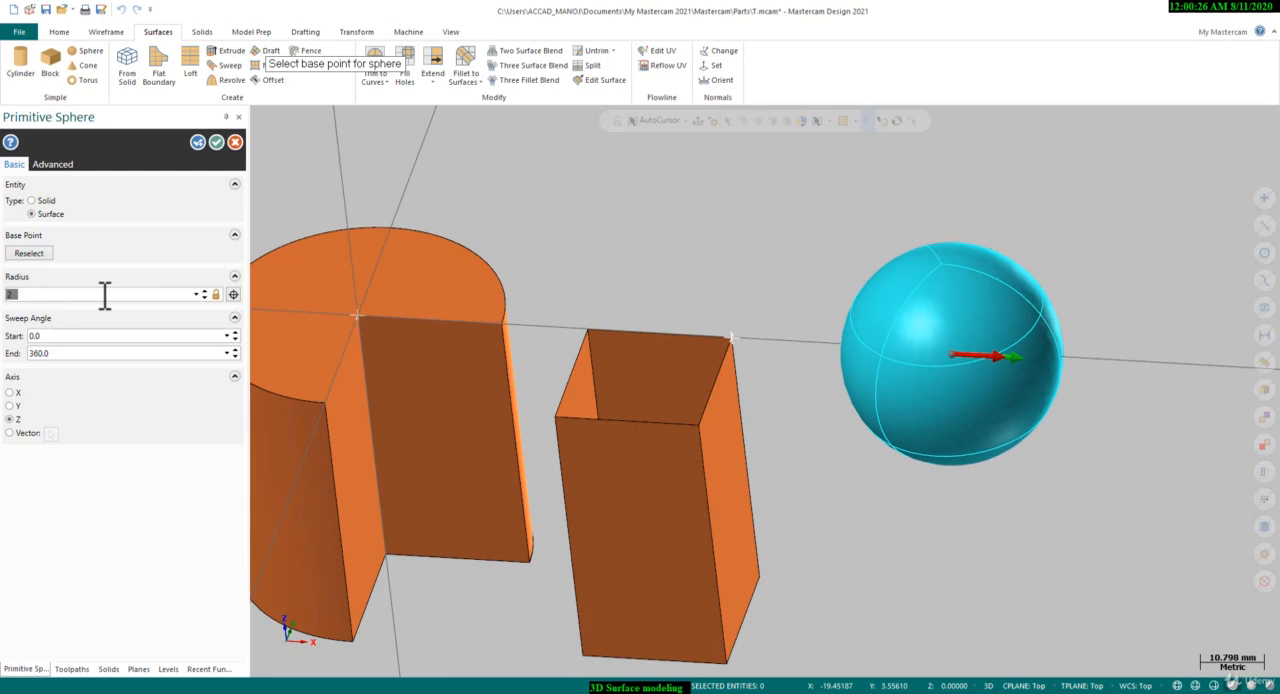
text(25)
key(Return)
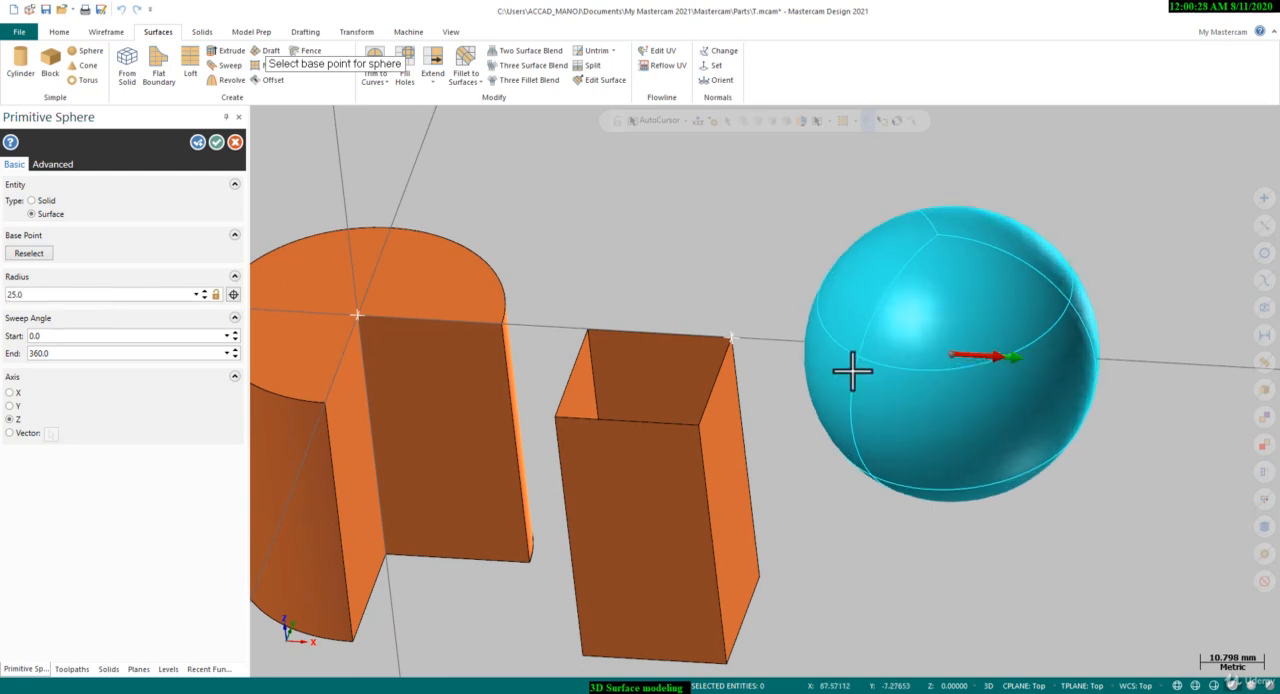
scroll(852, 371, down, 1)
click(216, 142)
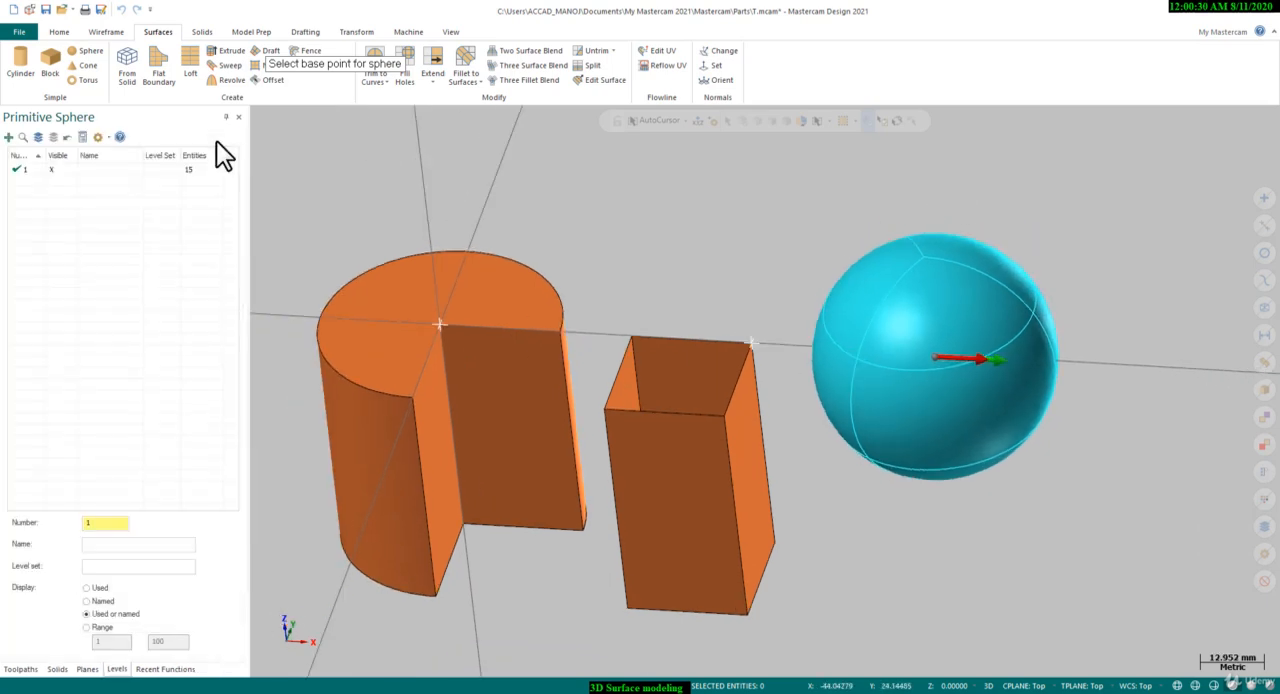
Place a primitive surface cone at the centre of the cylinder's top, about 12.5 mm in base radius and 33 mm high
click(94, 66)
scroll(1149, 427, down, 3)
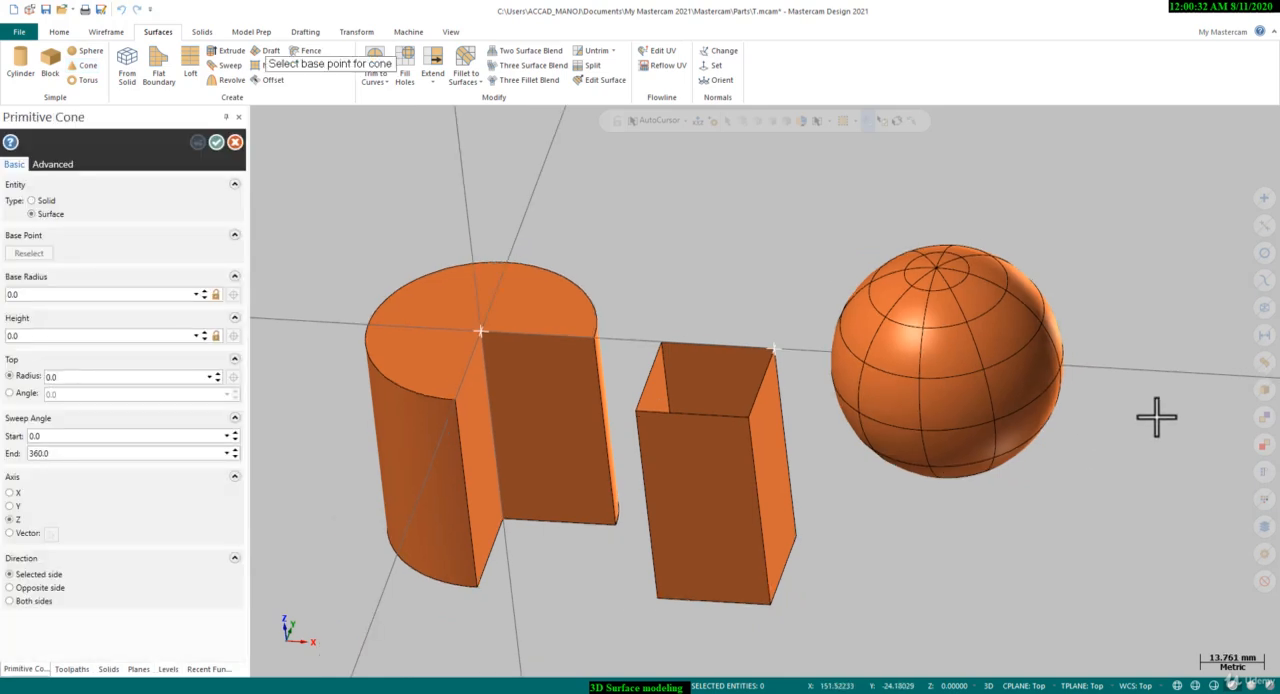
scroll(360, 320, up, 2)
click(816, 352)
click(775, 374)
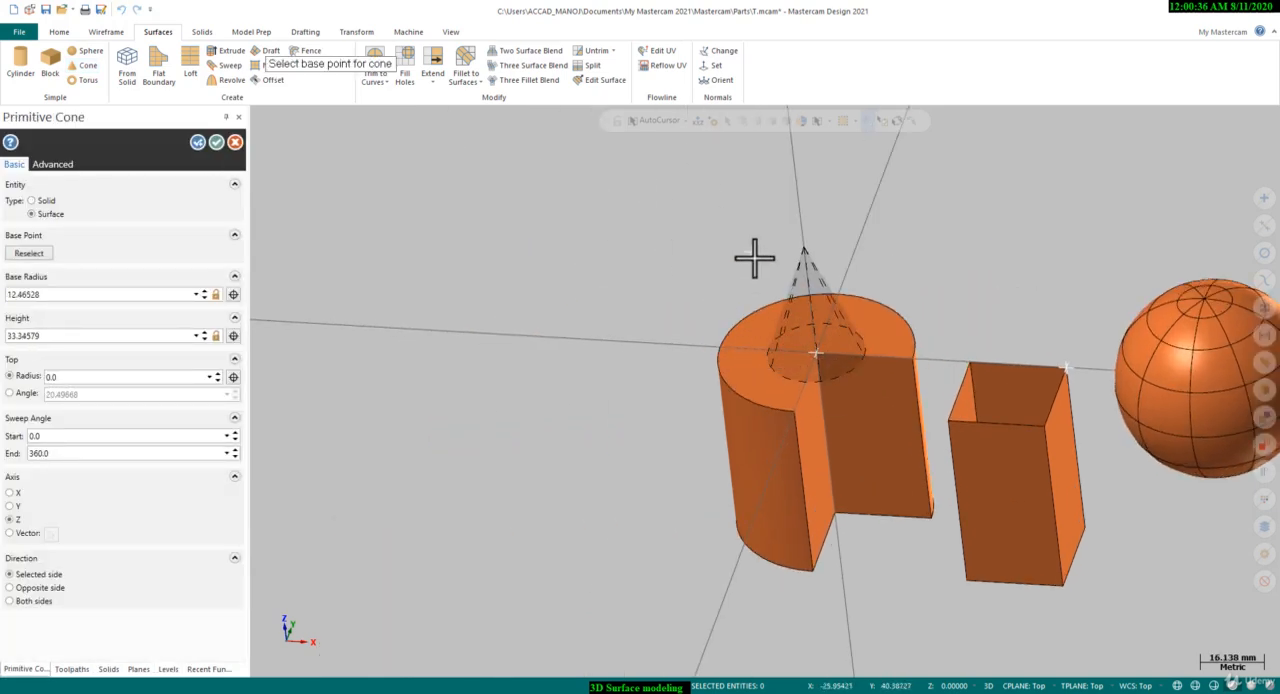
click(751, 249)
scroll(728, 341, up, 2)
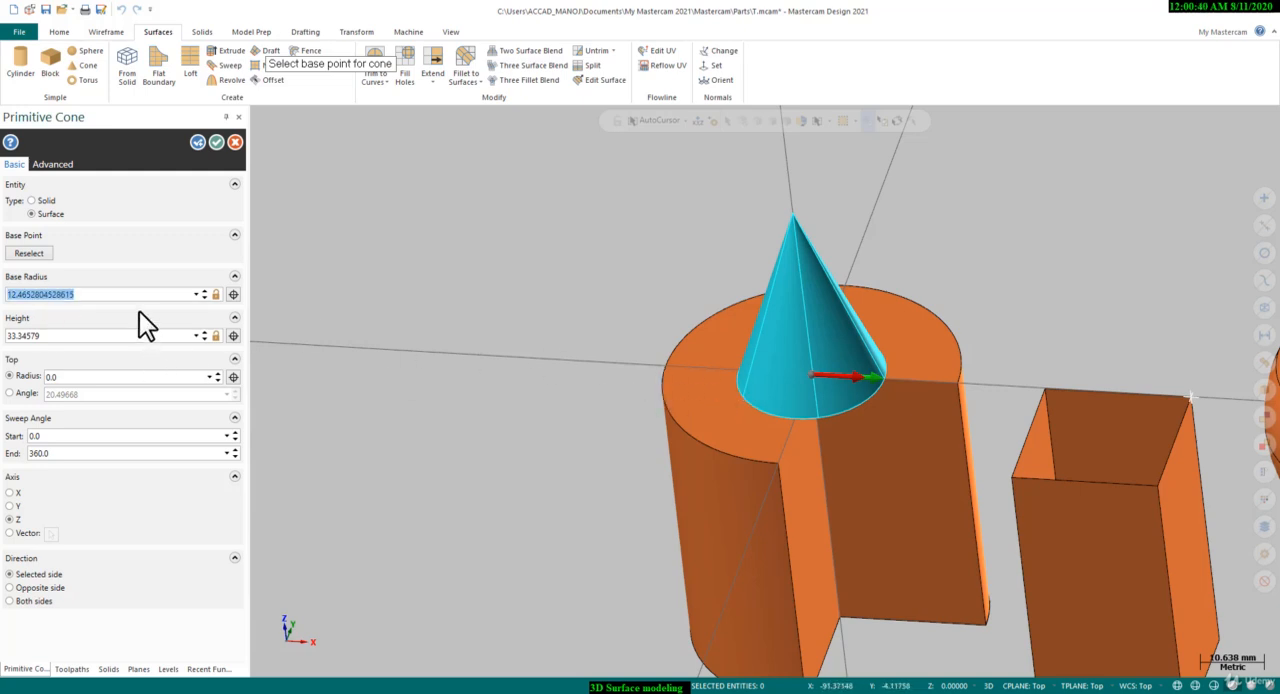
Set the cone's base radius to 25 mm and its height to 50 mm, and create its surfaces
text(25)
key(Return)
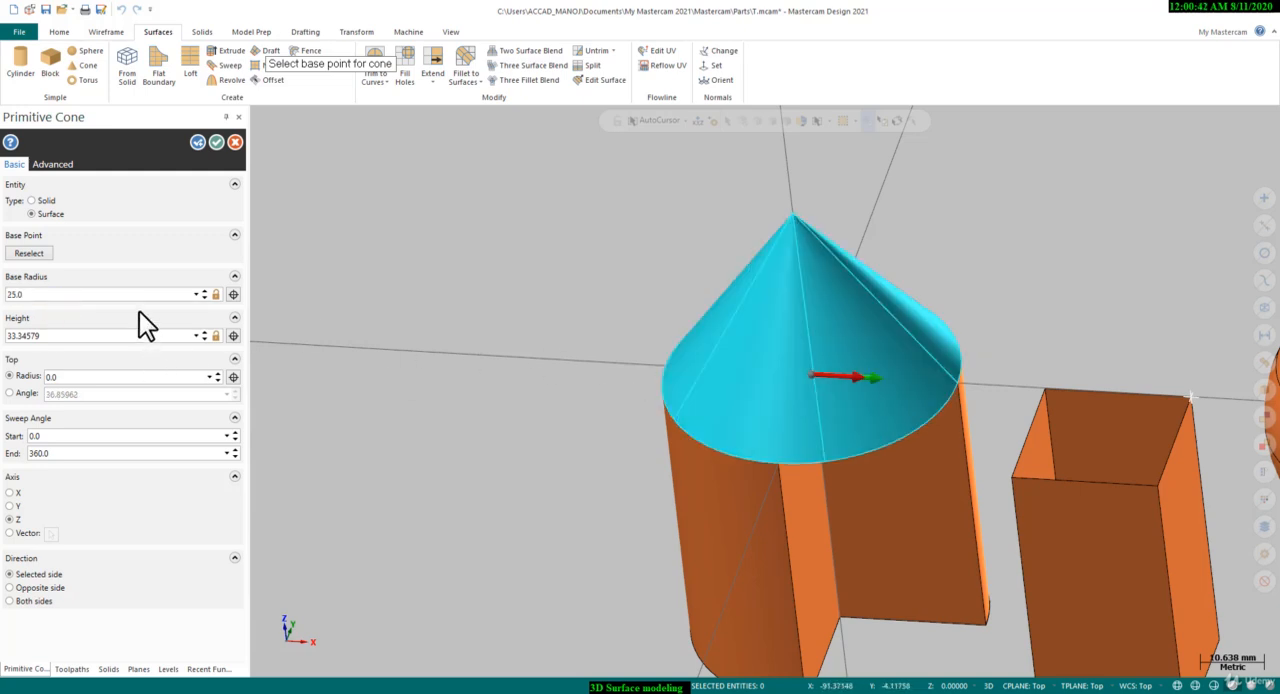
click(146, 293)
text(50)
key(Return)
scroll(434, 377, down, 3)
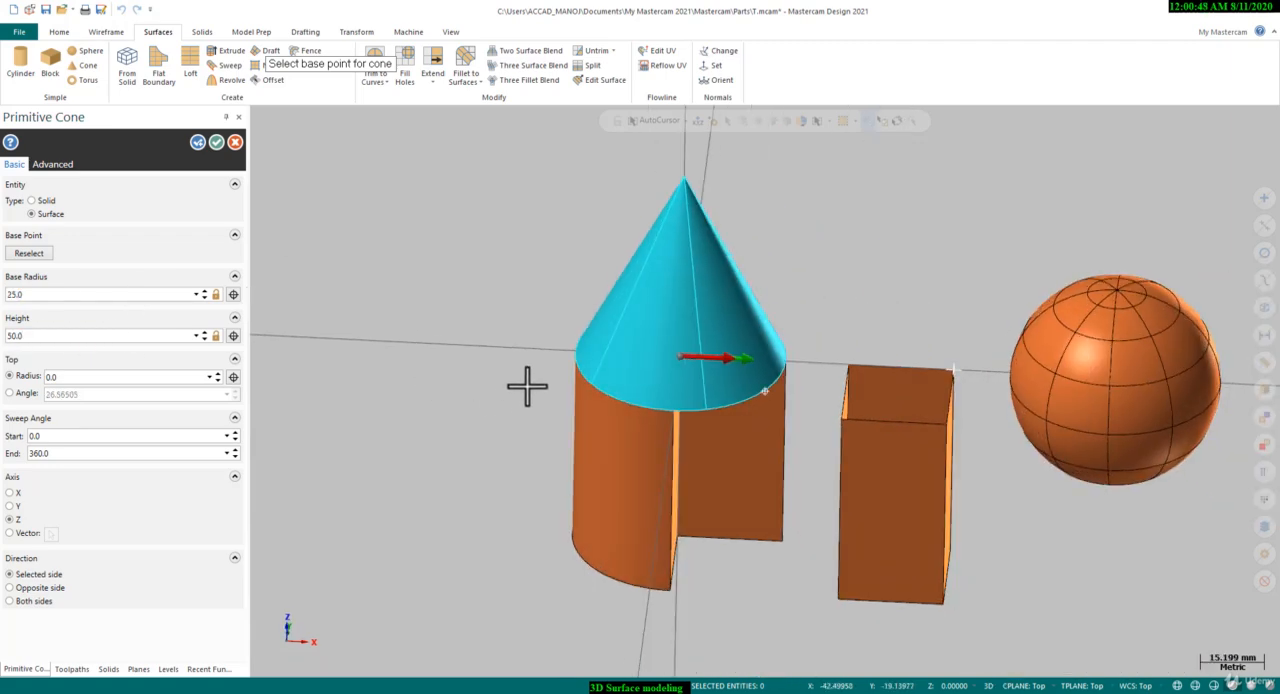
click(216, 143)
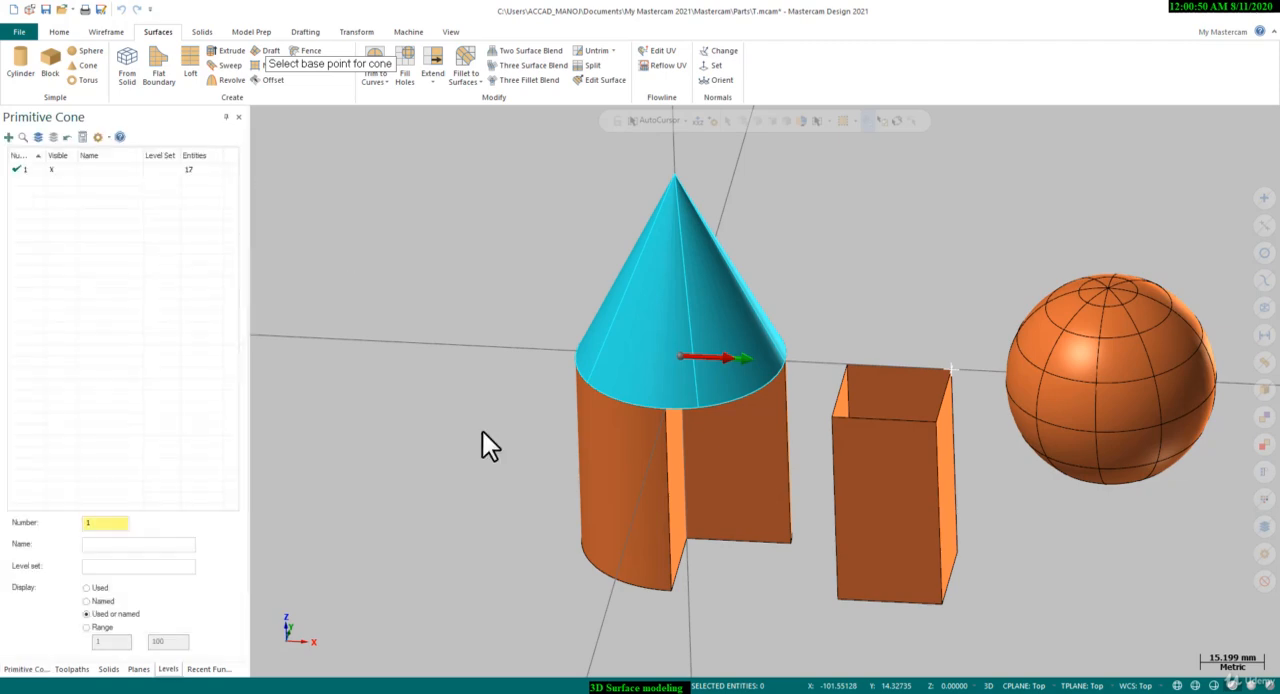
In the Top (WCS) view, place a primitive surface torus on the negative X axis, about 32 mm in major and 4 mm in minor radius
scroll(504, 450, down, 1)
middle_drag(503, 434, 413, 443)
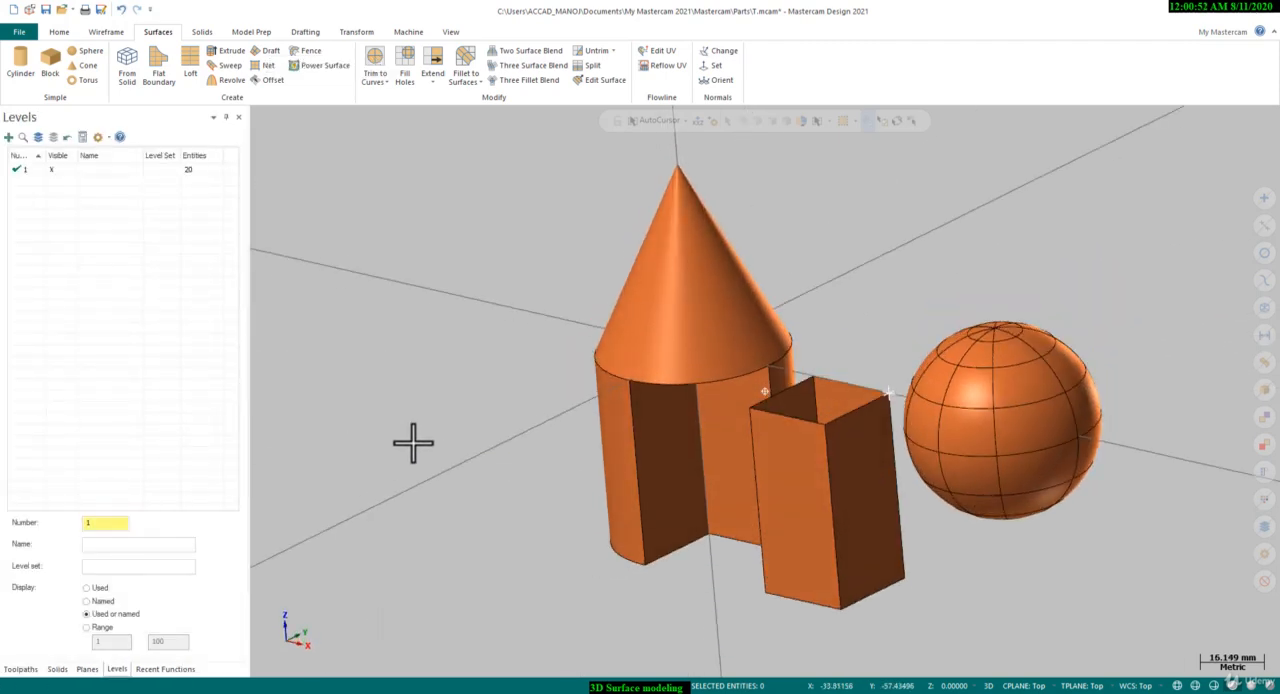
right_click(471, 291)
click(518, 351)
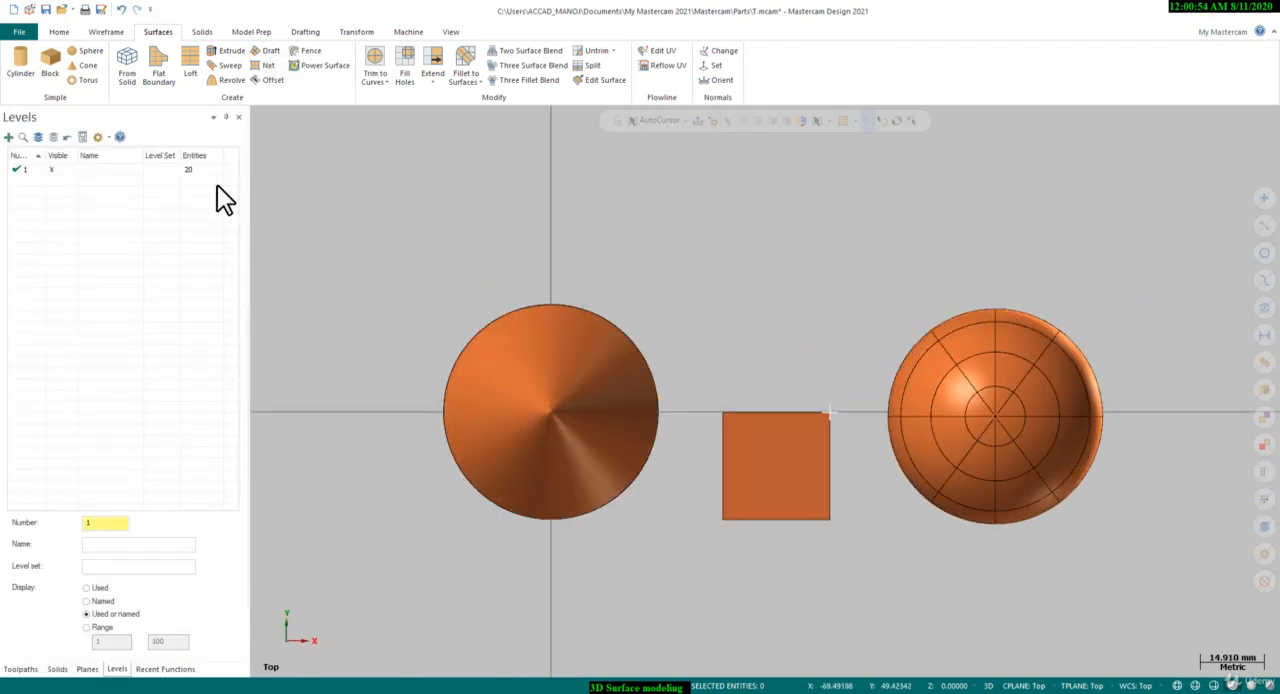
click(86, 81)
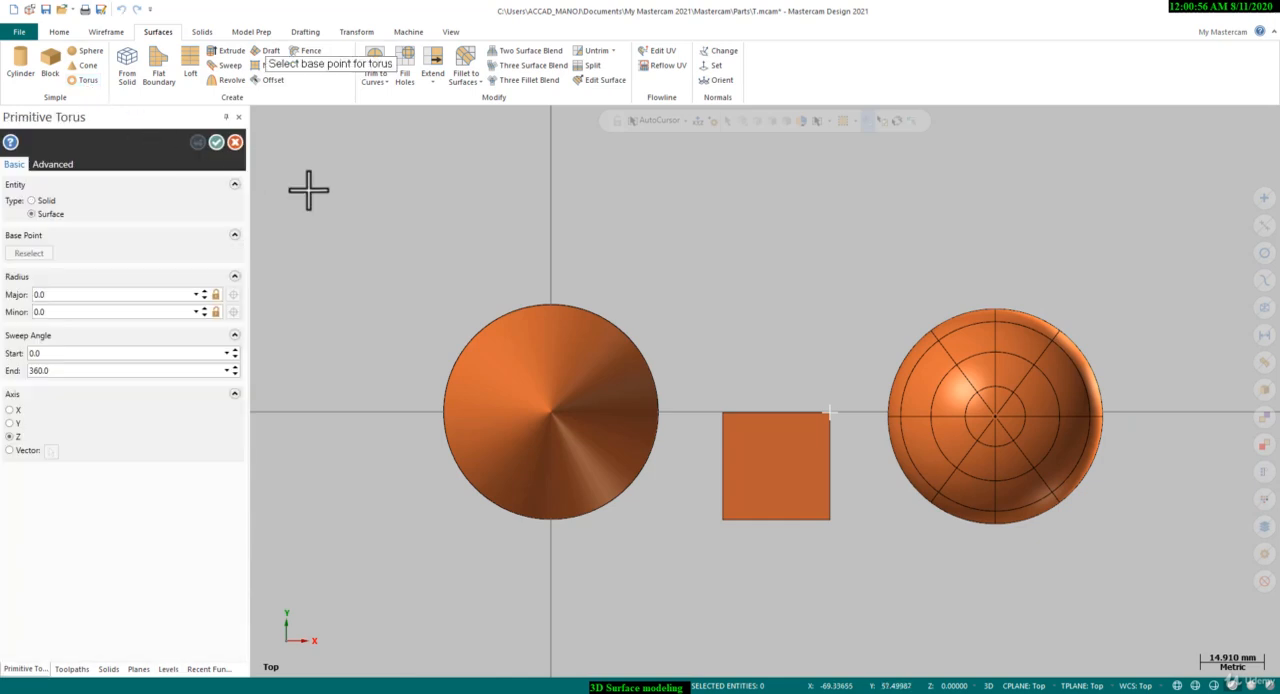
scroll(777, 346, down, 3)
scroll(423, 409, up, 3)
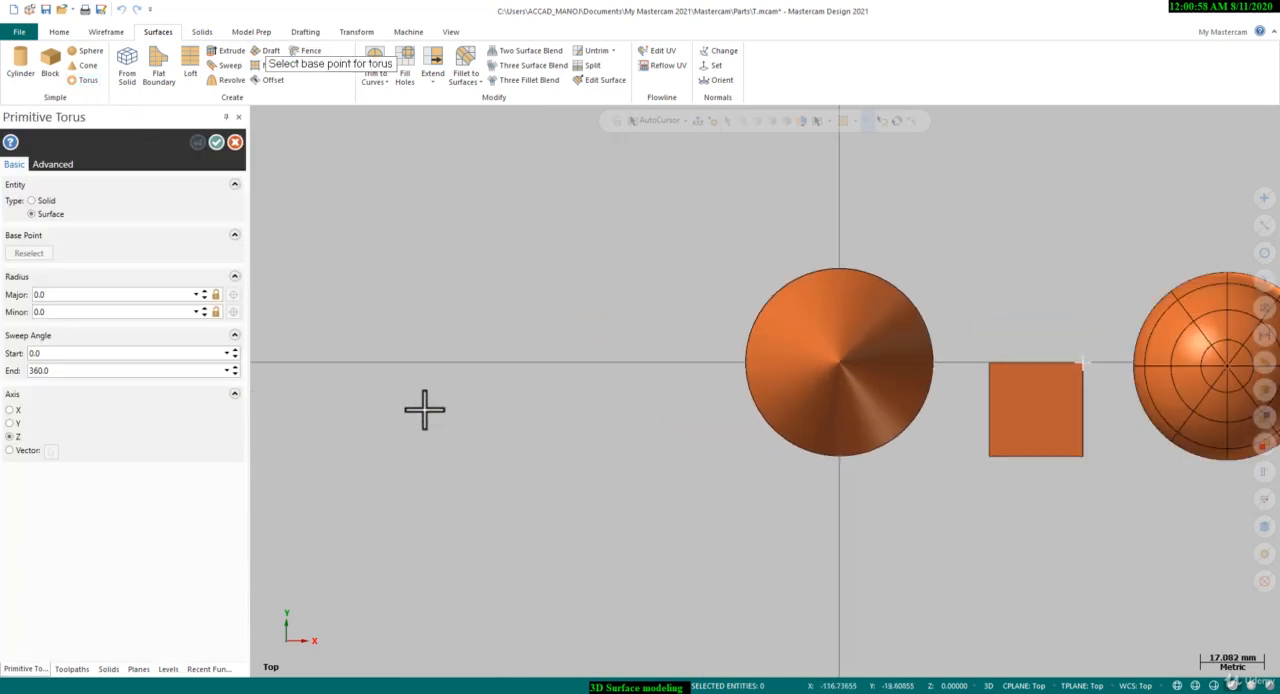
click(521, 361)
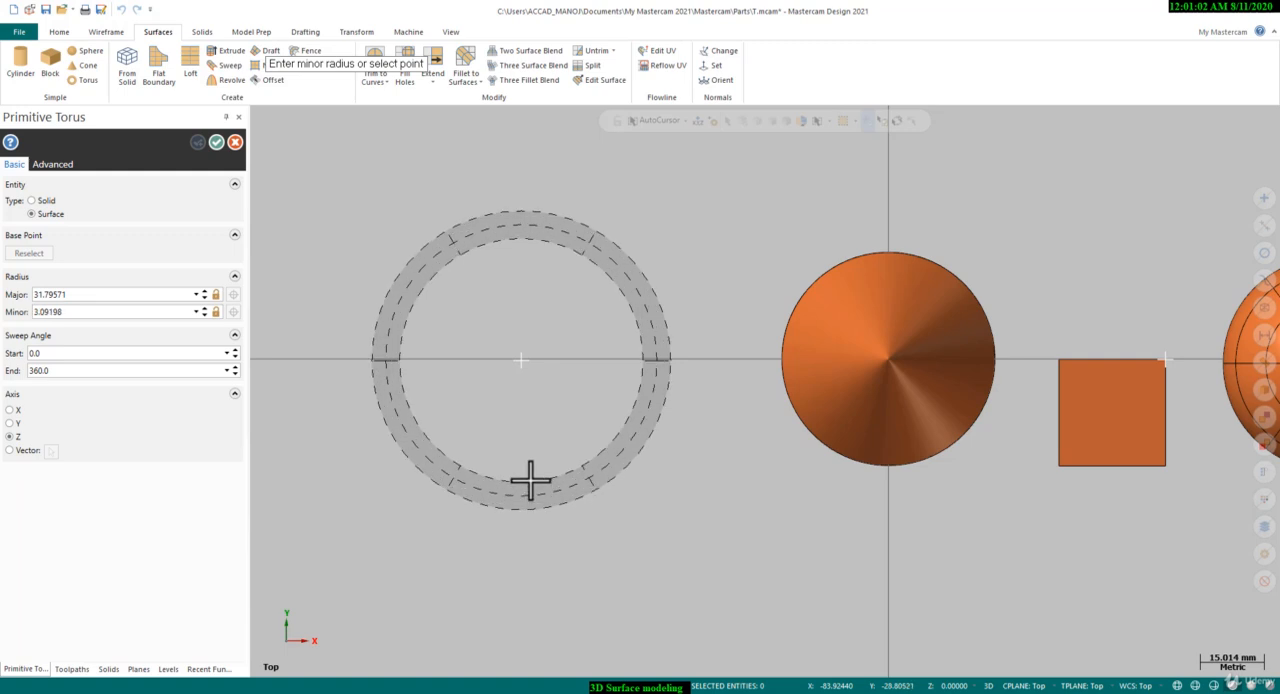
click(529, 479)
Set the torus's major radius to 30 mm, minor radius to 5 mm and sweep end angle to 270°, and create its surfaces
middle_drag(529, 457, 571, 409)
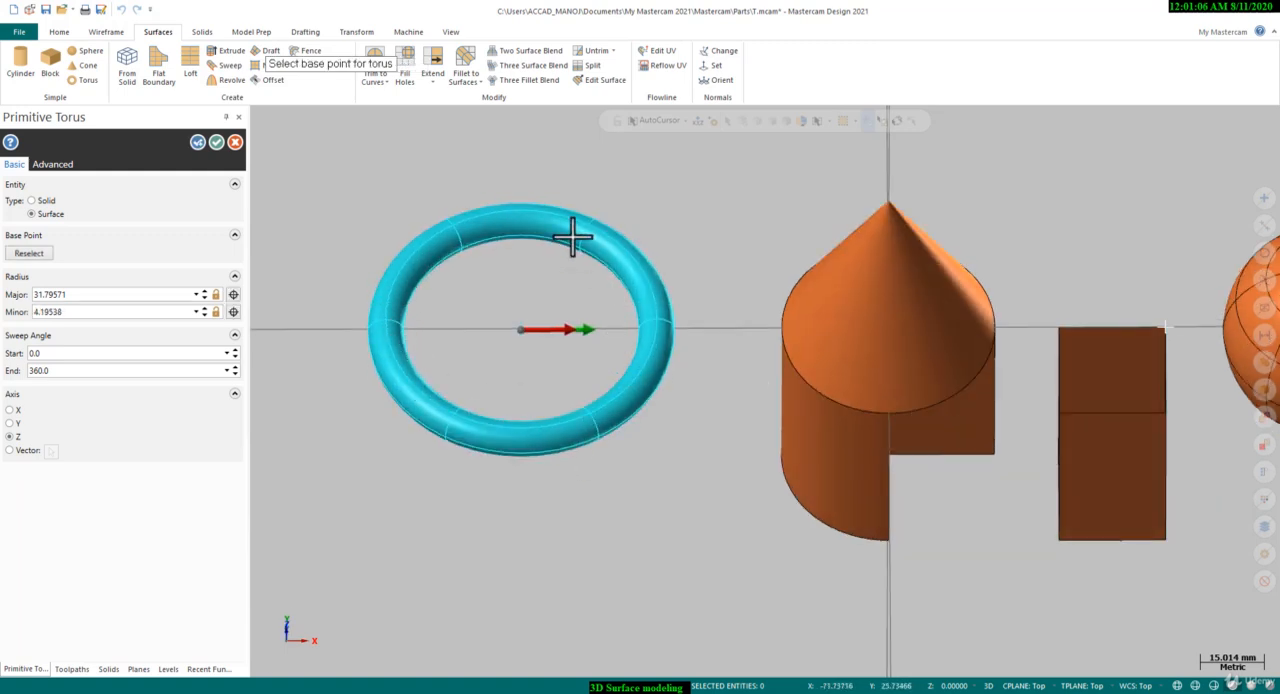
double_click(70, 311)
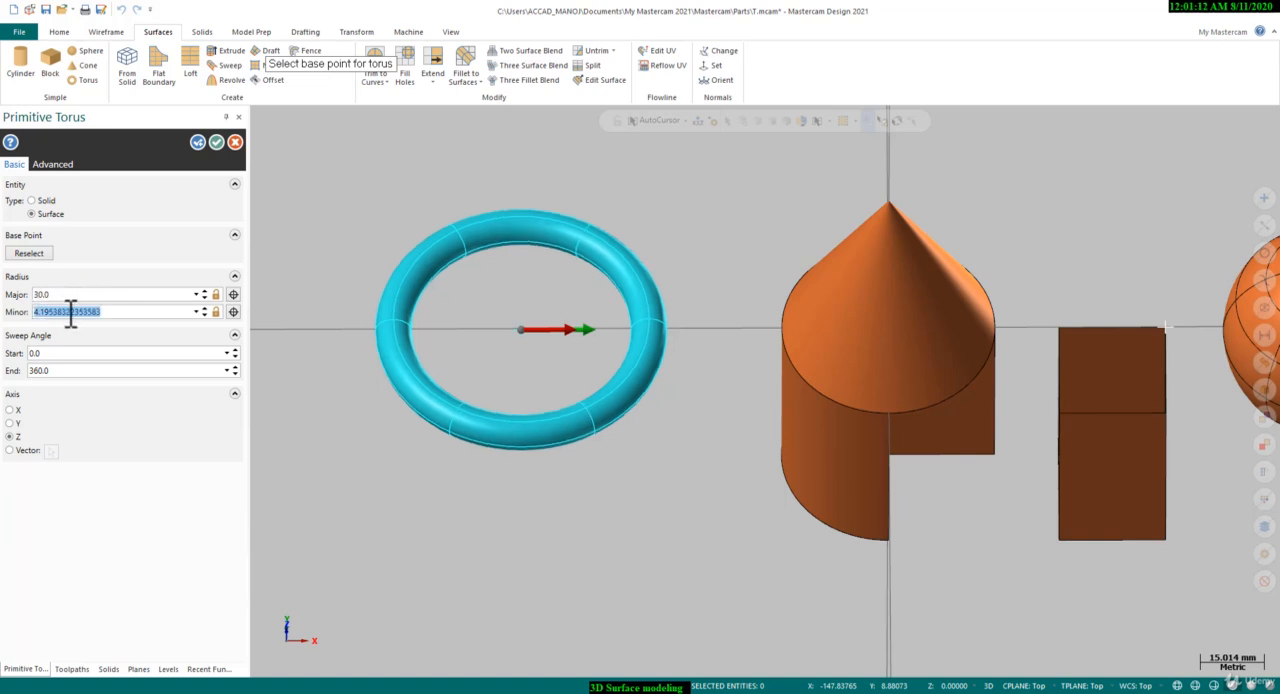
text(5)
key(Return)
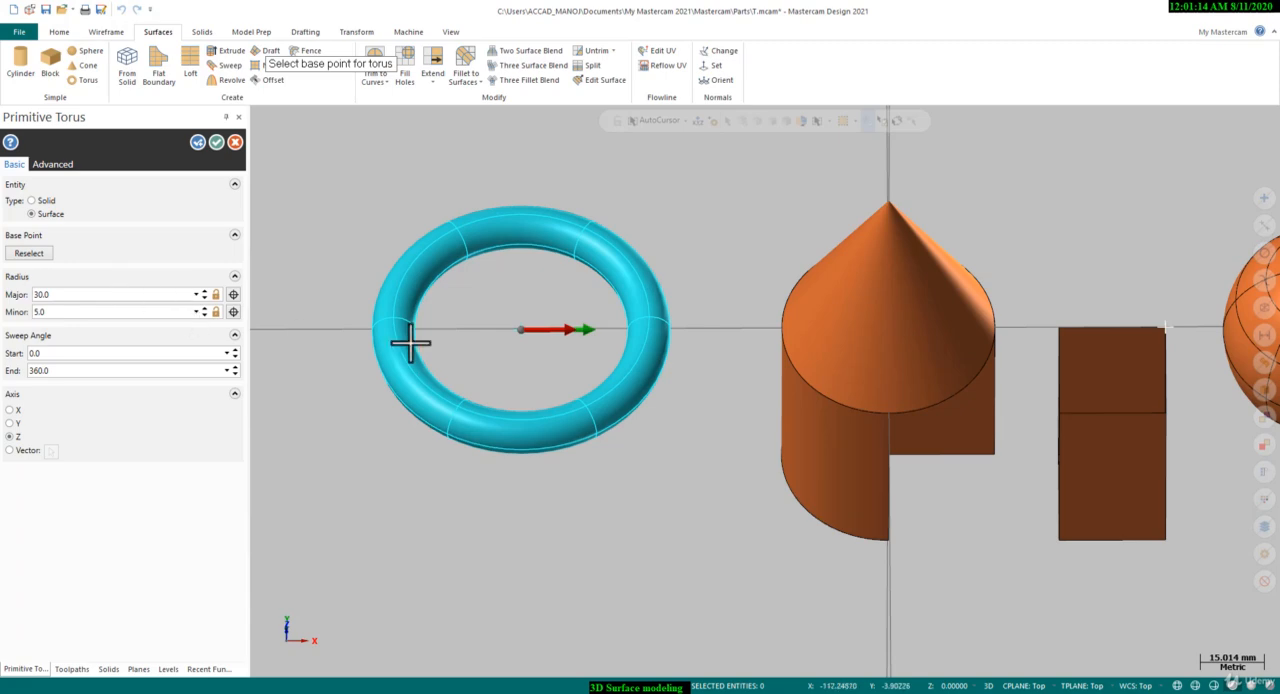
scroll(410, 343, up, 1)
drag(638, 328, 556, 441)
middle_drag(556, 441, 491, 346)
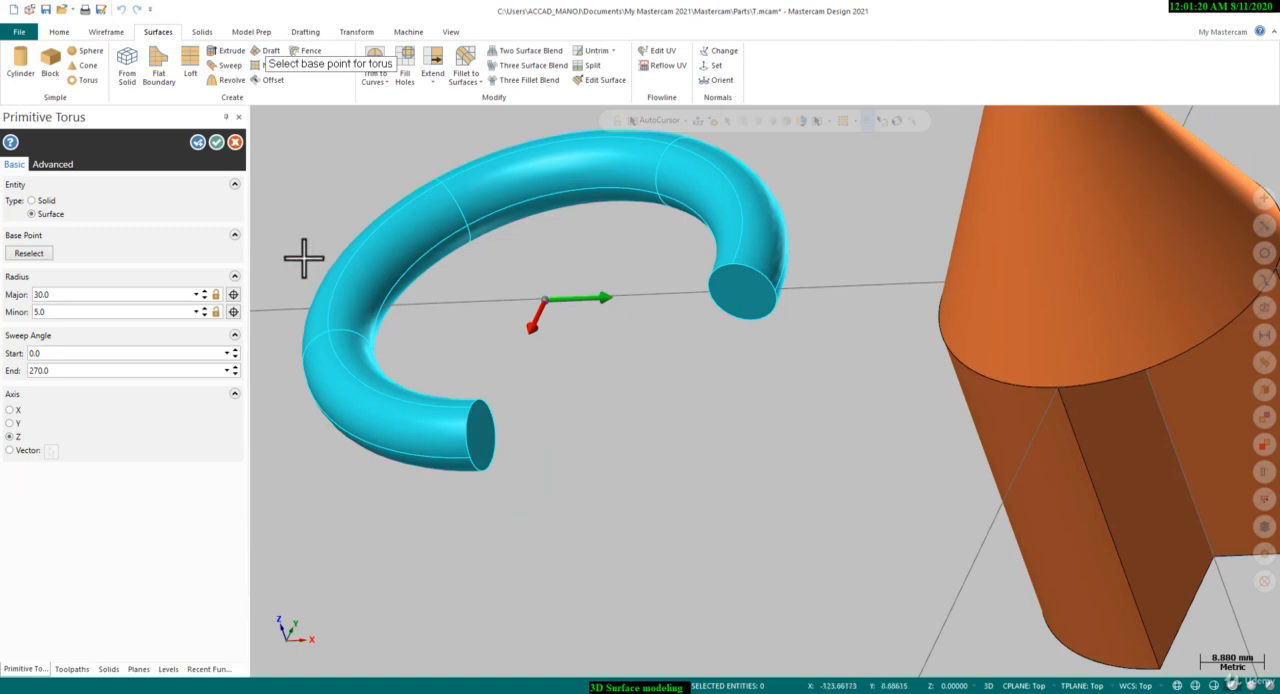
click(216, 142)
Delete the two flat end-cap surfaces of the partial torus
scroll(810, 300, up, 2)
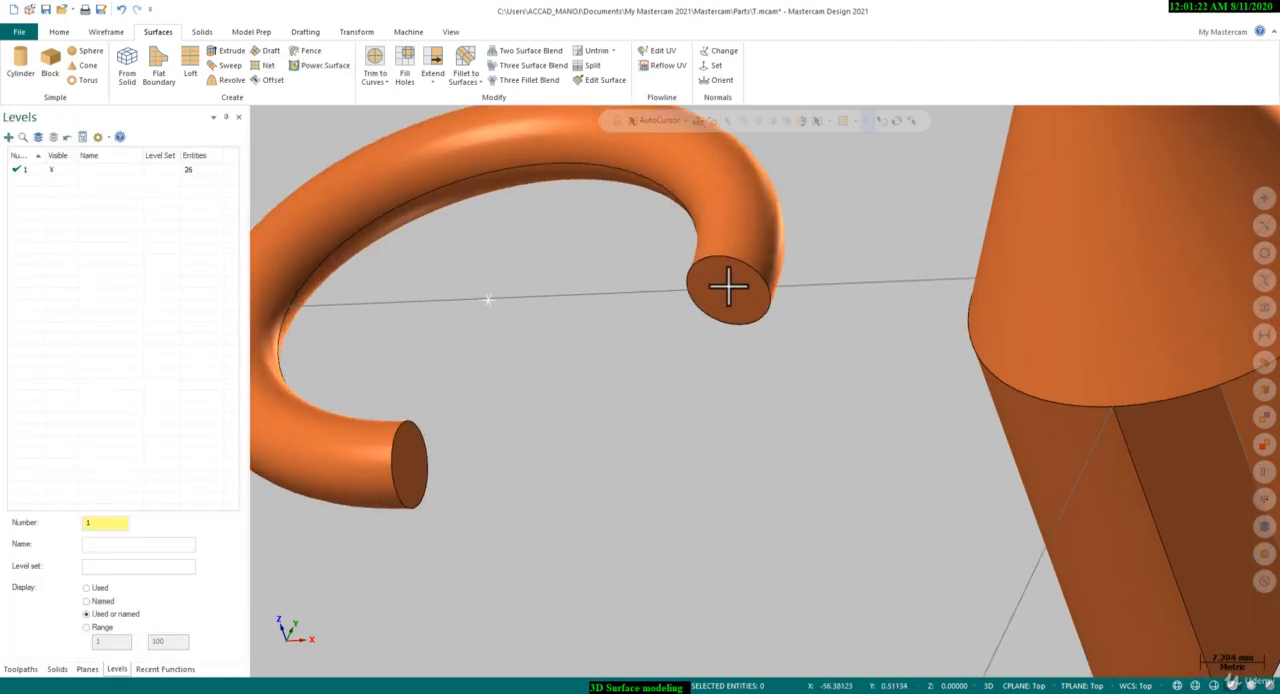
click(728, 286)
scroll(751, 376, down, 2)
click(503, 436)
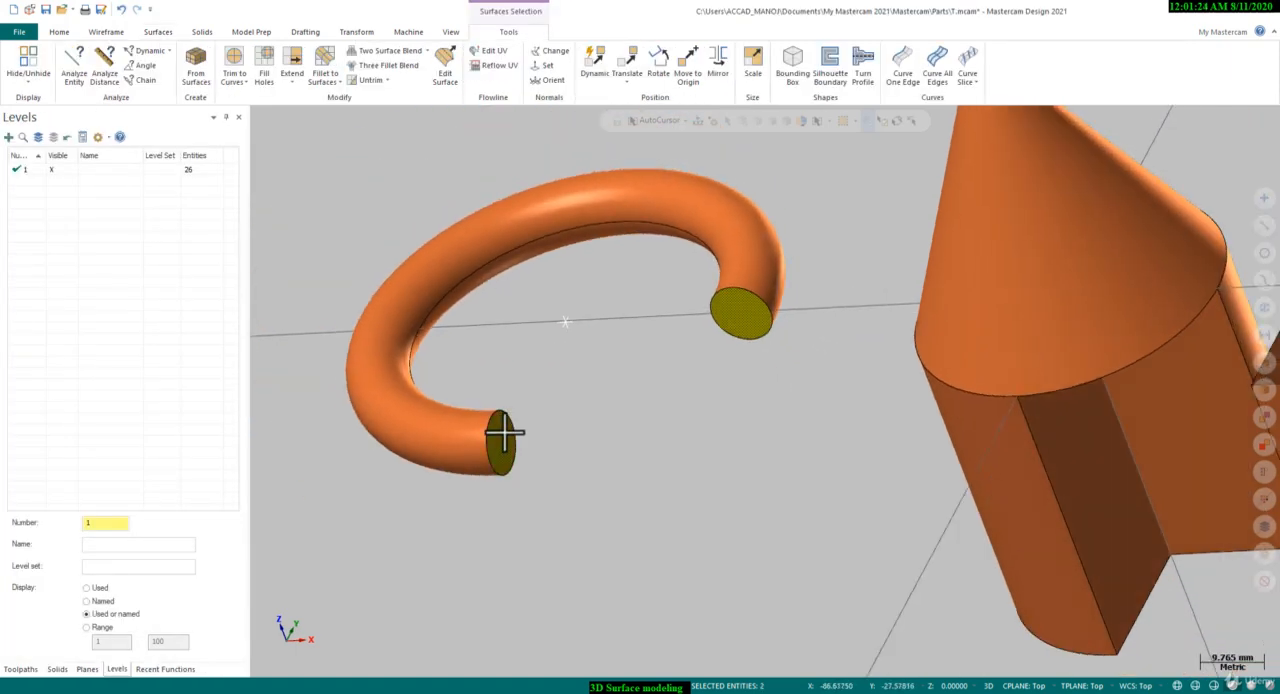
key(Delete)
Inspect the open torus ends, and return the graphics view to the Top (WCS) orientation with all the primitives in sight
scroll(499, 510, up, 1)
middle_drag(497, 494, 451, 337)
right_click(470, 345)
click(466, 348)
scroll(652, 320, up, 1)
scroll(655, 319, down, 2)
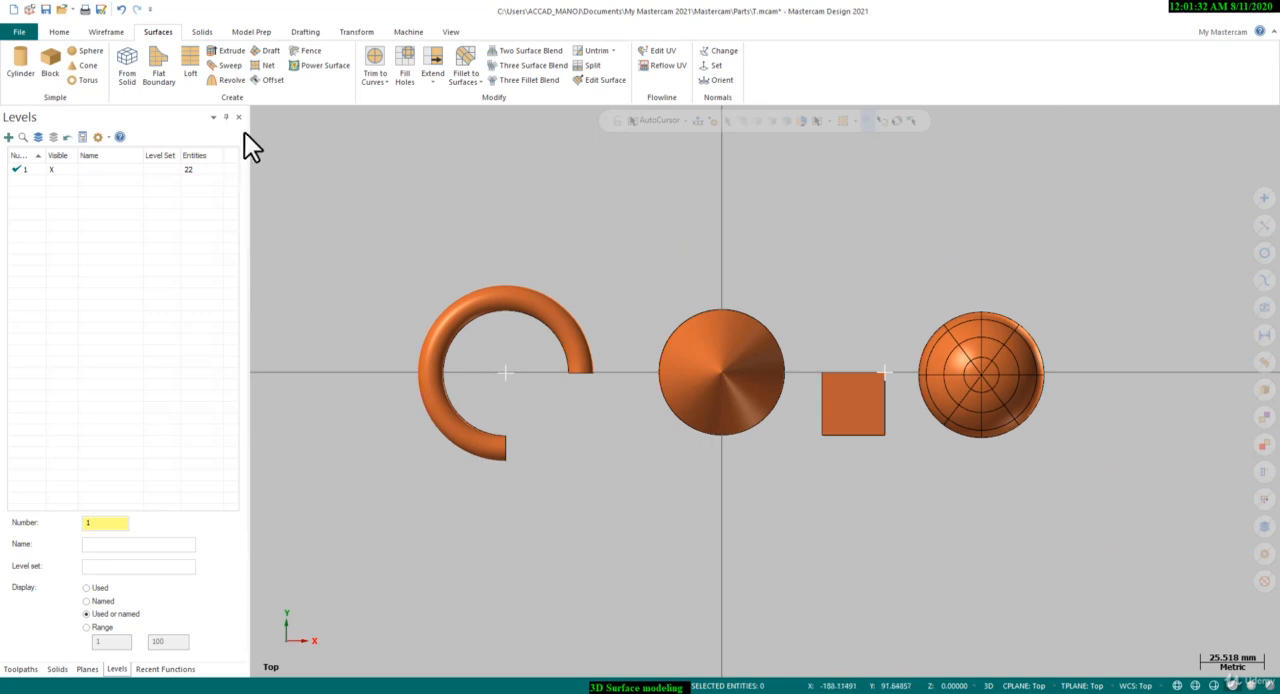
scroll(675, 274, down, 3)
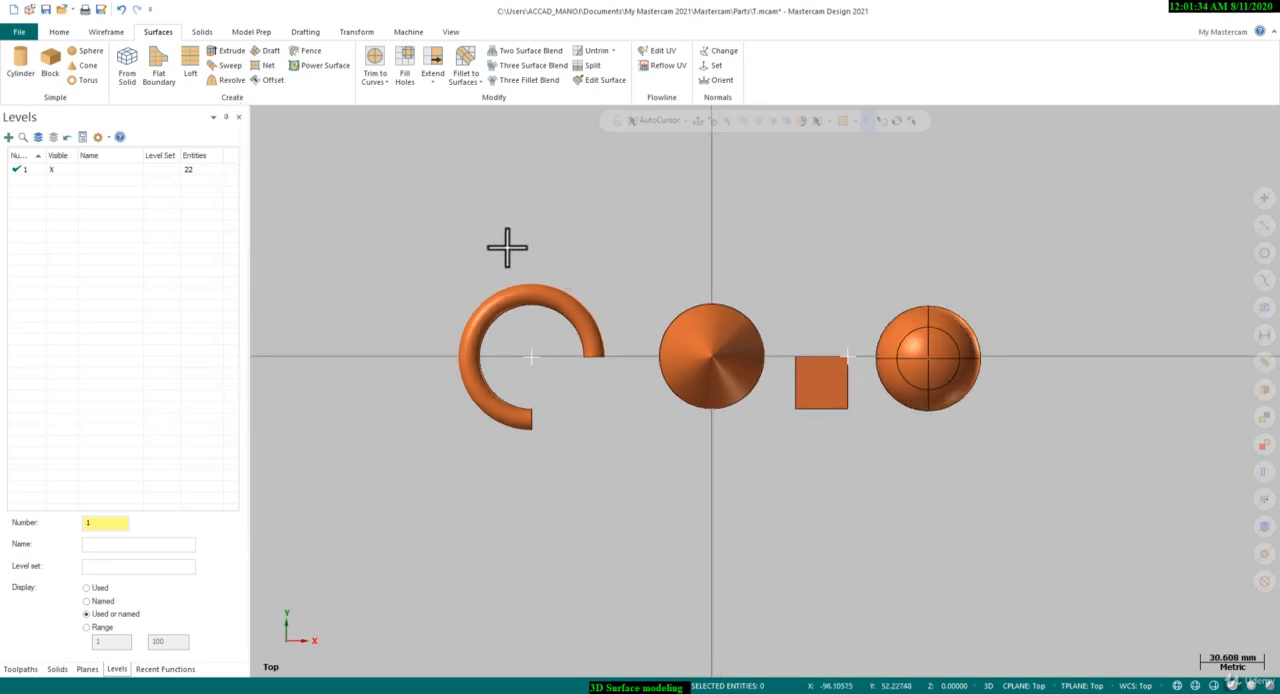
scroll(508, 248, up, 4)
scroll(426, 379, down, 2)
scroll(626, 193, up, 4)
Draw a wireframe rectangle anchored to its center in the empty area above the torus
click(110, 32)
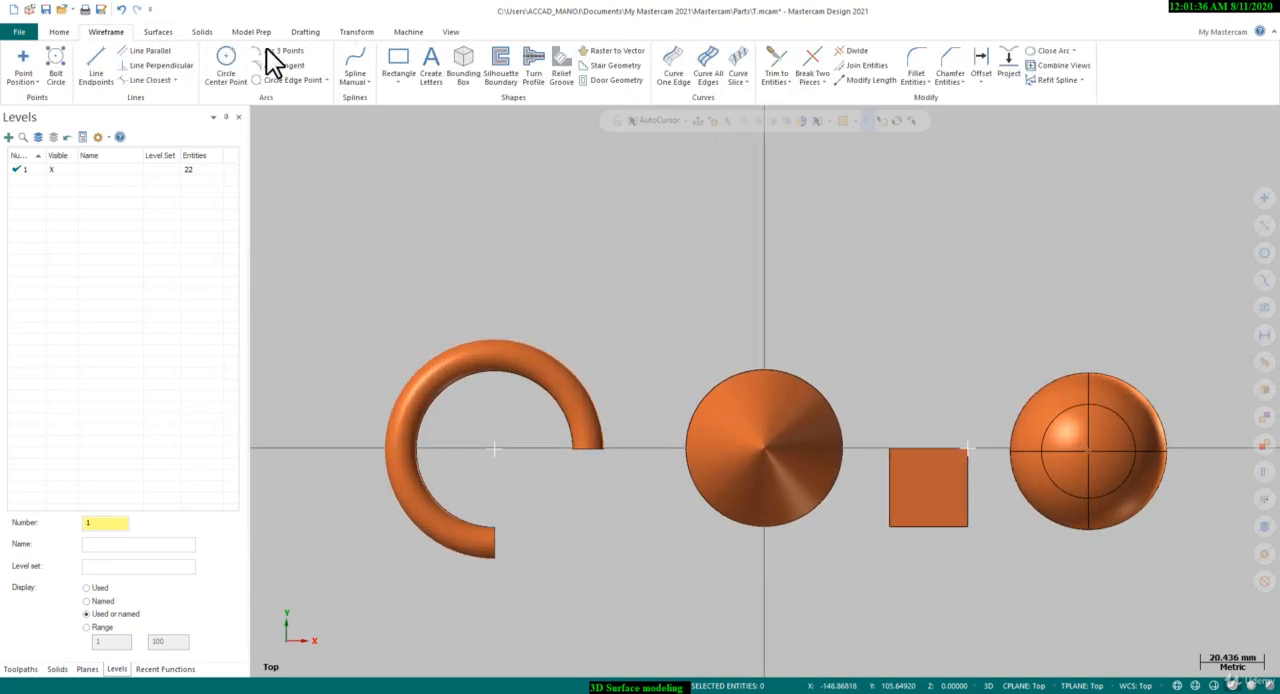
click(398, 62)
scroll(541, 398, down, 3)
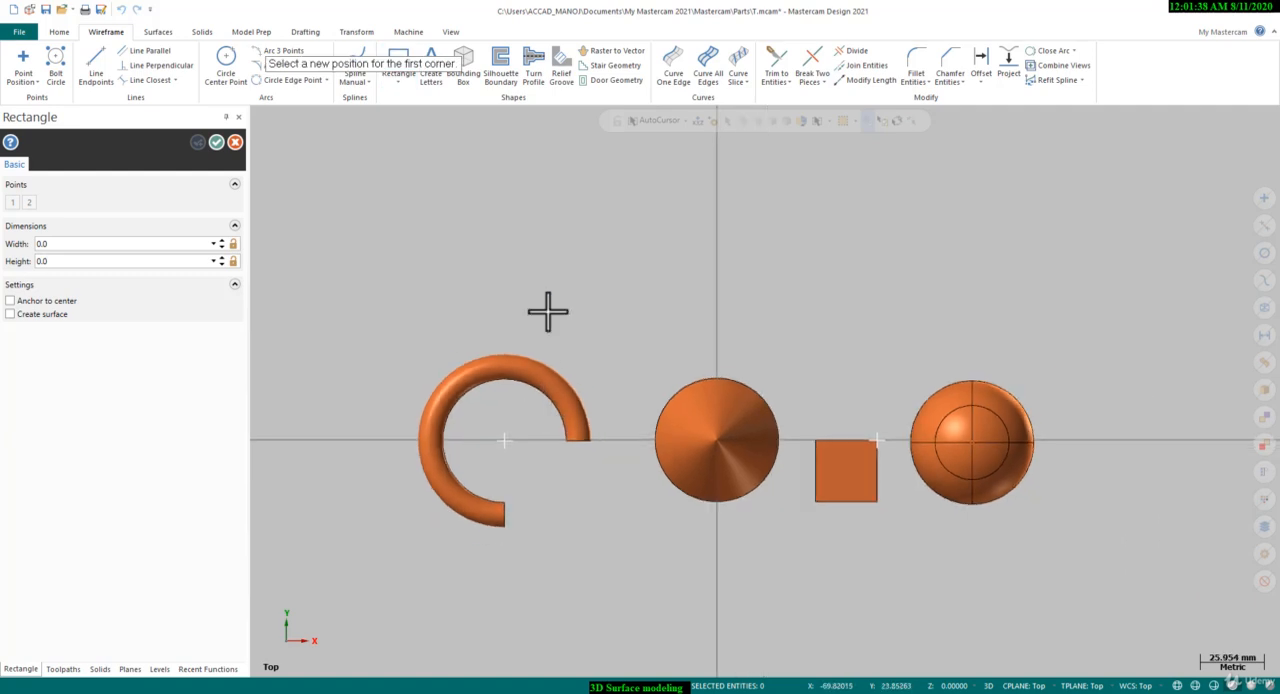
scroll(549, 217, up, 3)
click(534, 262)
click(409, 360)
click(10, 300)
click(217, 142)
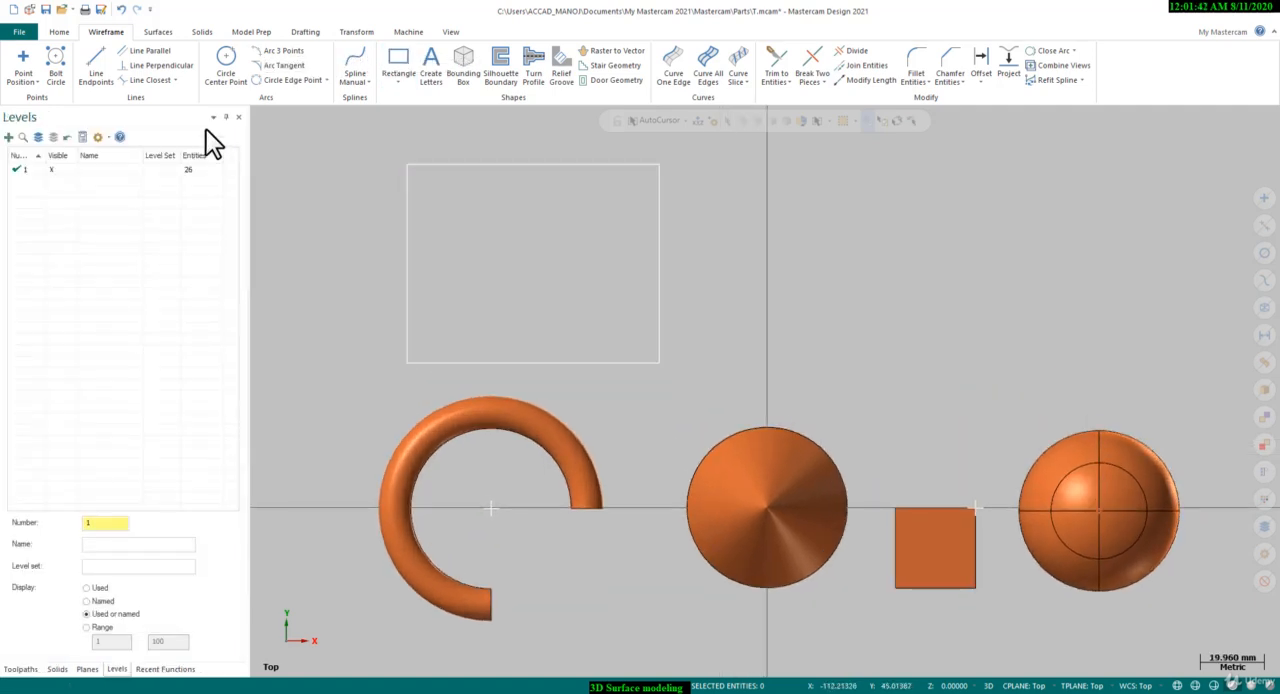
Create a flat boundary surface from the chained rectangle
click(158, 32)
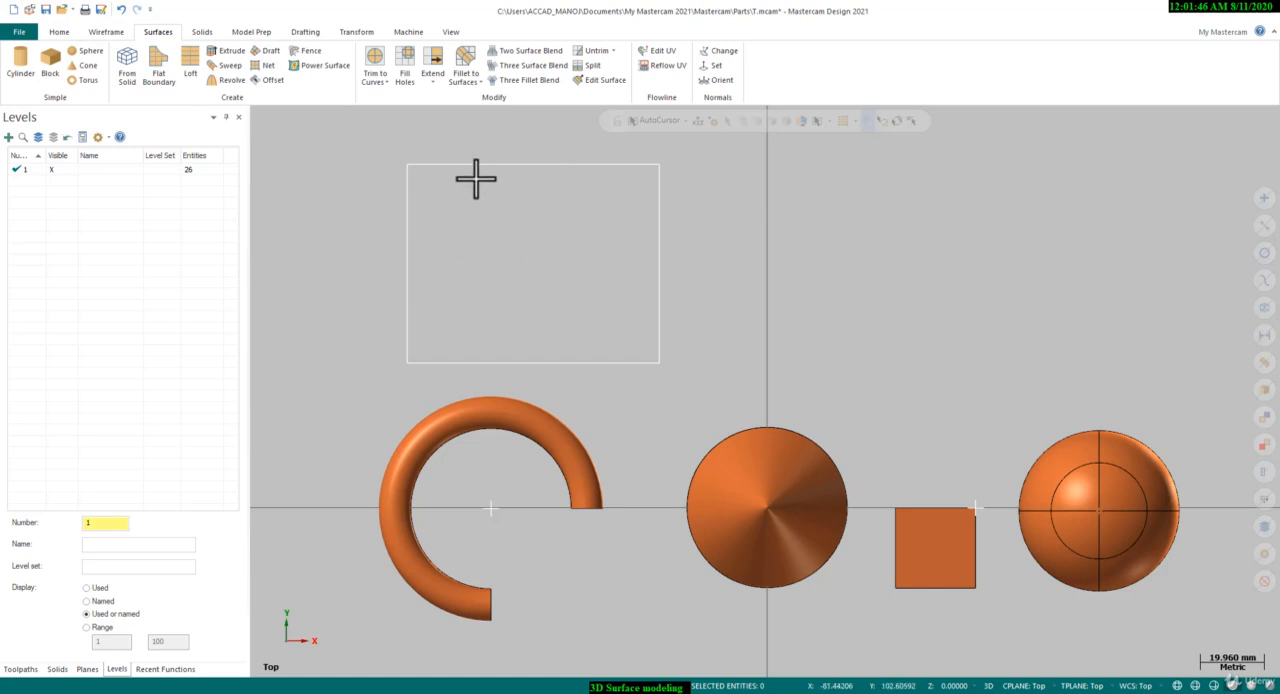
click(164, 78)
click(503, 166)
click(230, 599)
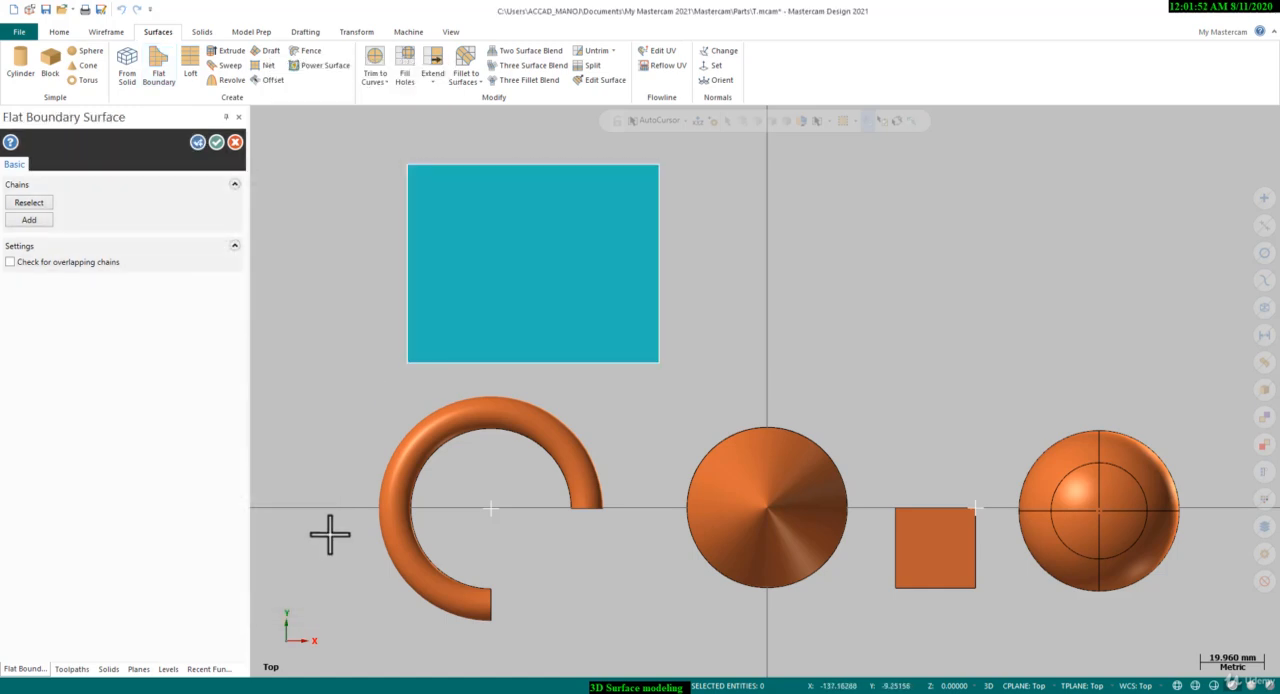
click(216, 143)
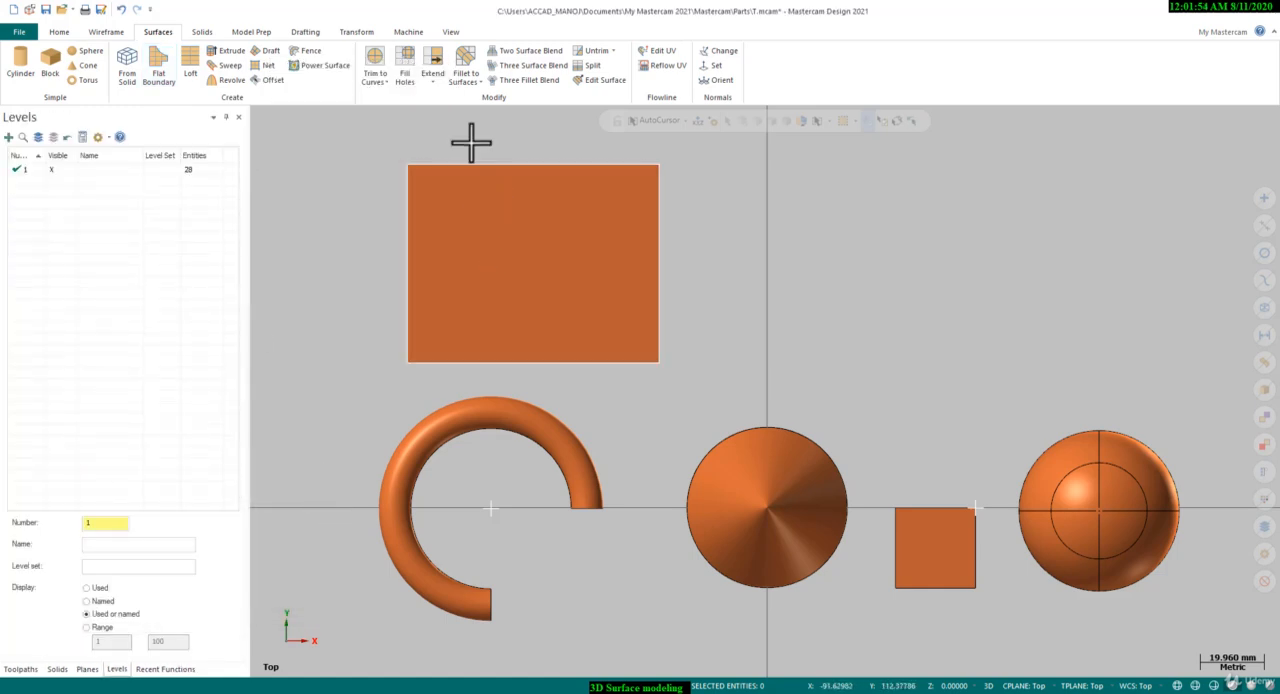
Draw four center-point circles with a locked diameter of about 17.2 mm at scattered positions inside the rectangular surface
scroll(468, 142, up, 2)
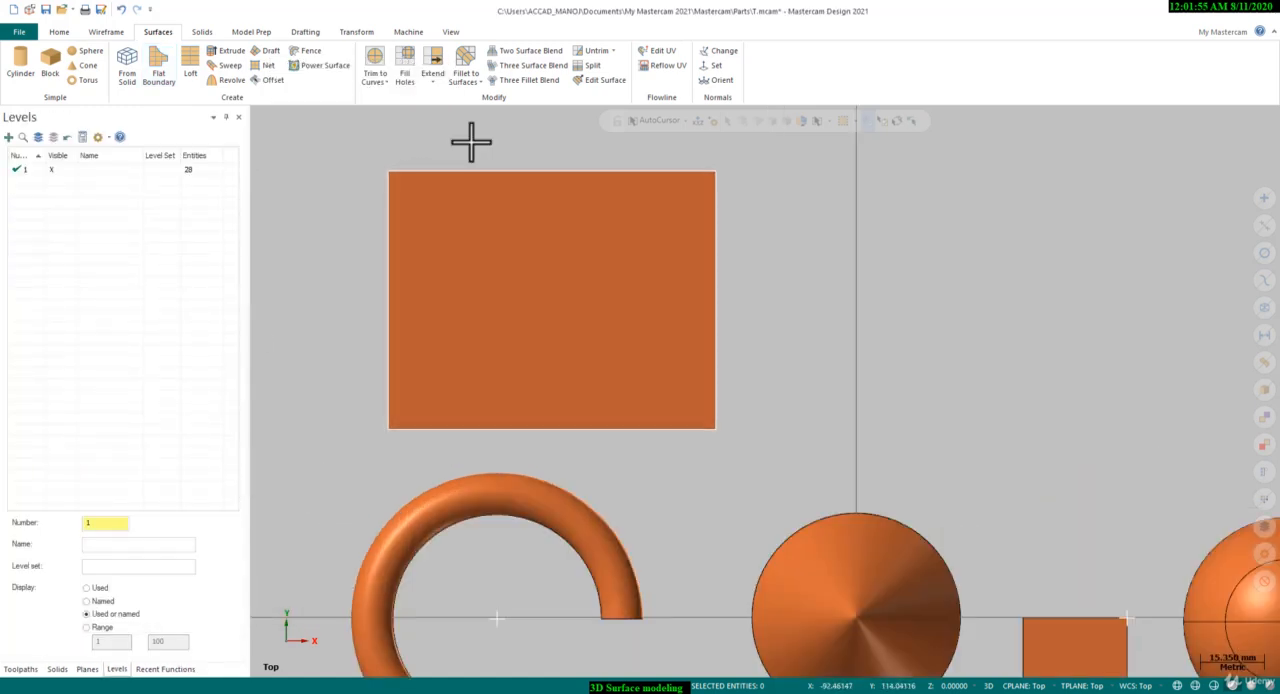
click(108, 32)
click(214, 66)
click(459, 236)
click(477, 269)
click(219, 311)
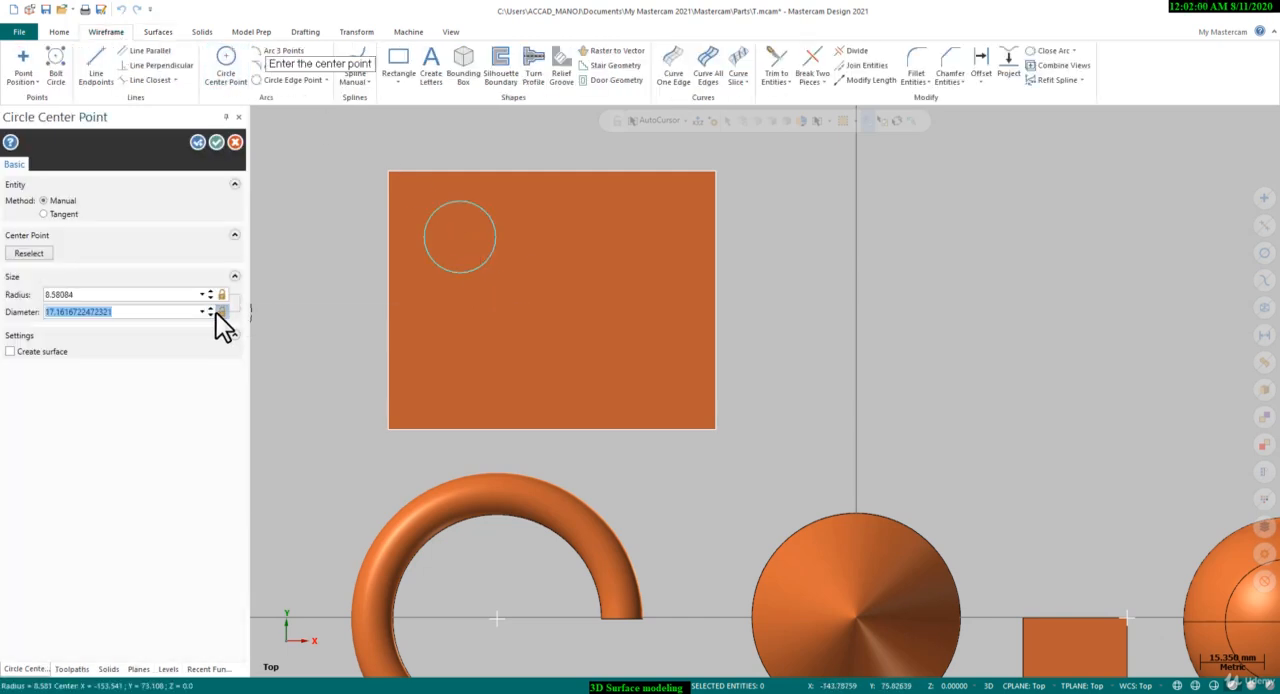
click(485, 336)
click(595, 290)
click(659, 219)
click(216, 142)
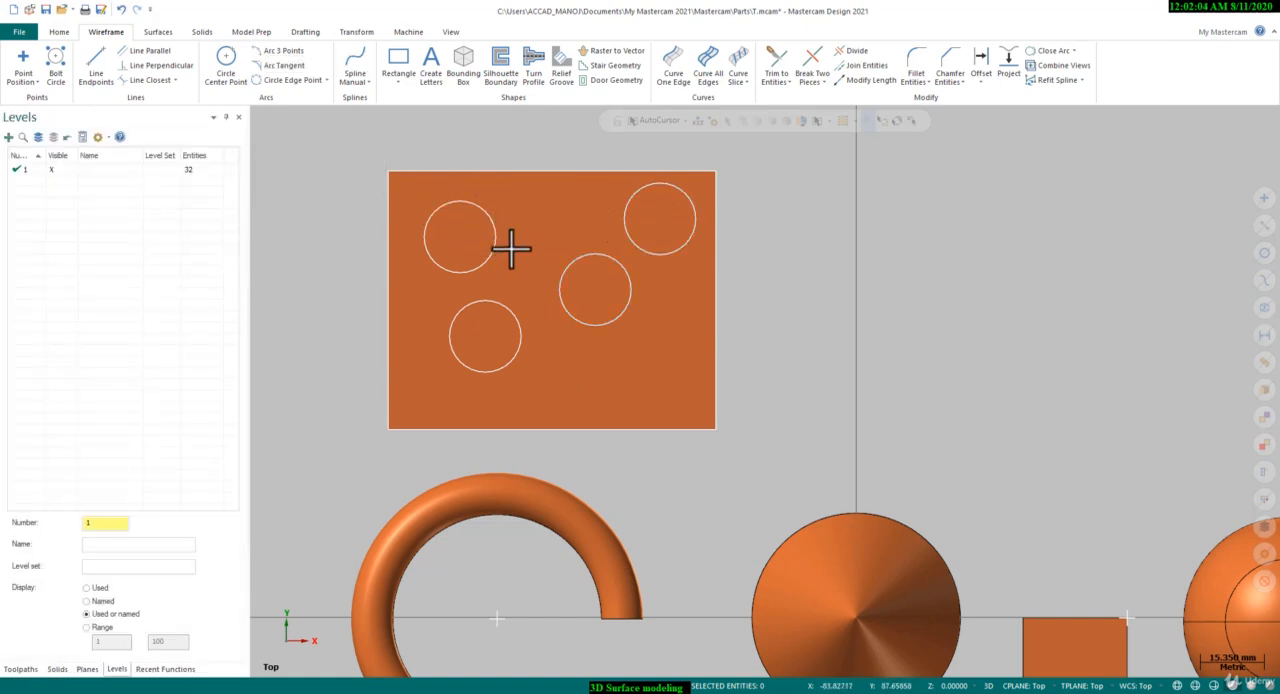
Start Trim to Curves on the flat rectangular surface and chain the four circles inside it as the trimming curves
click(155, 32)
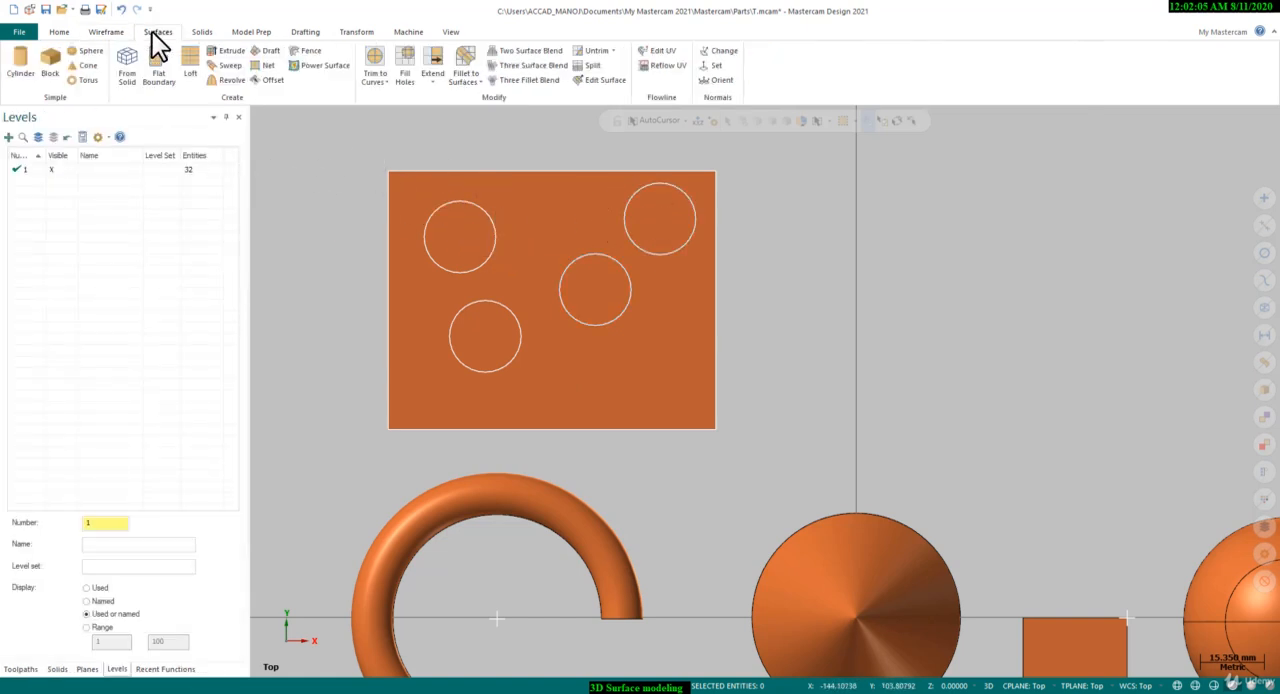
click(377, 56)
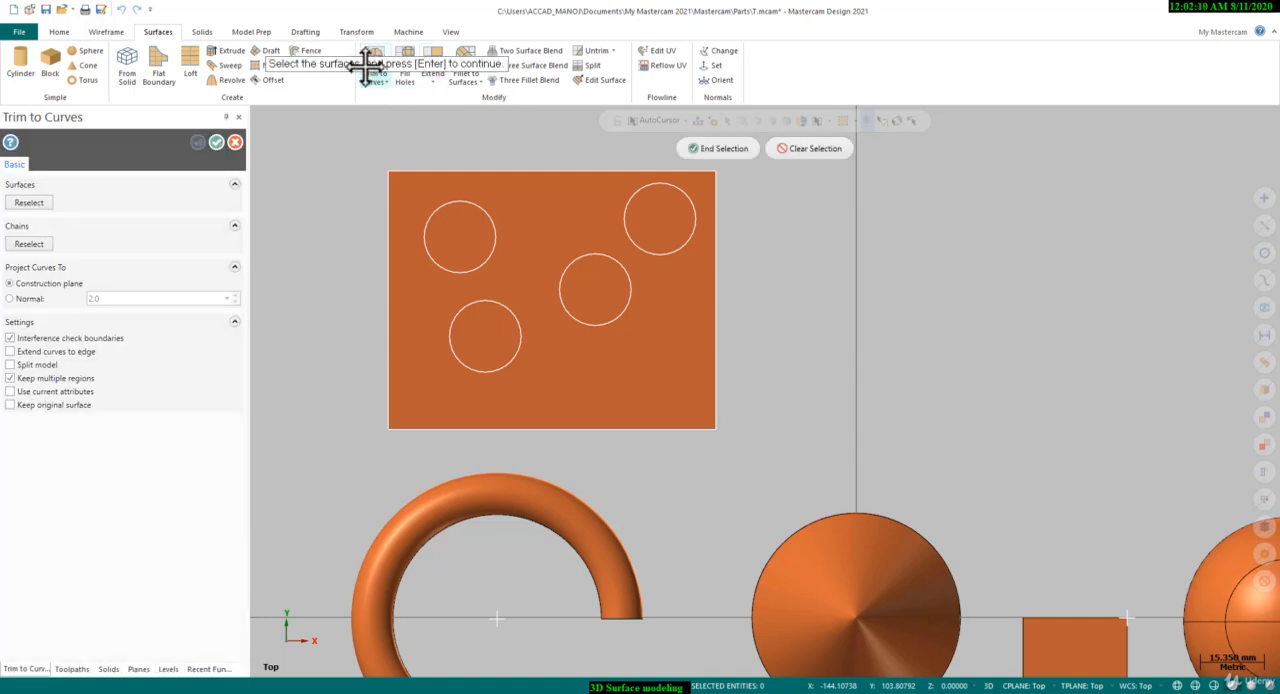
click(563, 186)
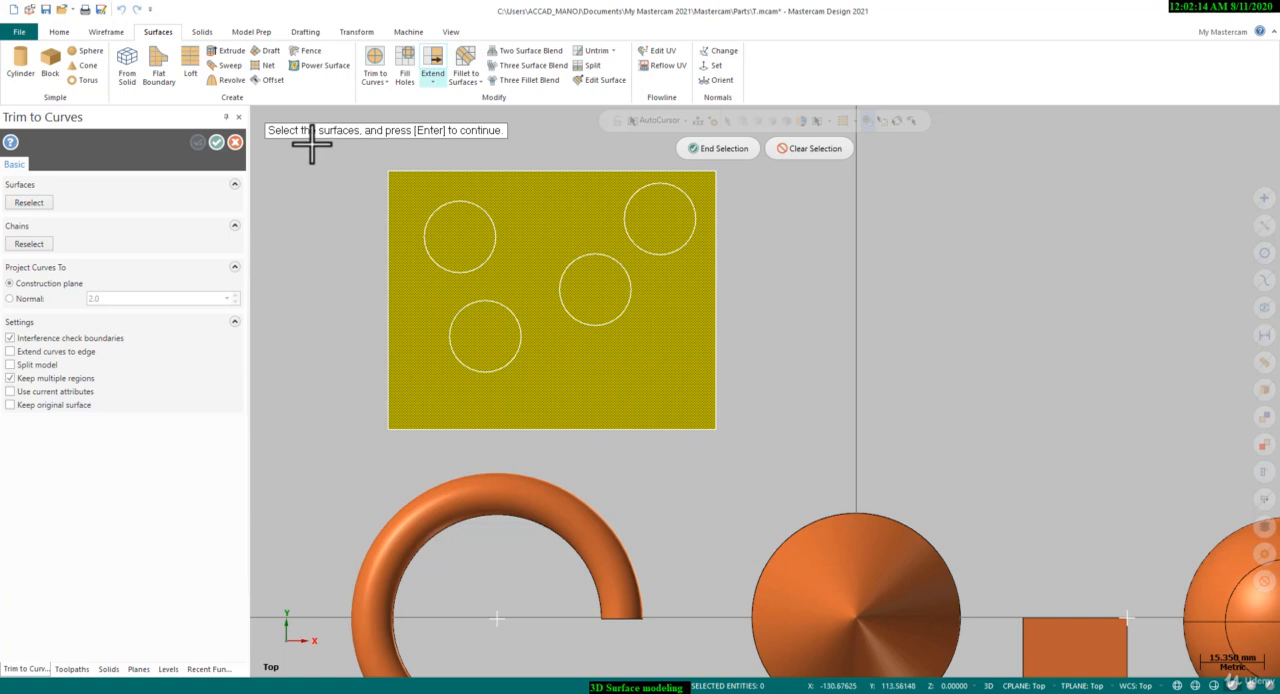
click(714, 150)
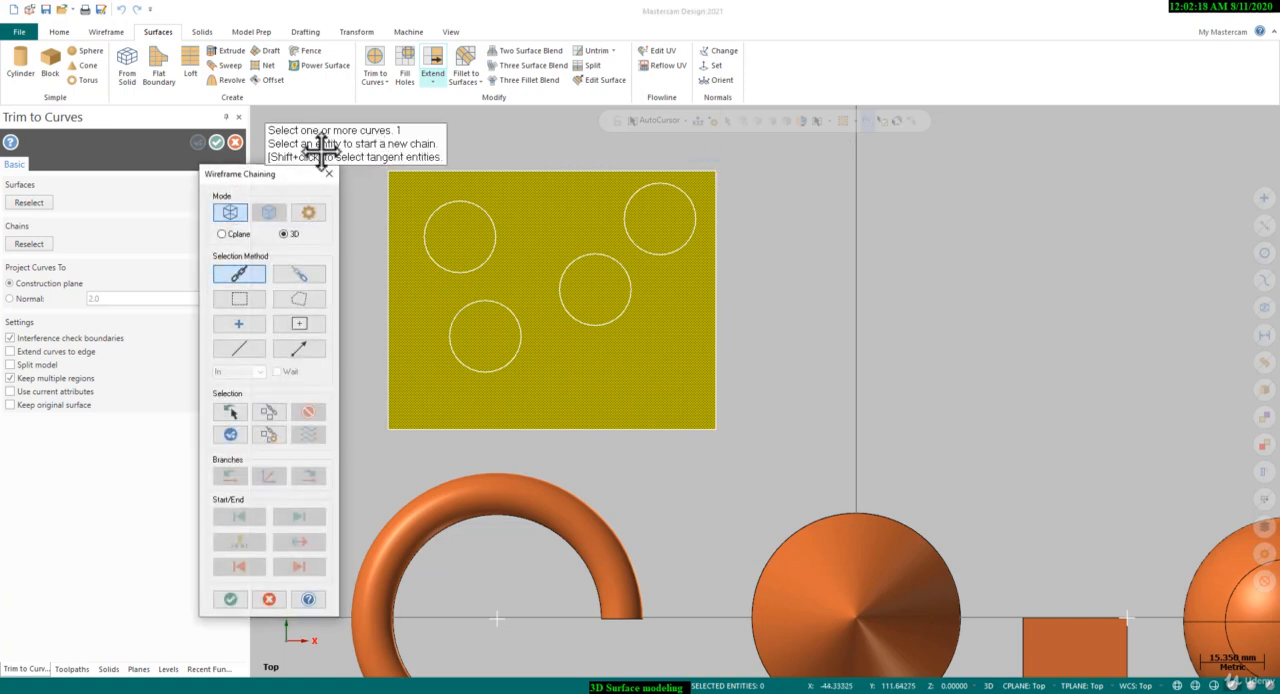
click(457, 205)
click(505, 305)
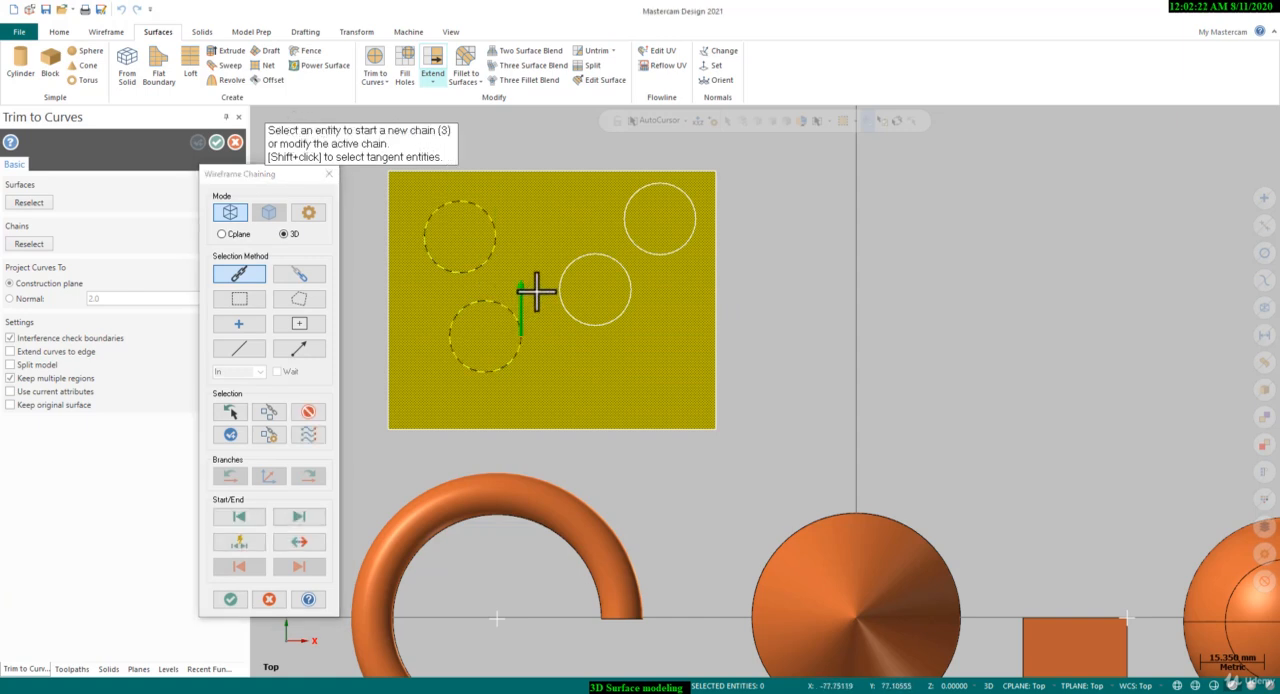
click(565, 272)
click(625, 218)
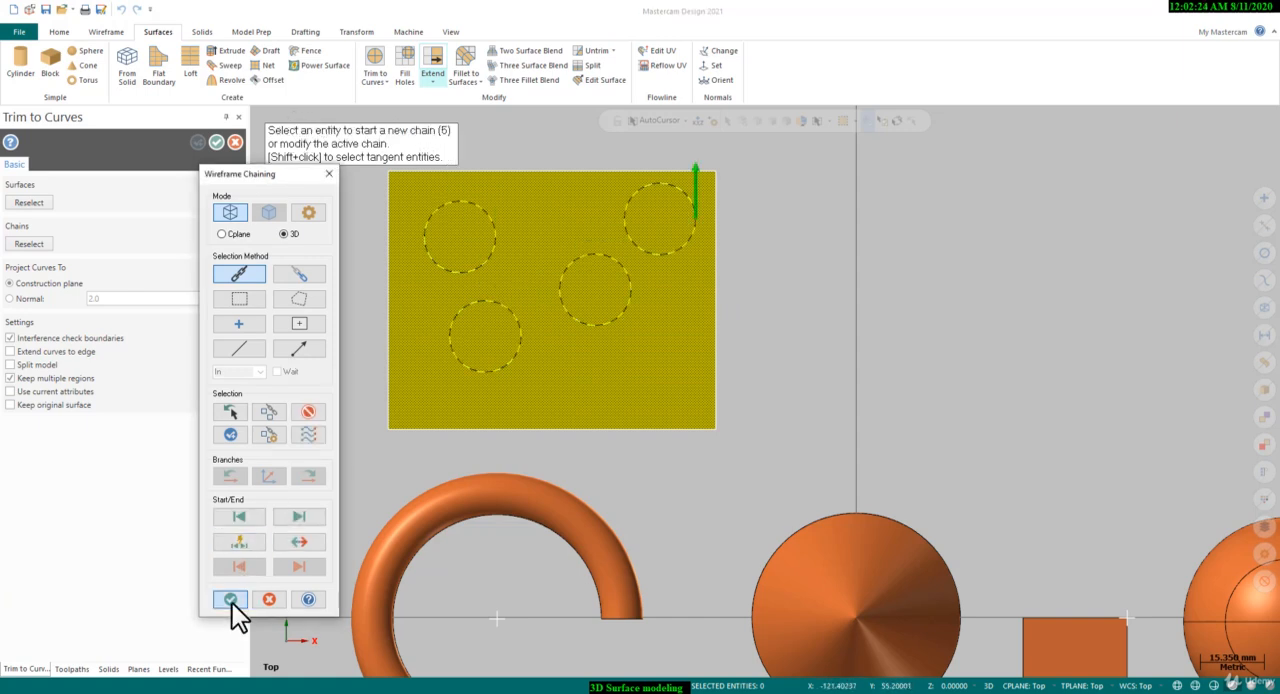
click(230, 599)
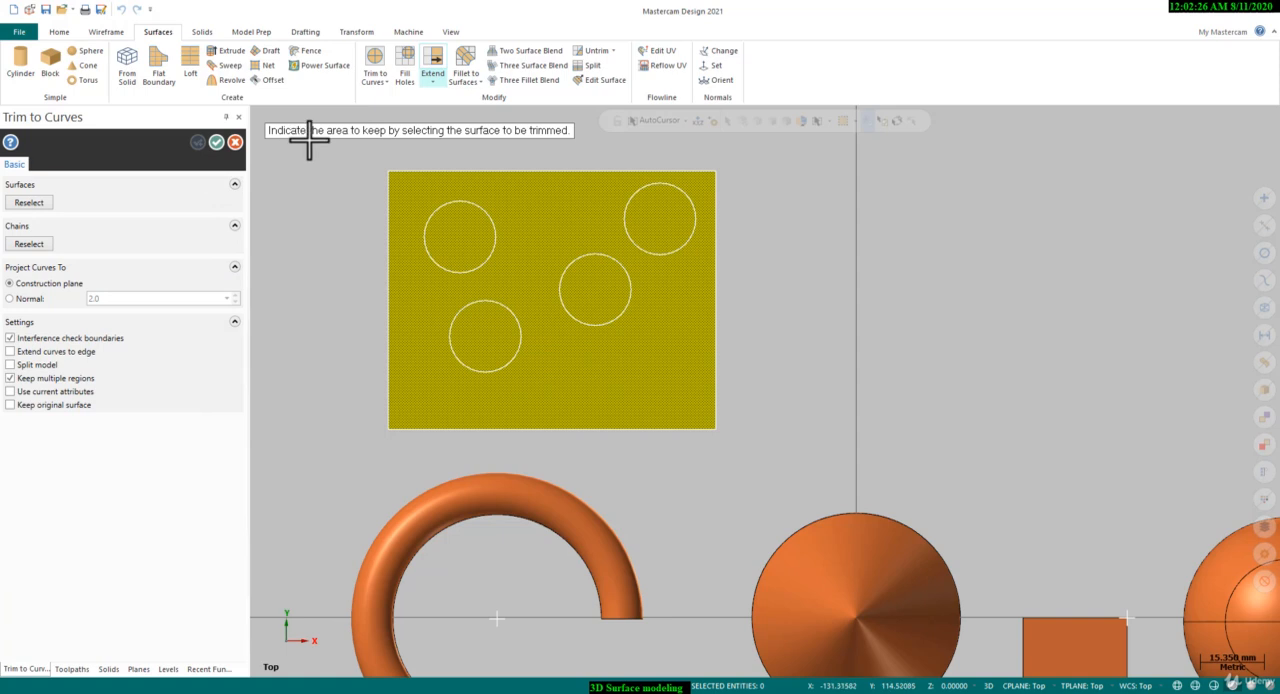
Keep the surface area outside the circles, apply the trim, and restore the Top view
scroll(530, 208, up, 1)
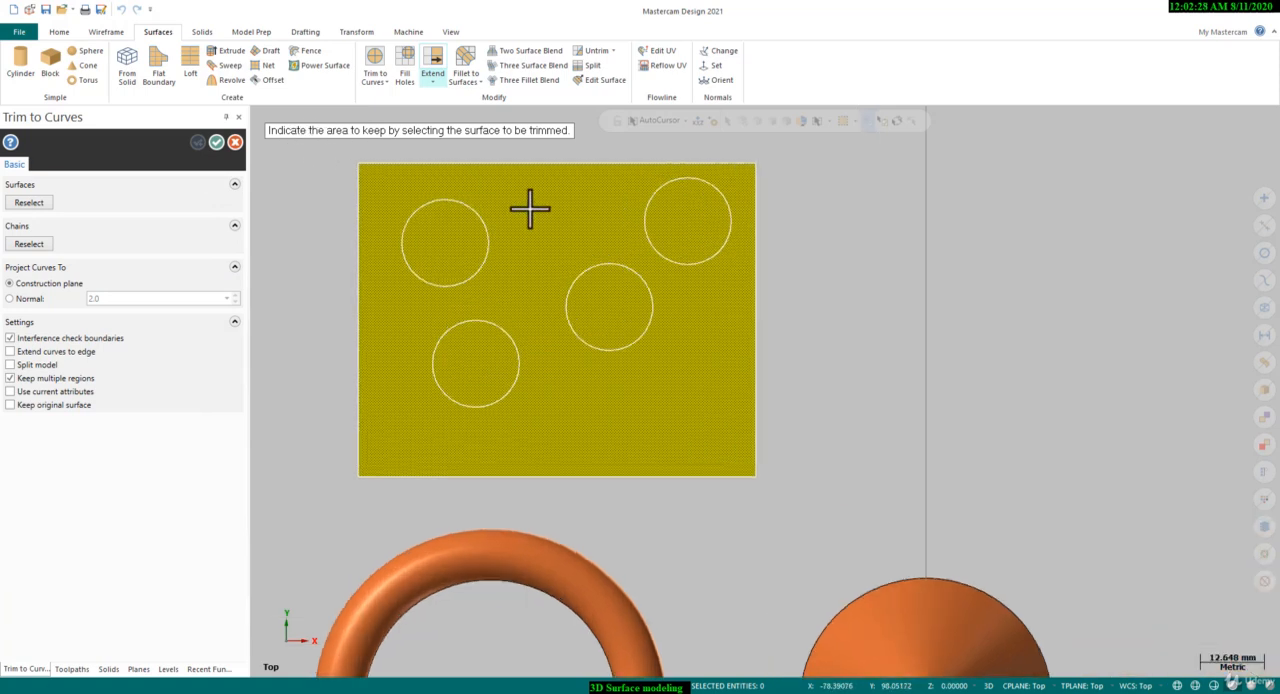
click(527, 224)
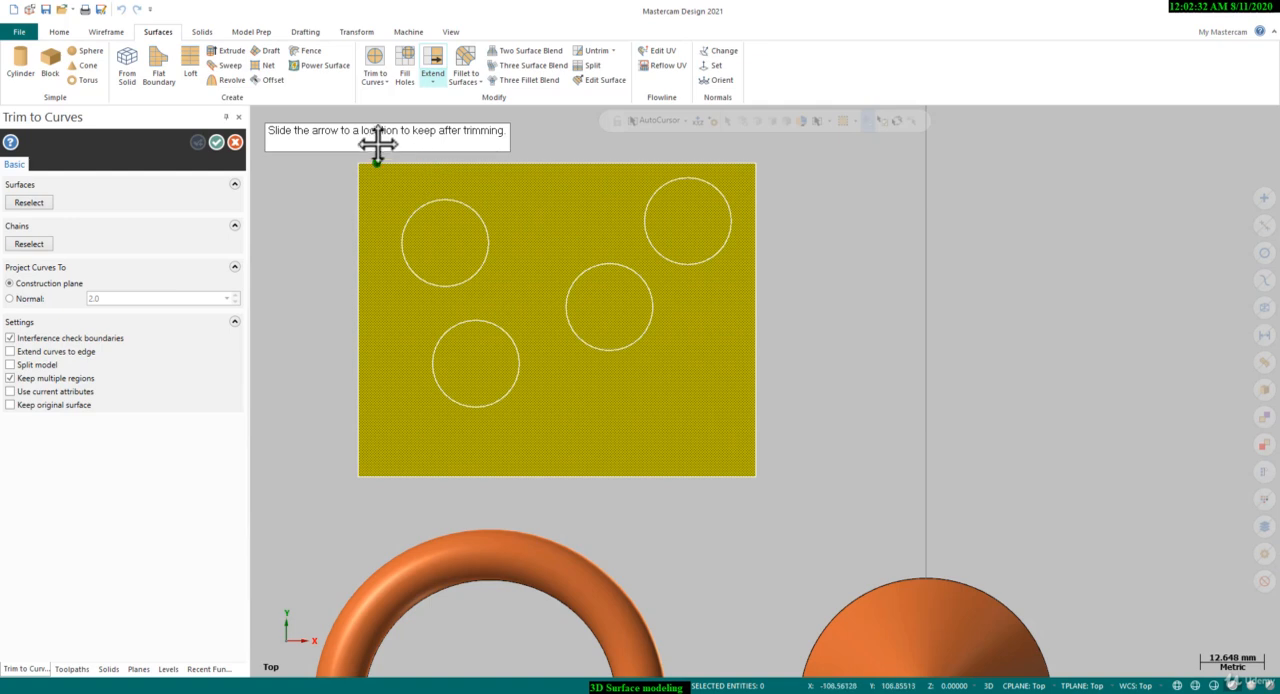
click(490, 206)
middle_drag(490, 206, 474, 260)
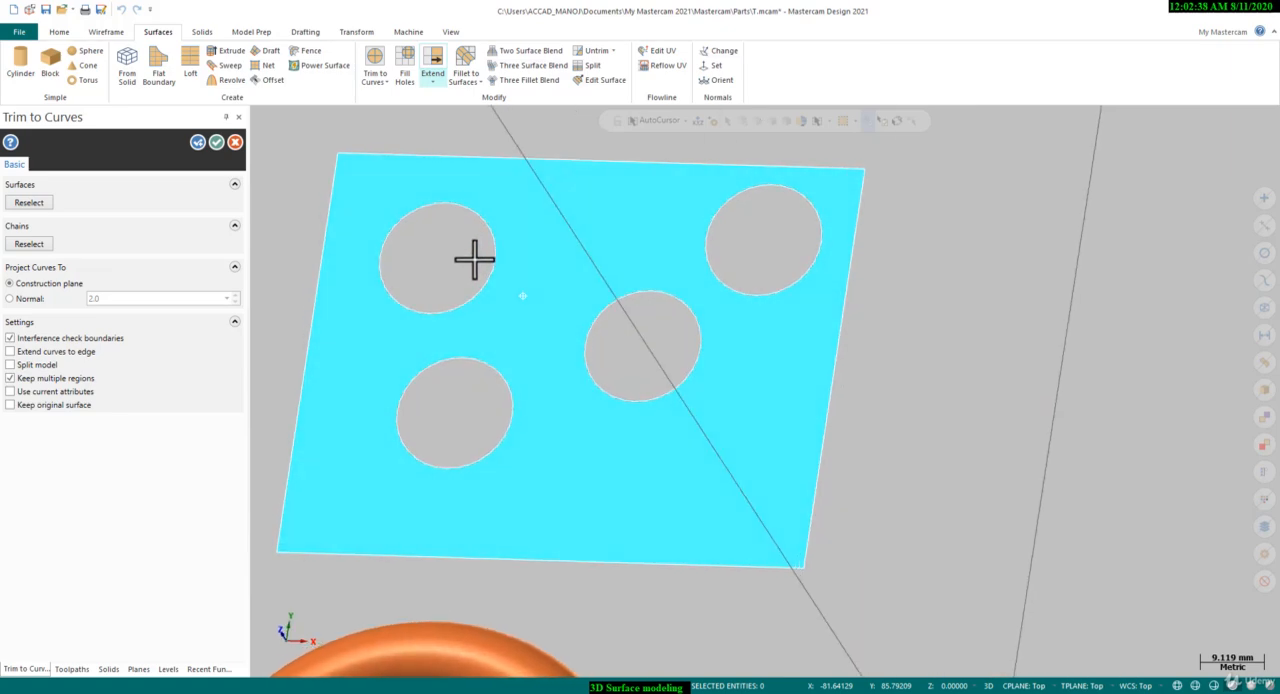
click(215, 142)
right_click(530, 214)
click(557, 286)
Use Fill Holes on the trimmed rectangular surface to fill the circular hole nearest its upper-left corner
scroll(690, 285, down, 3)
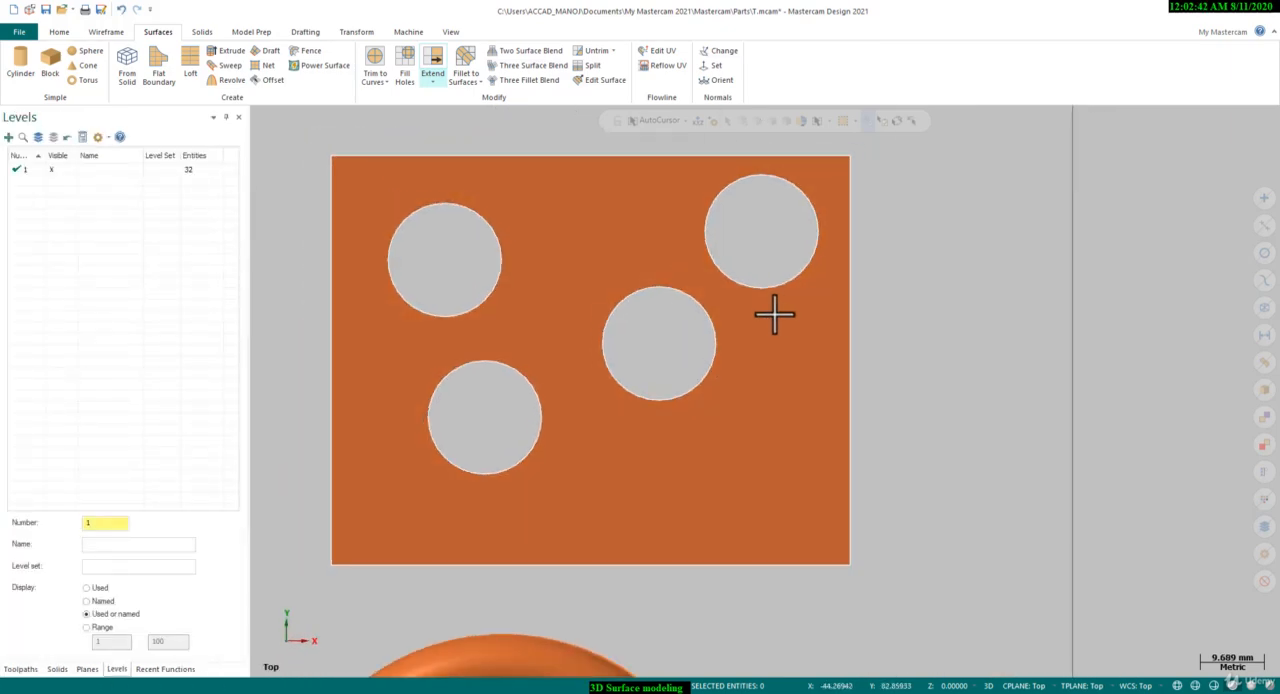
scroll(337, 122, up, 2)
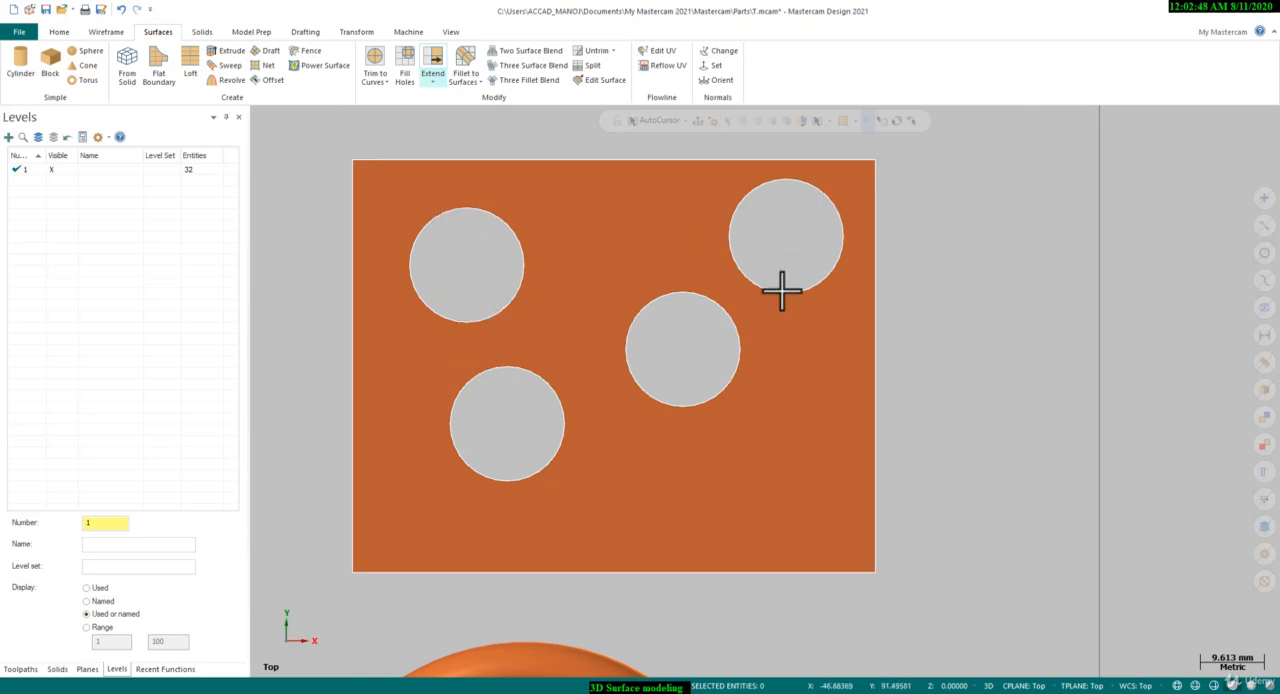
scroll(404, 384, down, 1)
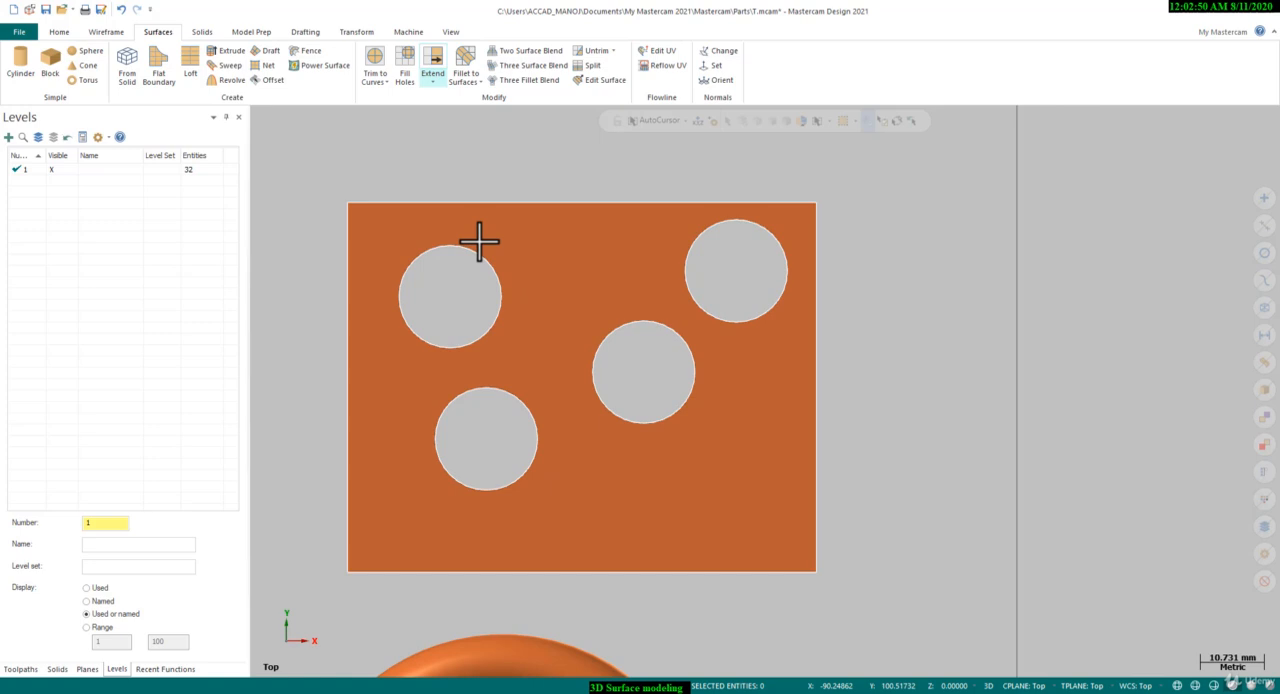
click(407, 76)
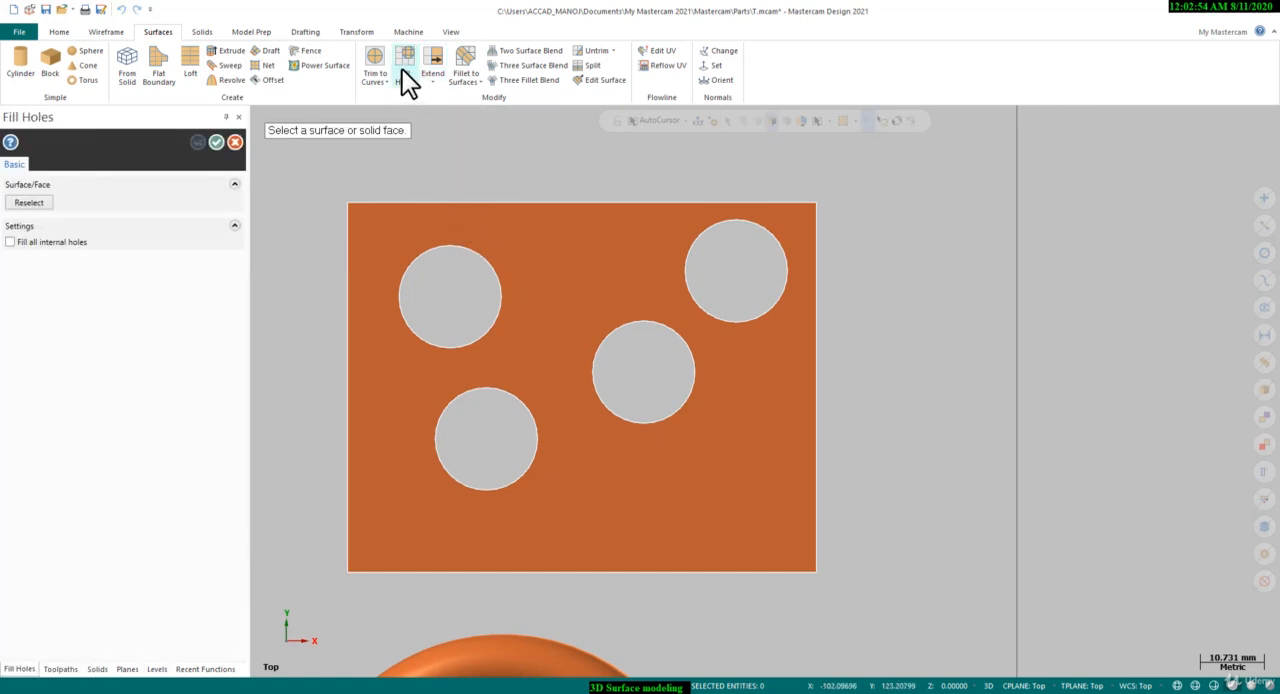
click(552, 267)
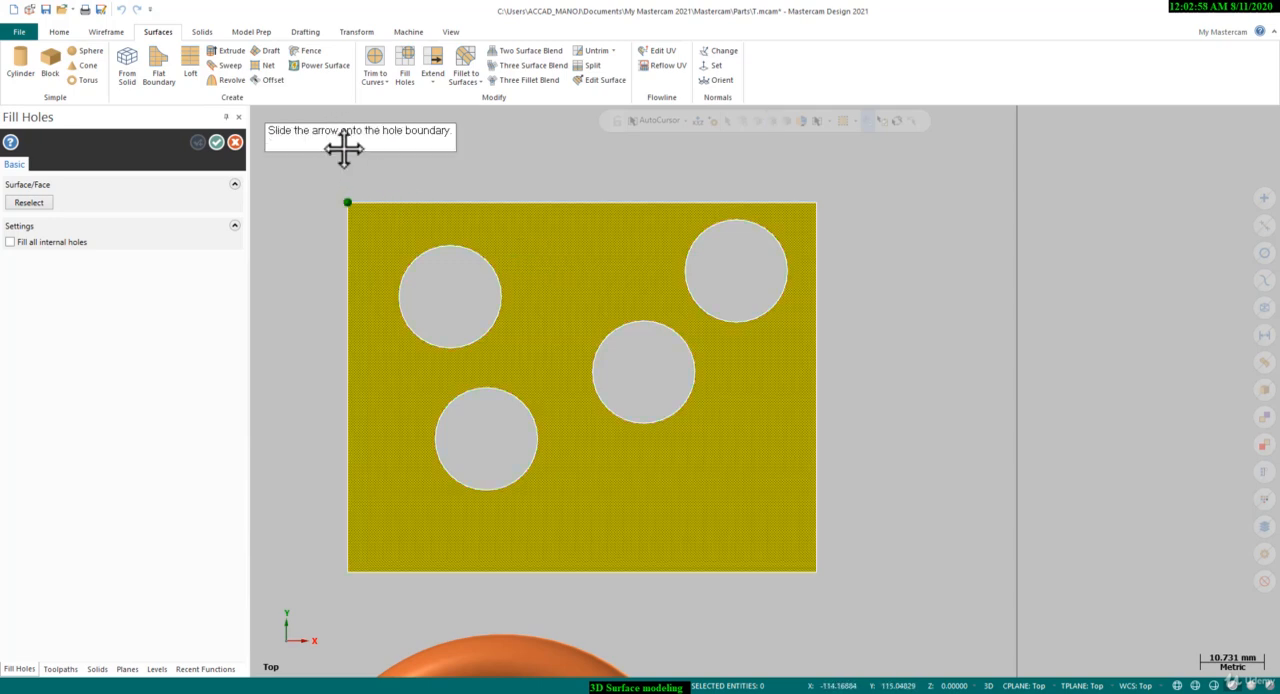
click(506, 272)
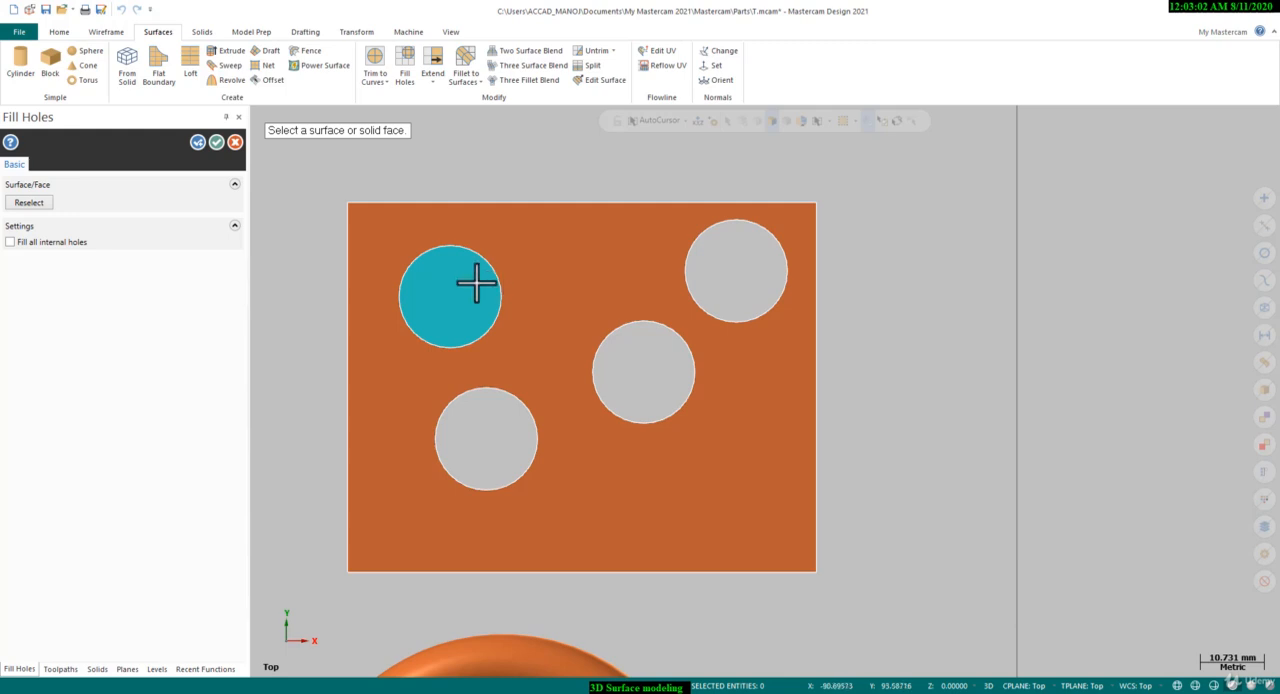
scroll(508, 328, up, 2)
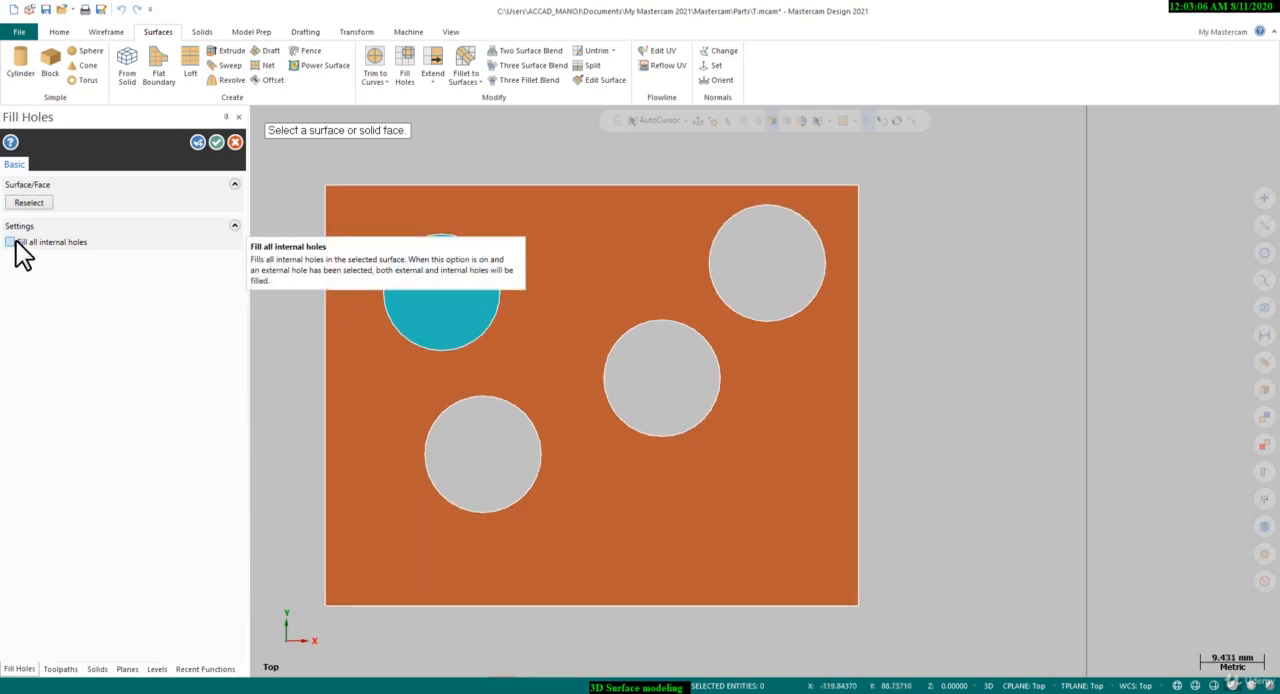
middle_drag(379, 387, 378, 362)
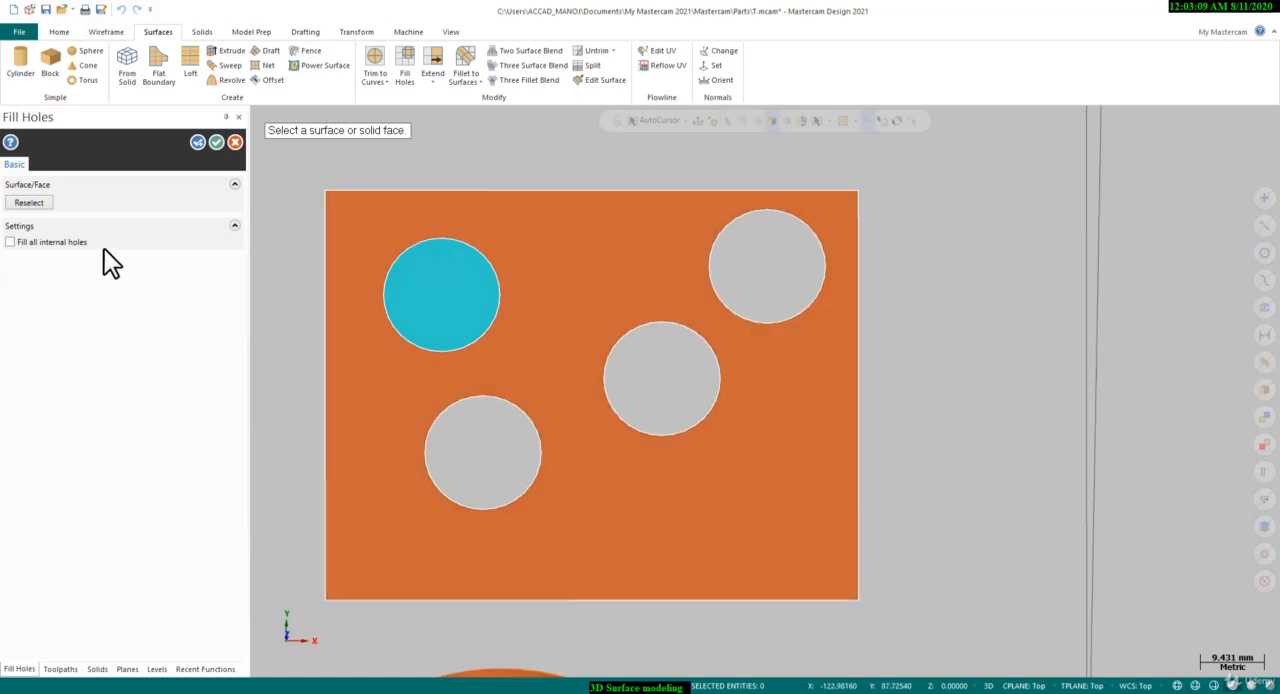
Extend the fill to all internal holes of the rectangular surface and apply it
click(47, 242)
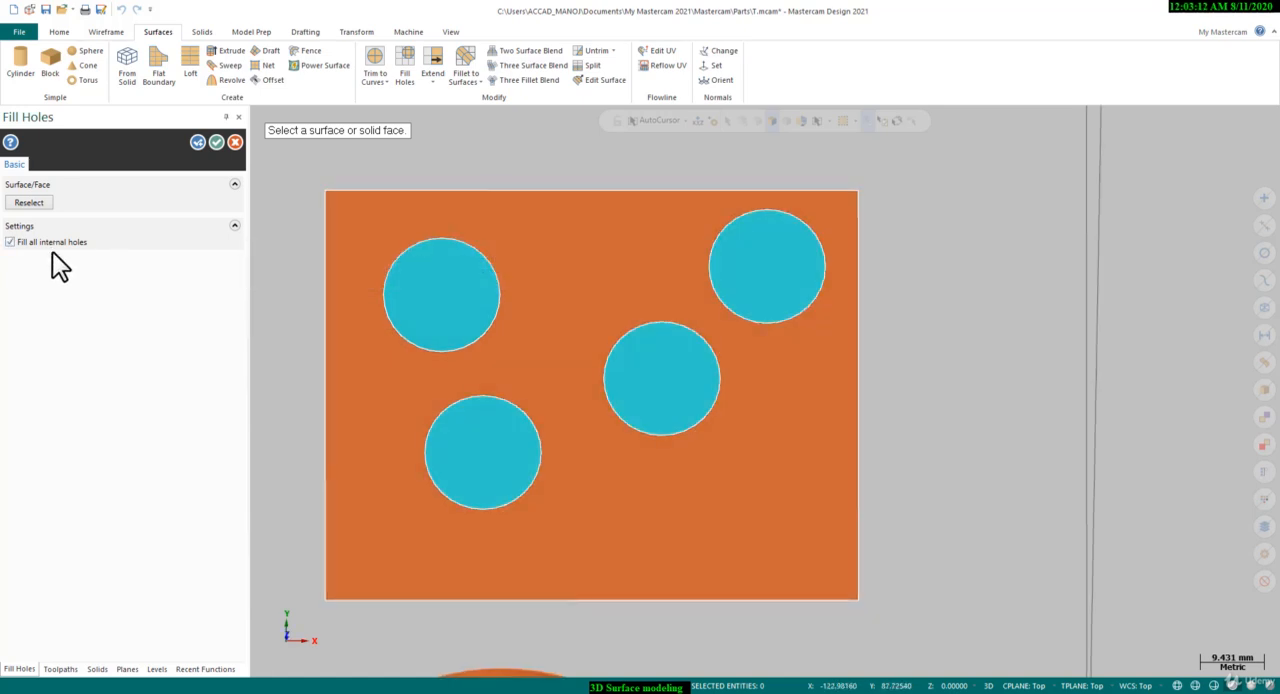
middle_drag(540, 374, 555, 397)
scroll(494, 366, up, 2)
right_click(574, 277)
click(605, 346)
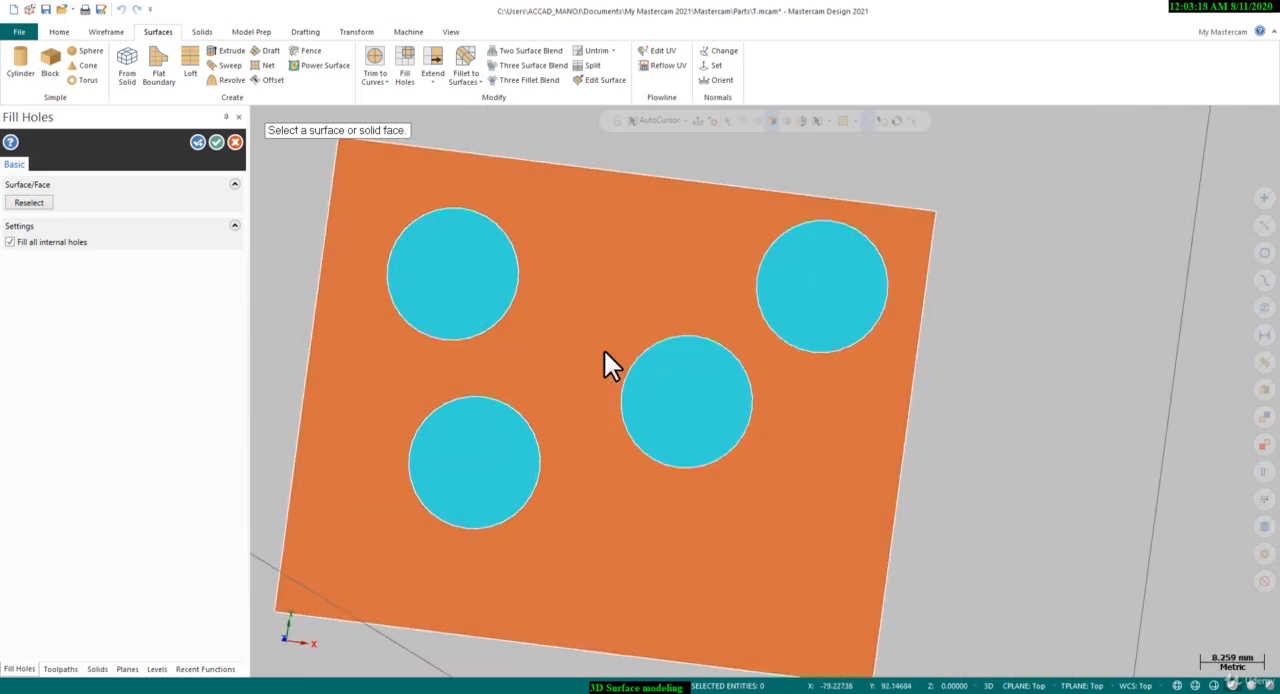
click(216, 142)
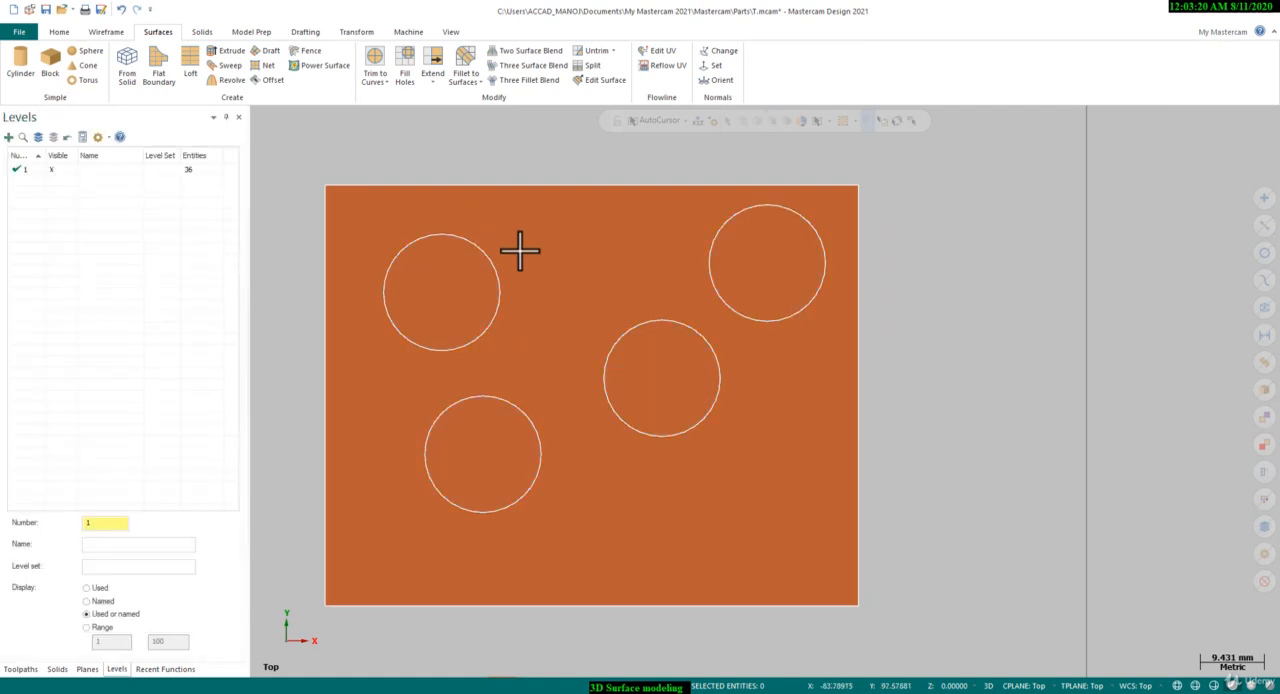
Switch to the Front view, start a manual spline, and set the construction plane to Front
scroll(517, 254, down, 5)
scroll(402, 228, down, 2)
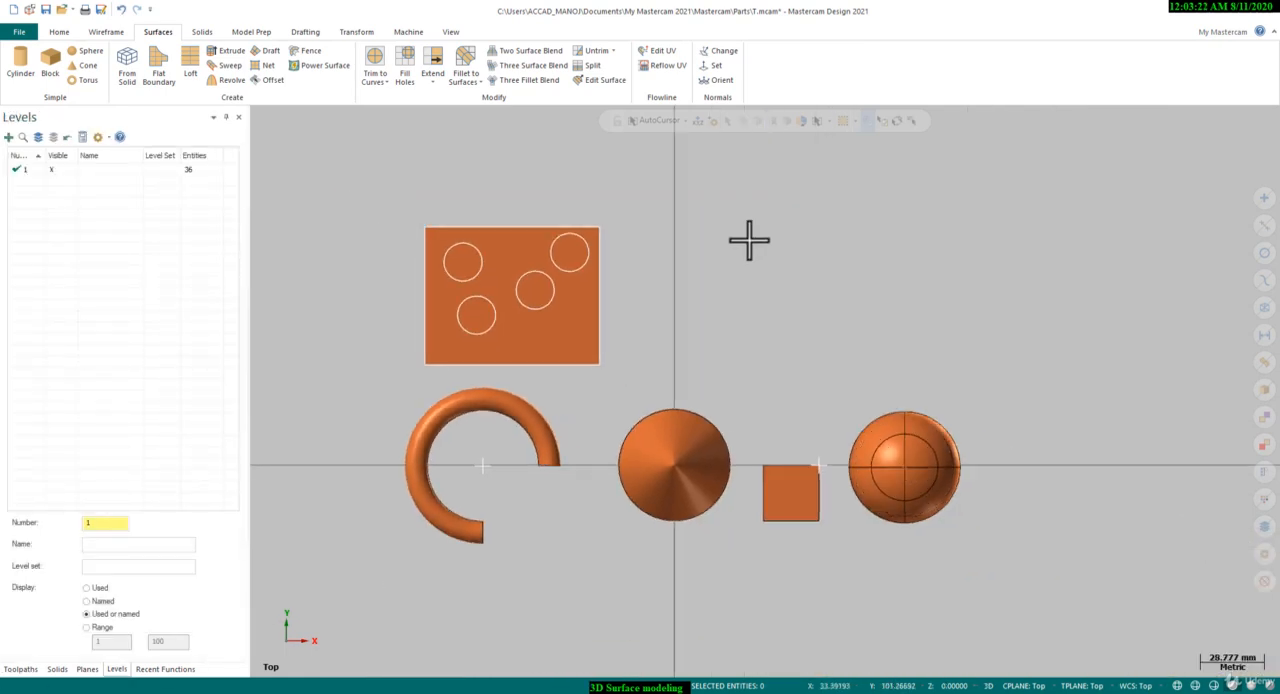
scroll(625, 230, up, 1)
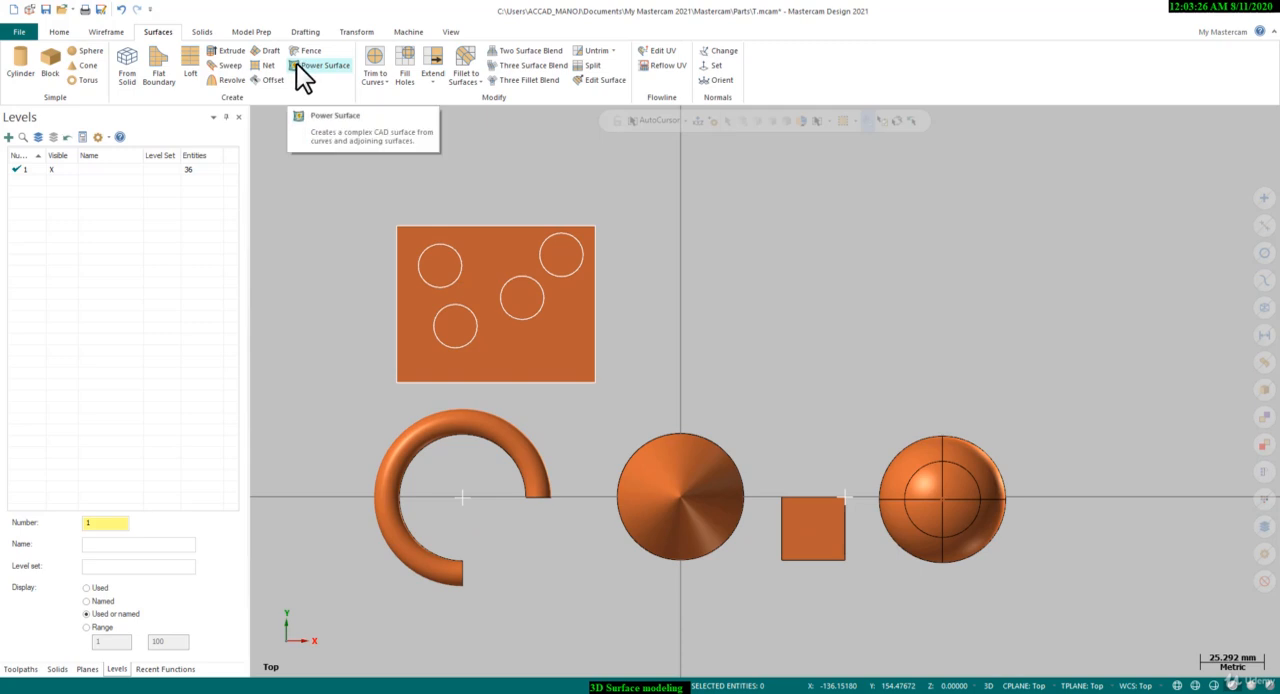
right_click(628, 204)
click(665, 290)
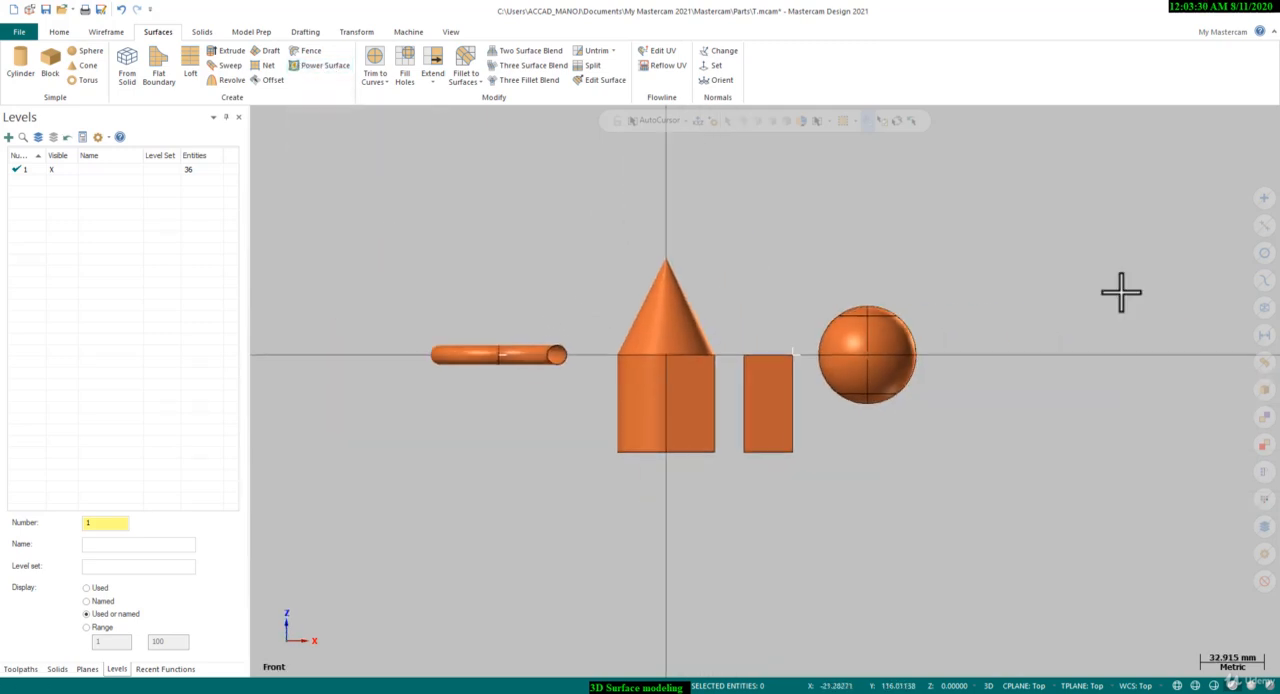
click(116, 32)
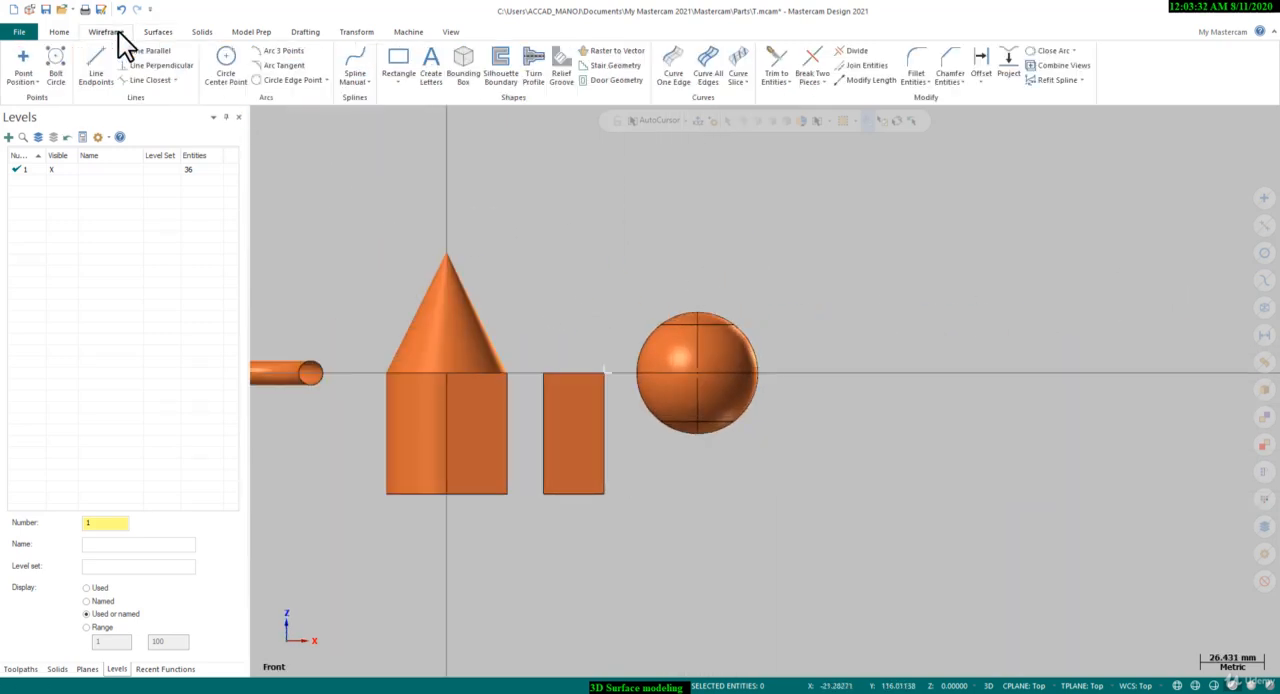
click(355, 60)
click(825, 313)
click(733, 382)
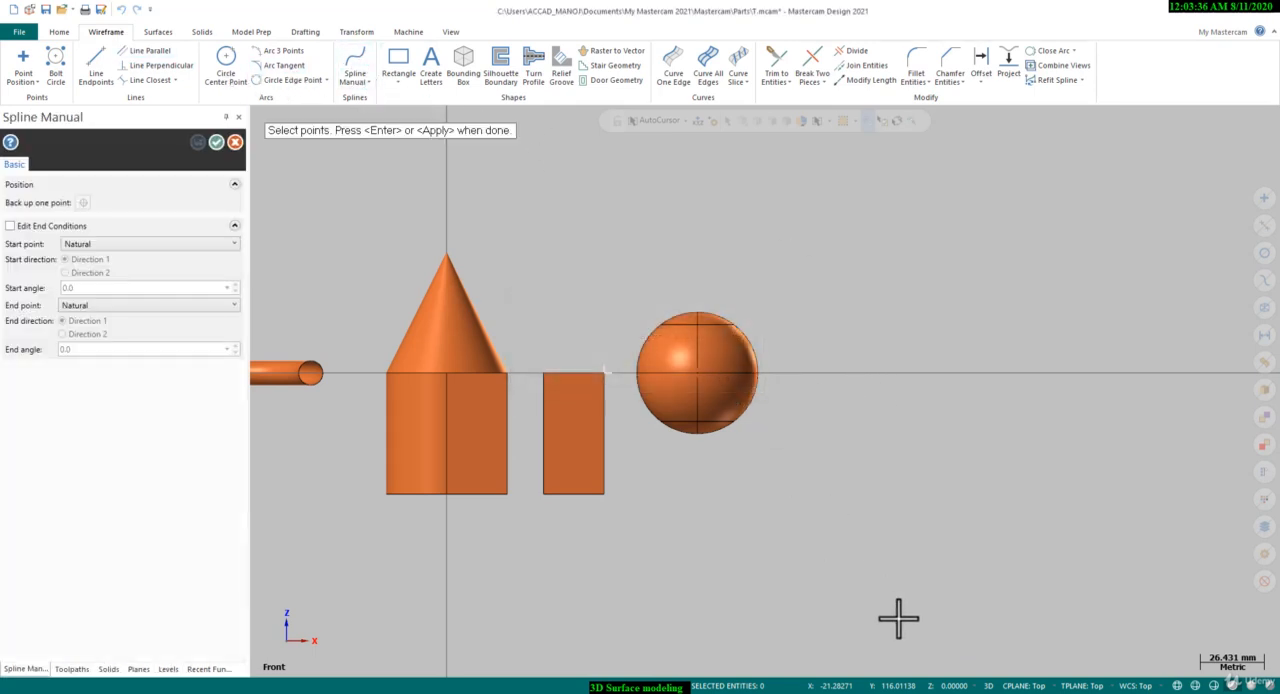
click(1025, 686)
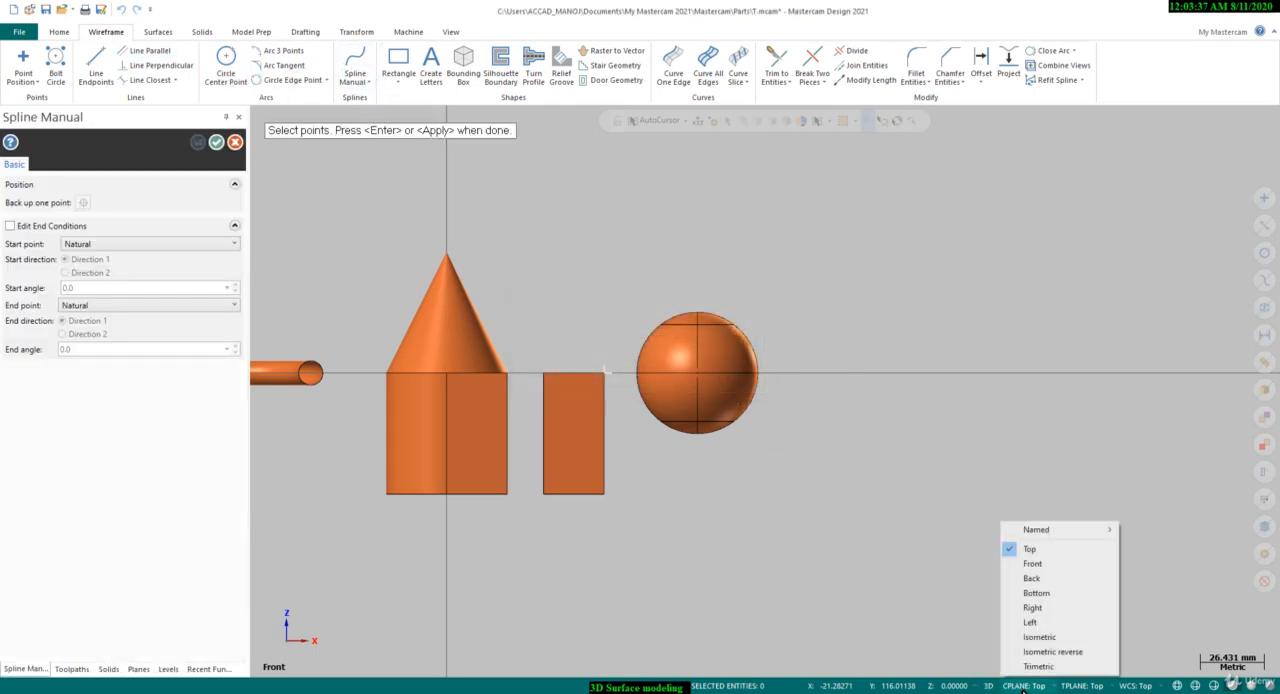
click(1032, 564)
Draw a wavy spline through six points in the empty area to the right of the sphere
click(800, 332)
click(862, 378)
click(943, 376)
click(1075, 379)
click(1178, 312)
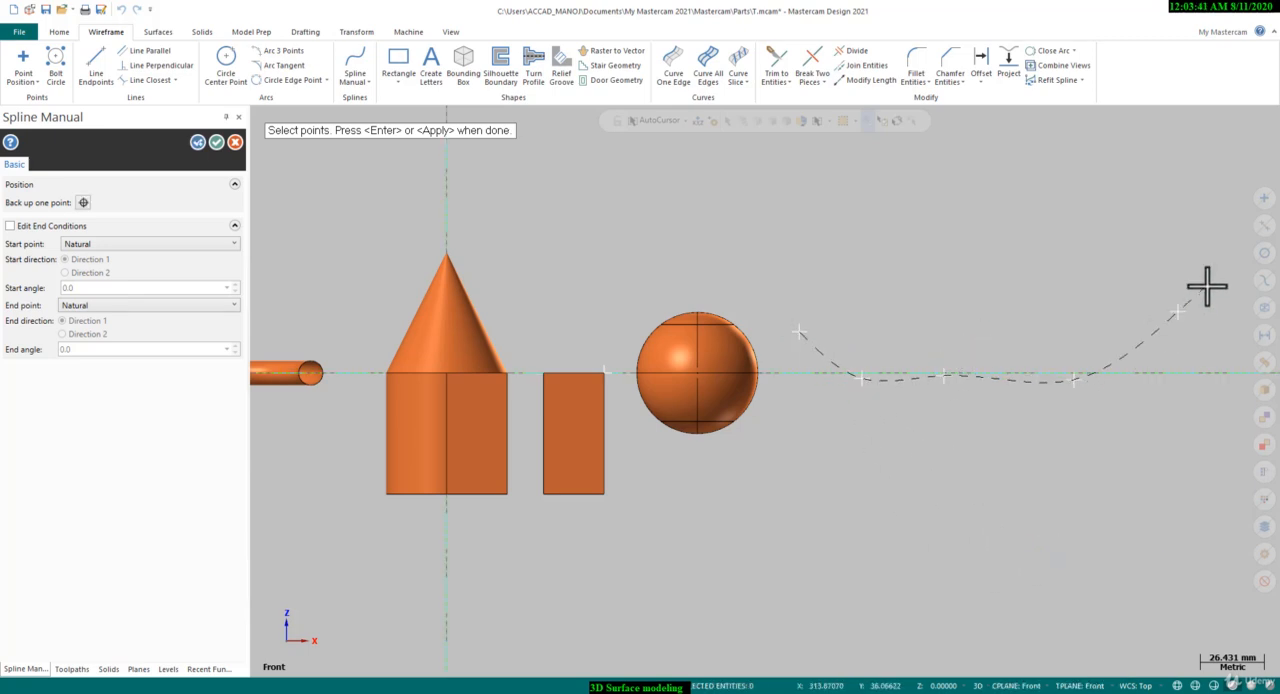
click(217, 142)
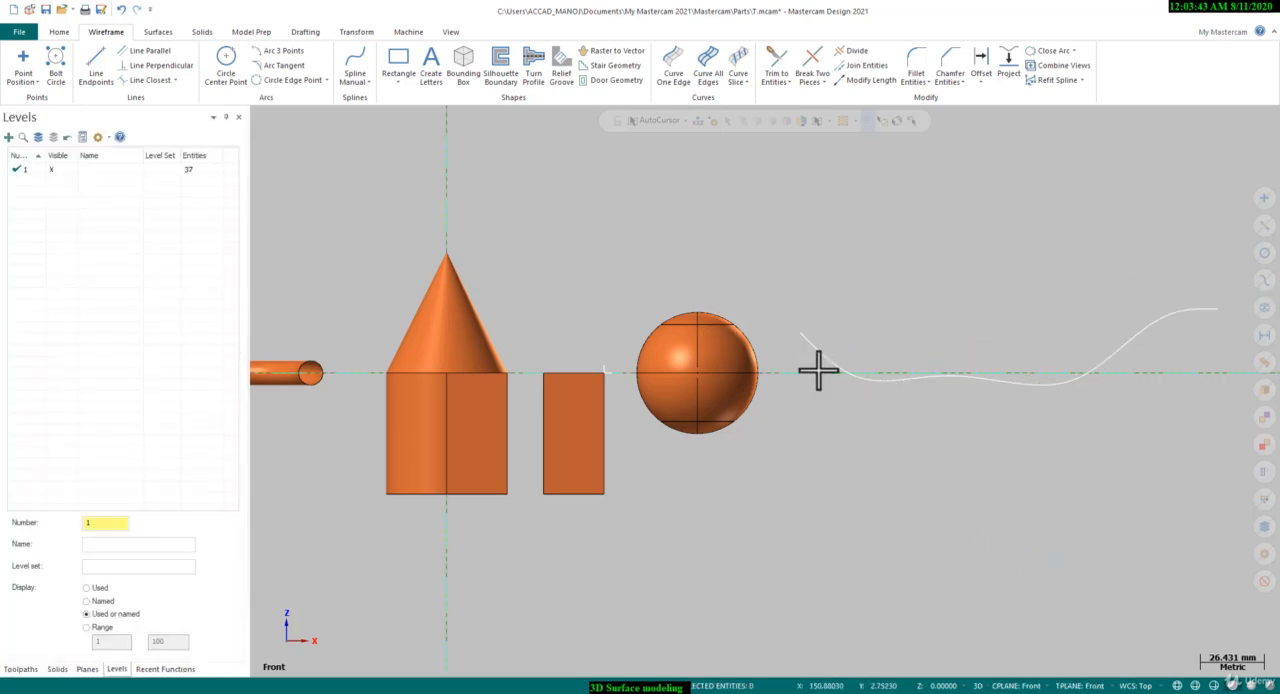
Create a draft surface from the wavy spline with a length of 100 mm
click(158, 32)
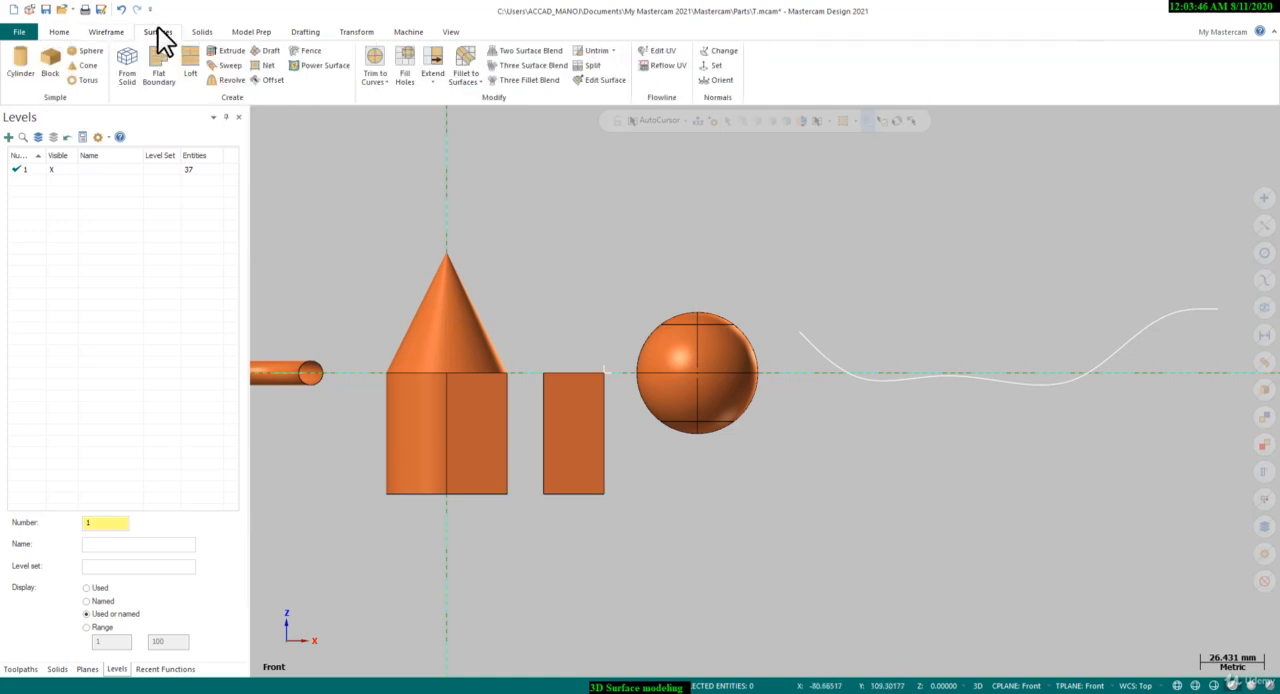
click(271, 52)
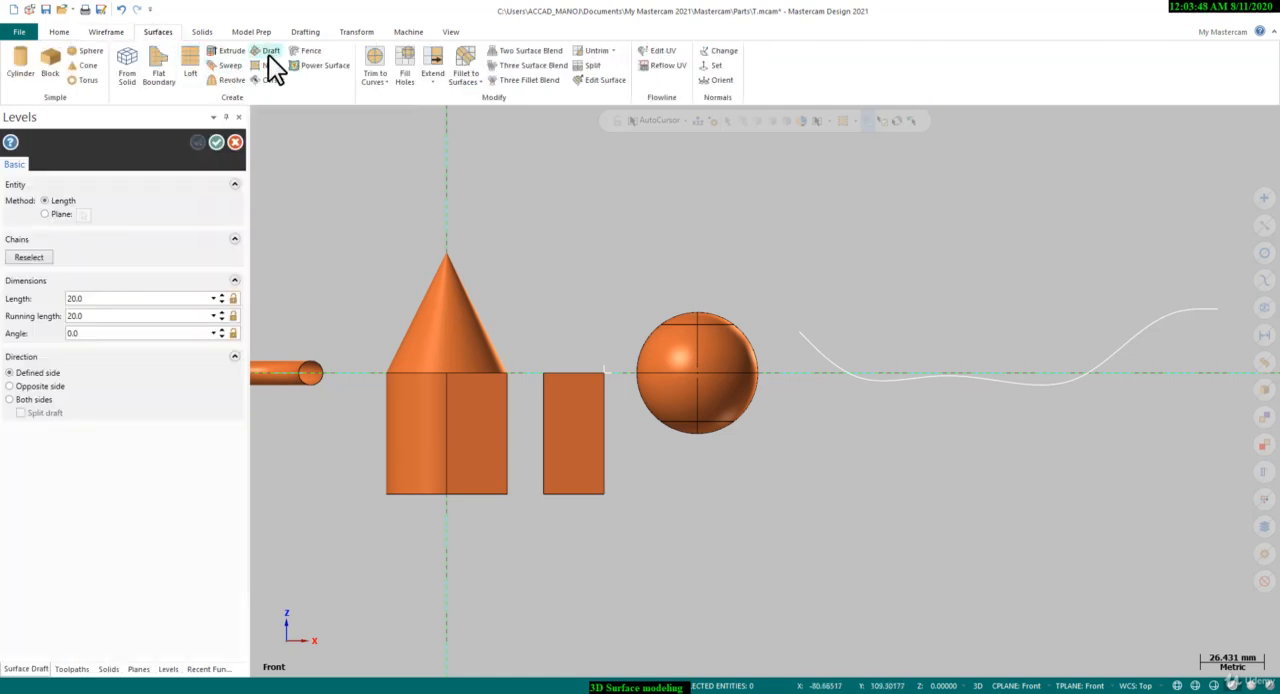
click(798, 337)
click(232, 598)
mouse_move(766, 371)
middle_down()
mouse_move(763, 431)
mouse_move(781, 365)
middle_up()
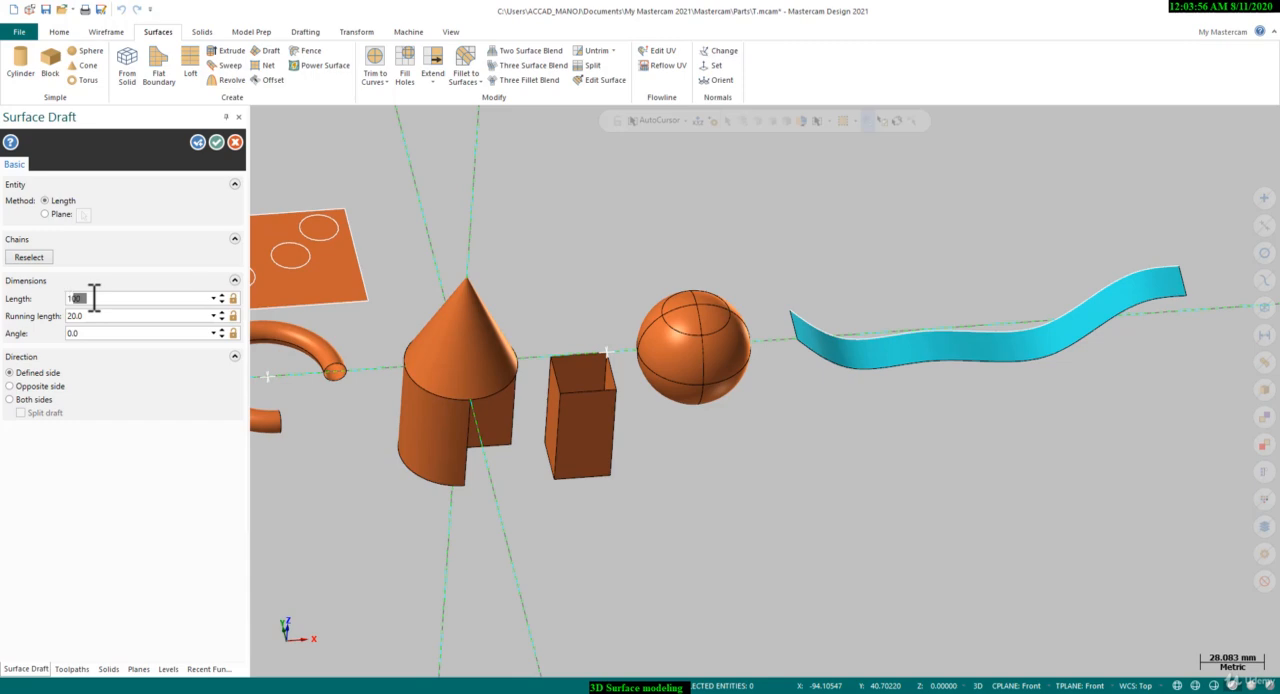
key(Return)
click(216, 142)
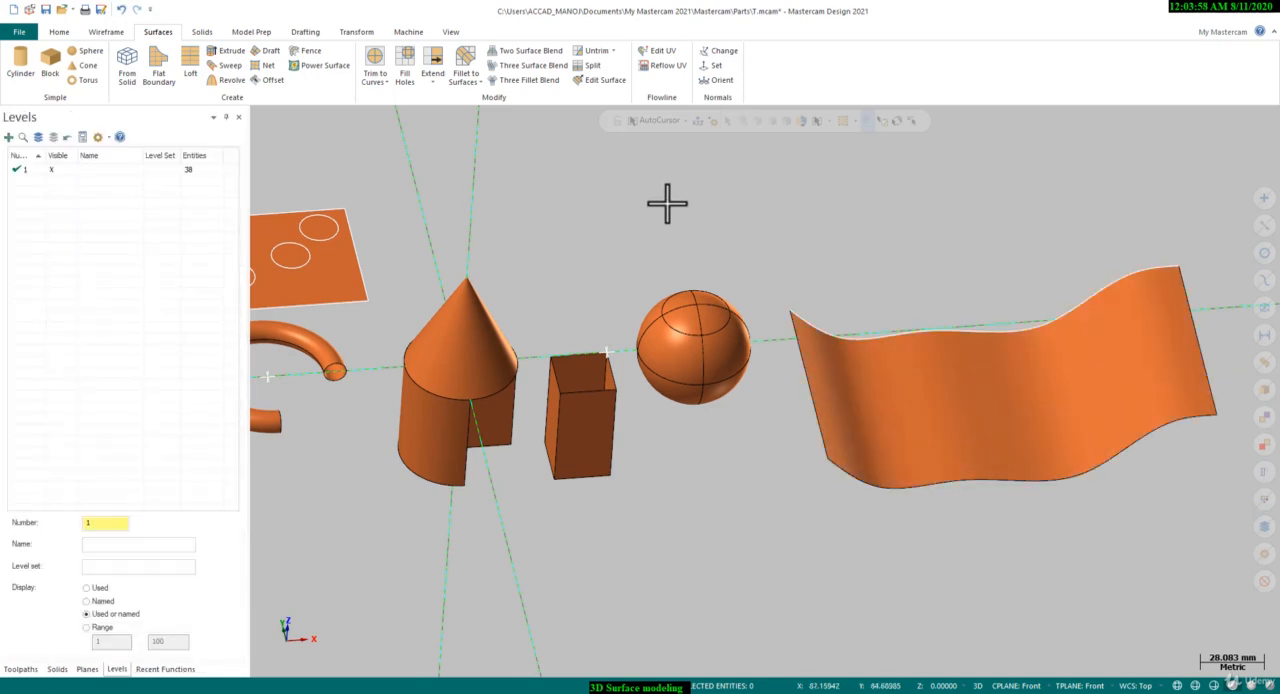
Return the graphics view to Top and frame the draft surface beside the sphere
right_click(730, 268)
click(720, 279)
scroll(606, 280, down, 5)
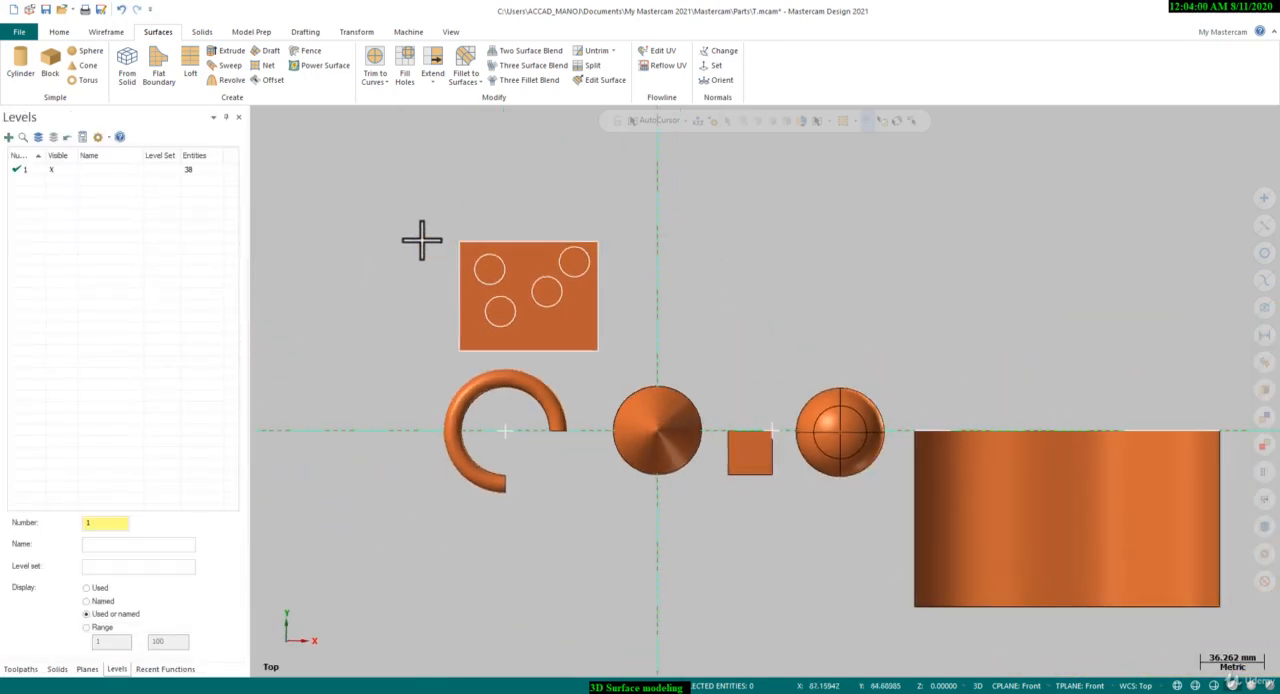
scroll(423, 240, down, 4)
scroll(1043, 443, up, 5)
scroll(930, 441, up, 2)
scroll(901, 453, up, 1)
scroll(893, 480, up, 1)
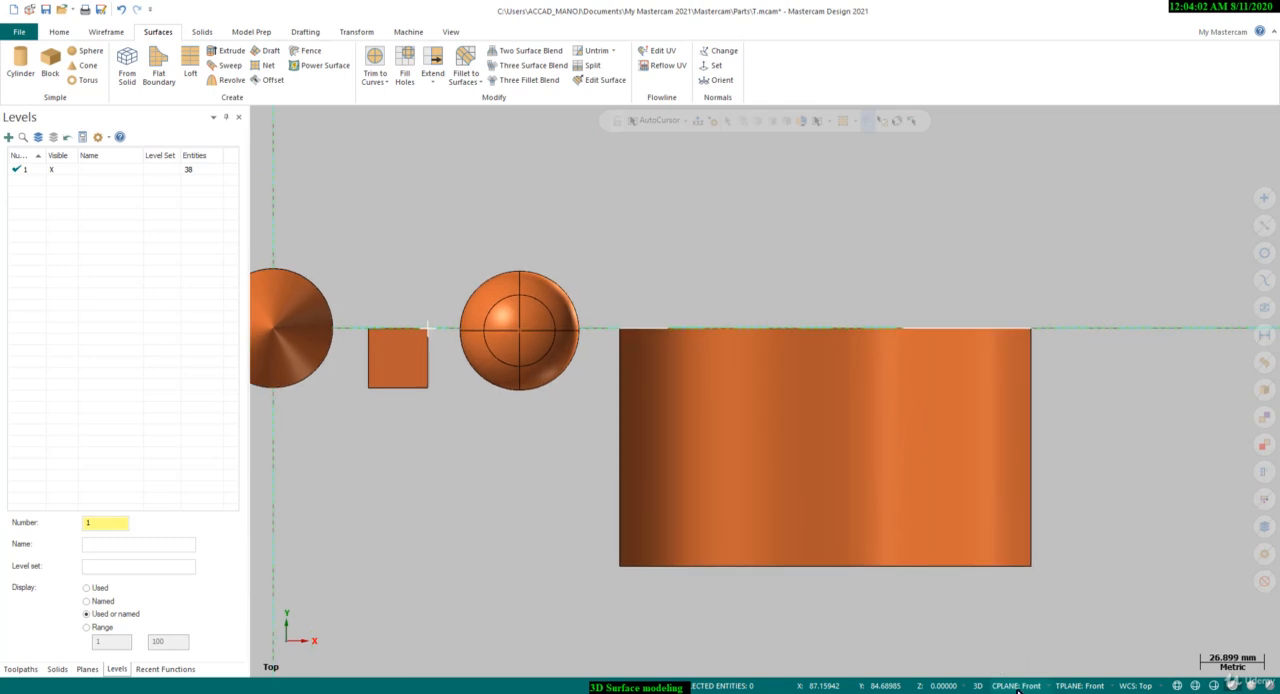
Set the construction plane to Top and draw a center-point circle over the middle of the draft surface
click(1016, 686)
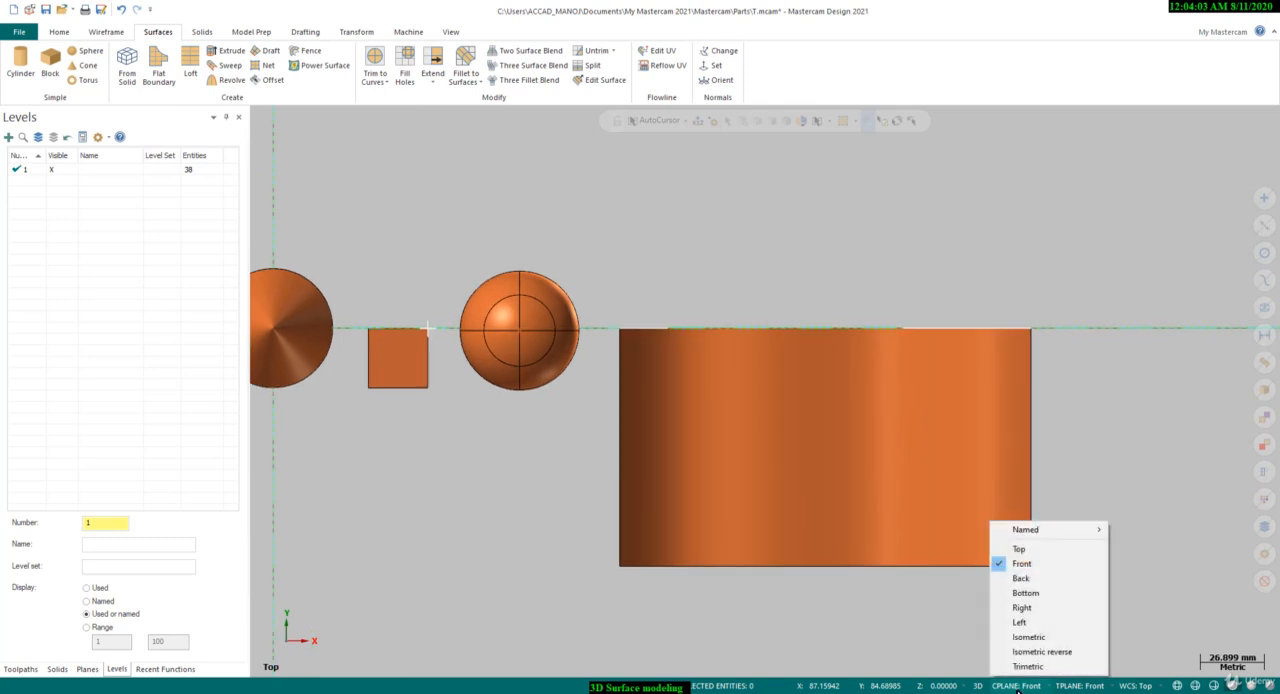
click(1020, 549)
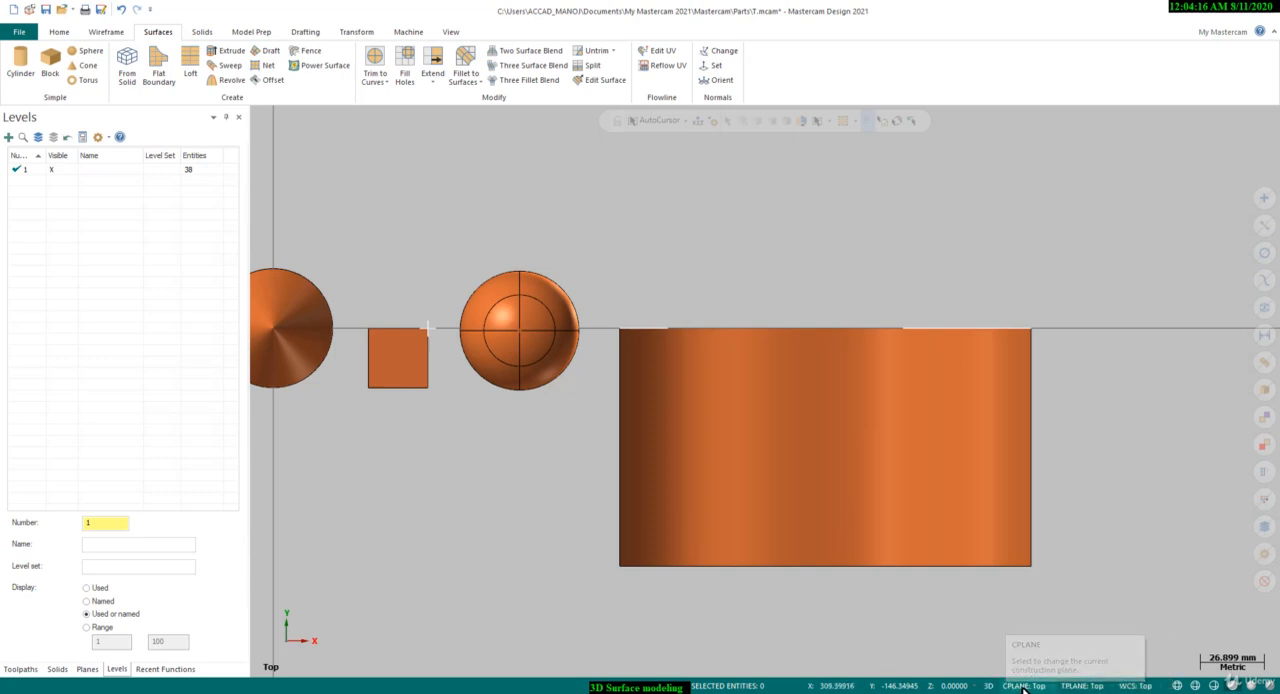
click(106, 31)
click(226, 62)
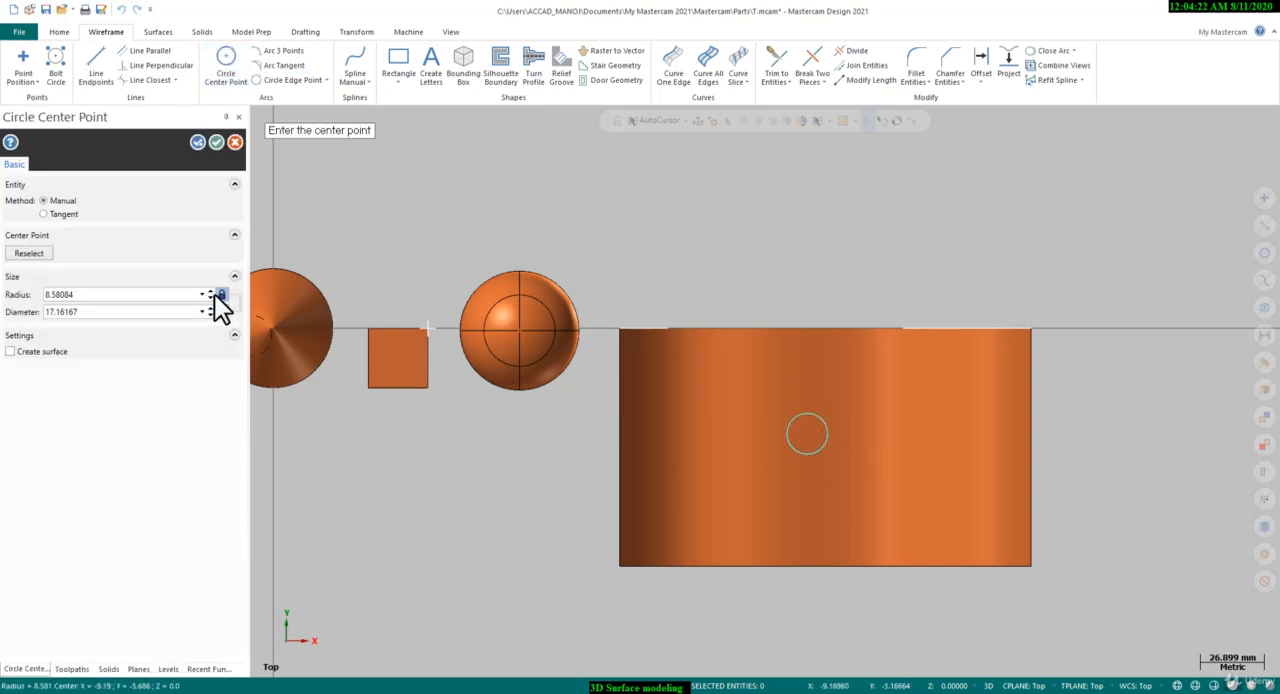
drag(211, 294, 211, 294)
click(214, 142)
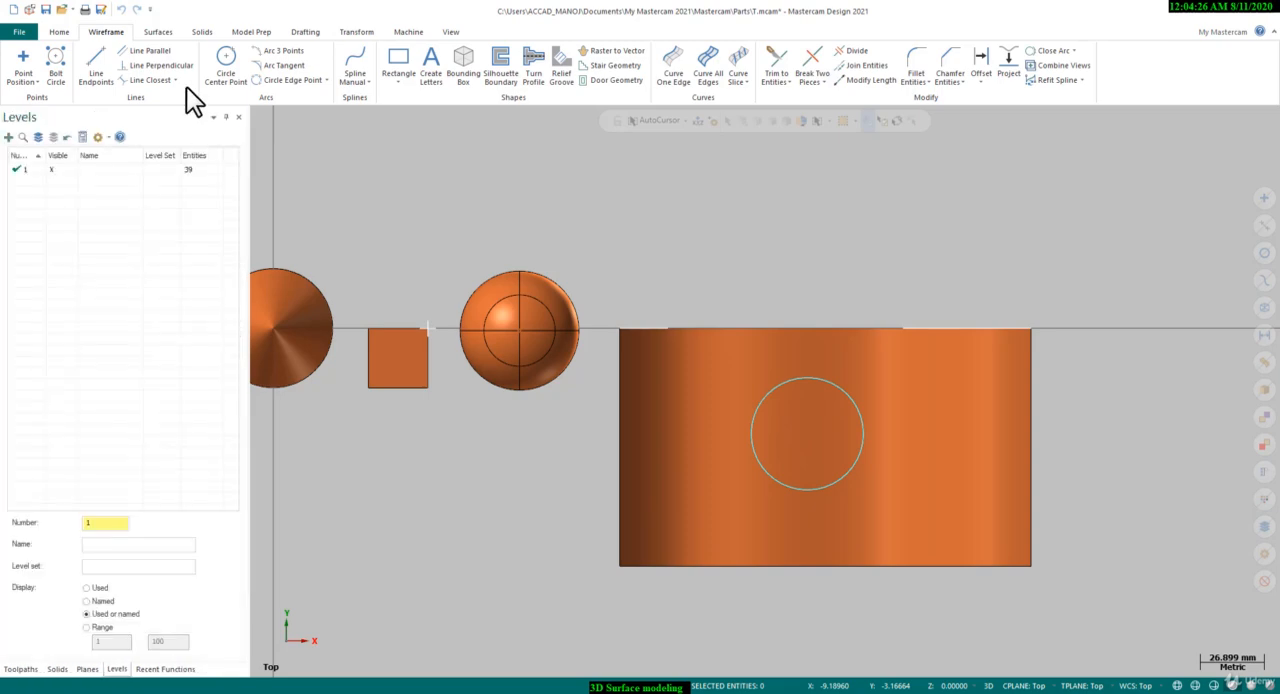
Trim the draft surface to the circle with Trim to Curves, keeping the region outside the circle
click(157, 31)
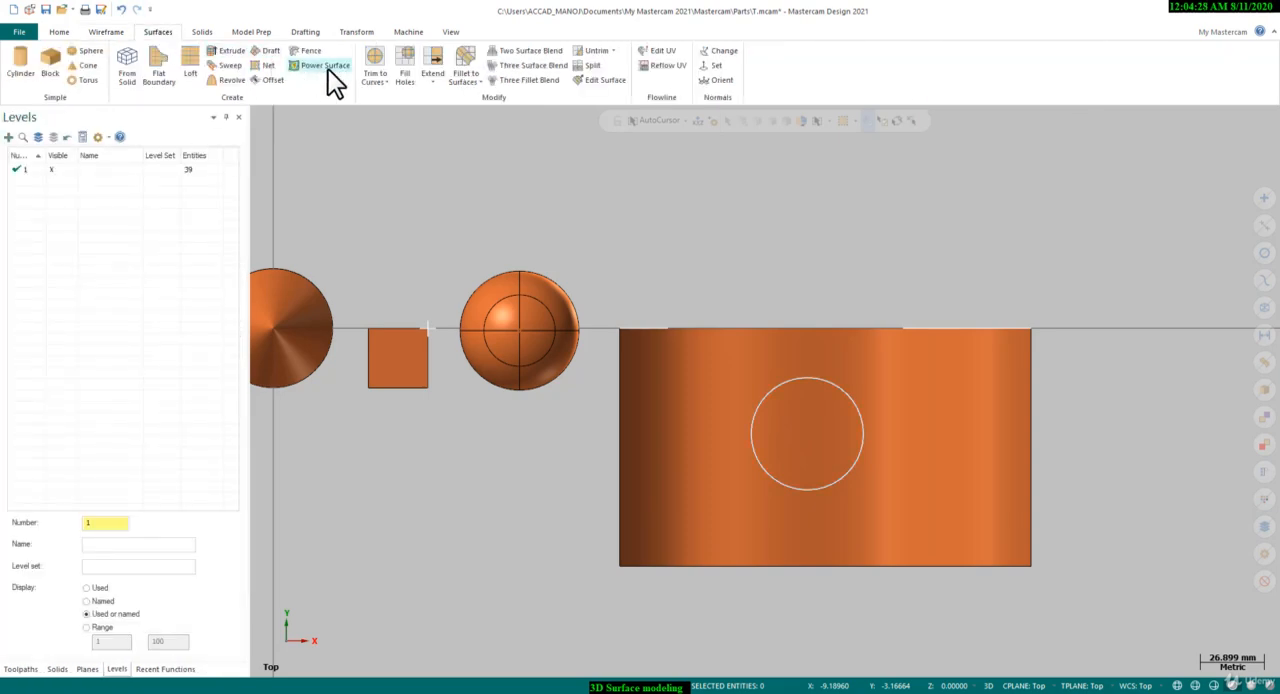
click(378, 57)
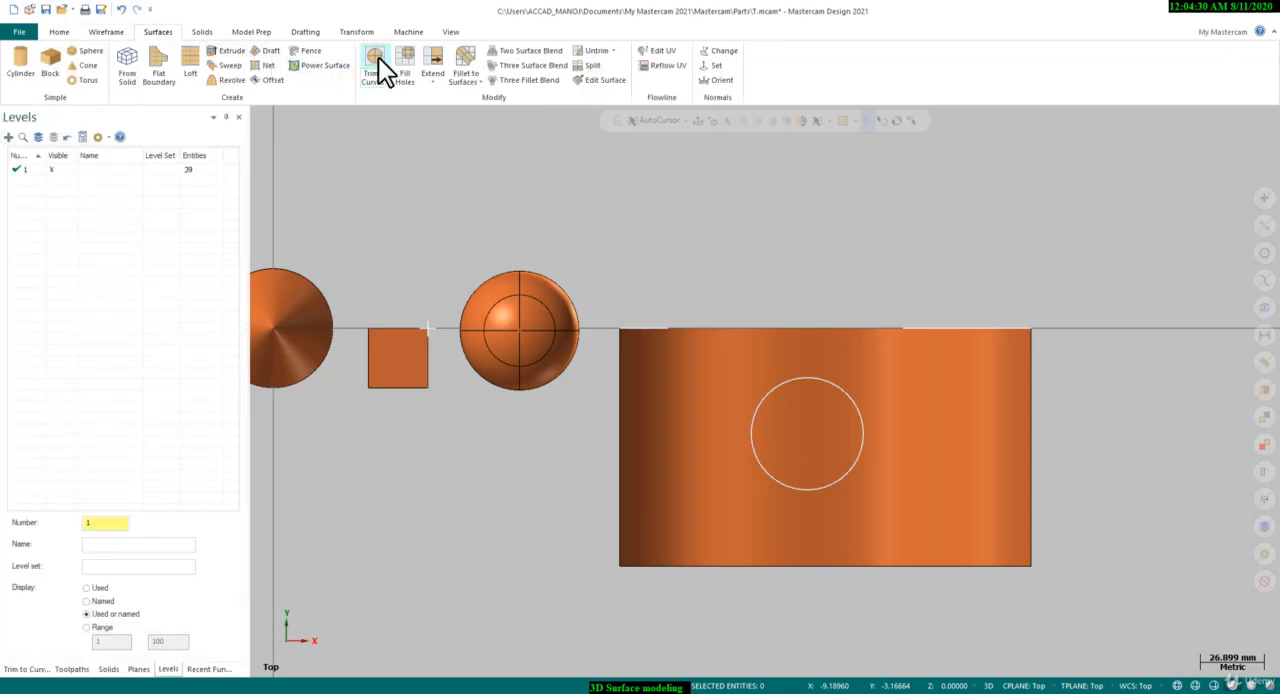
click(700, 342)
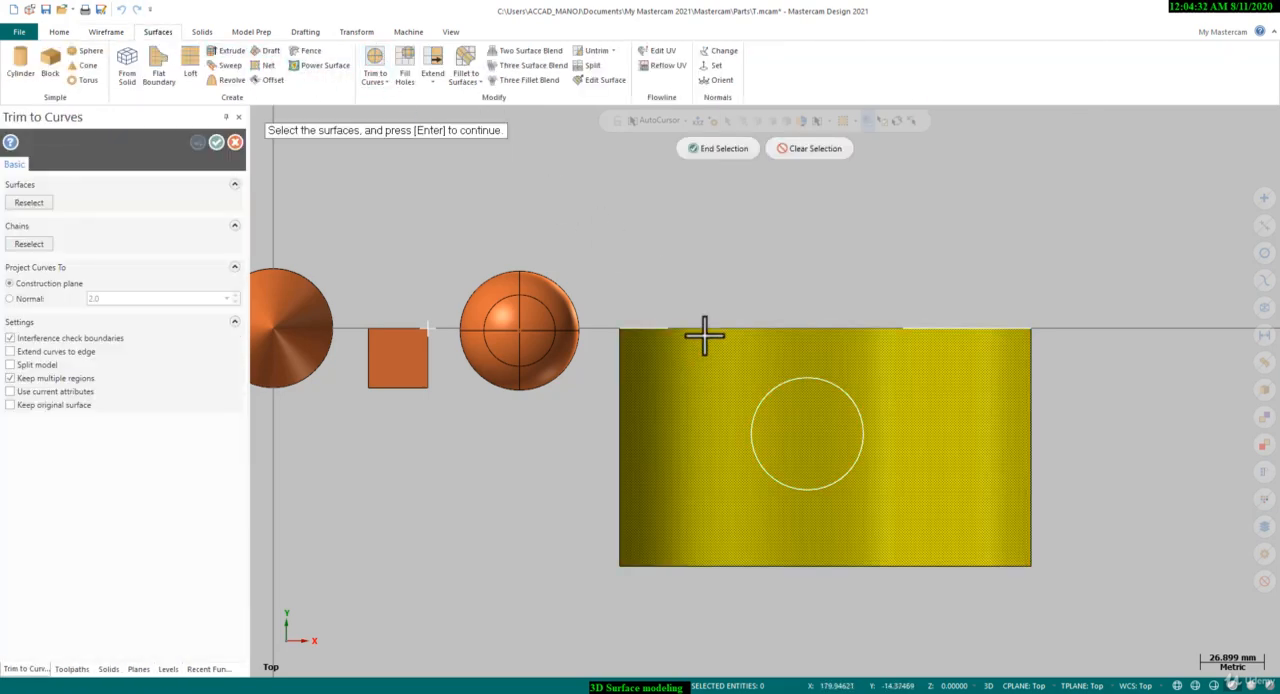
click(718, 149)
click(848, 388)
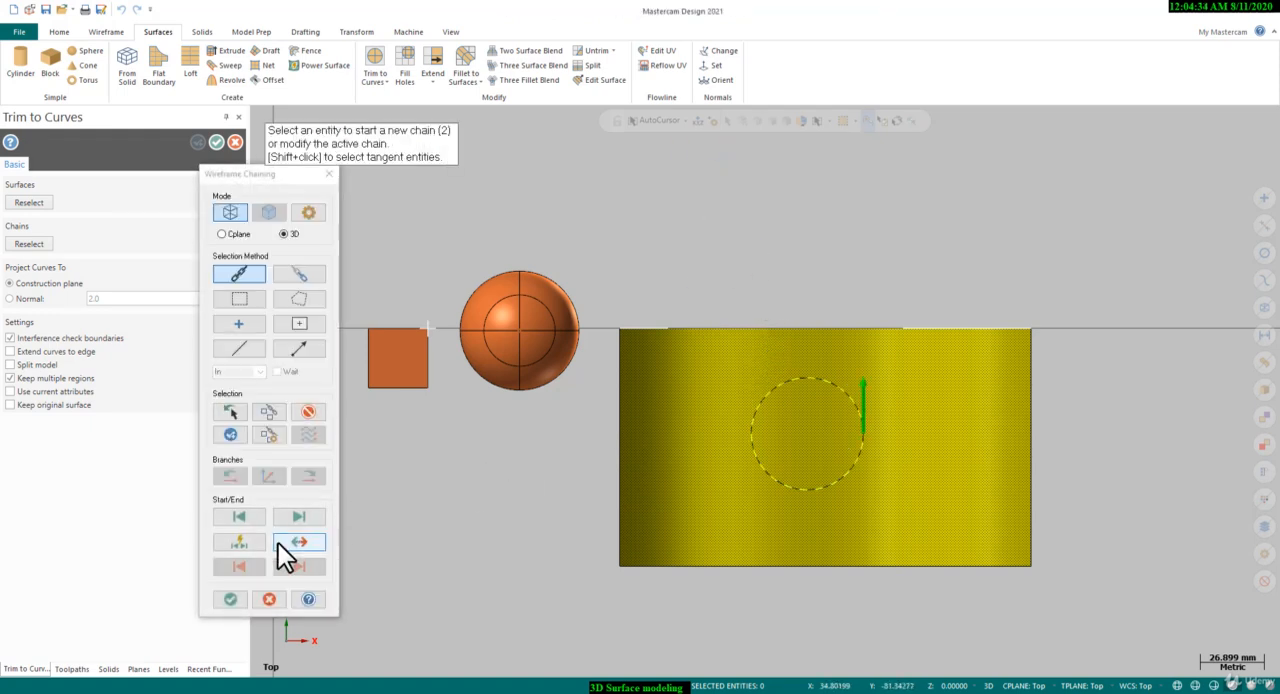
click(228, 600)
click(710, 410)
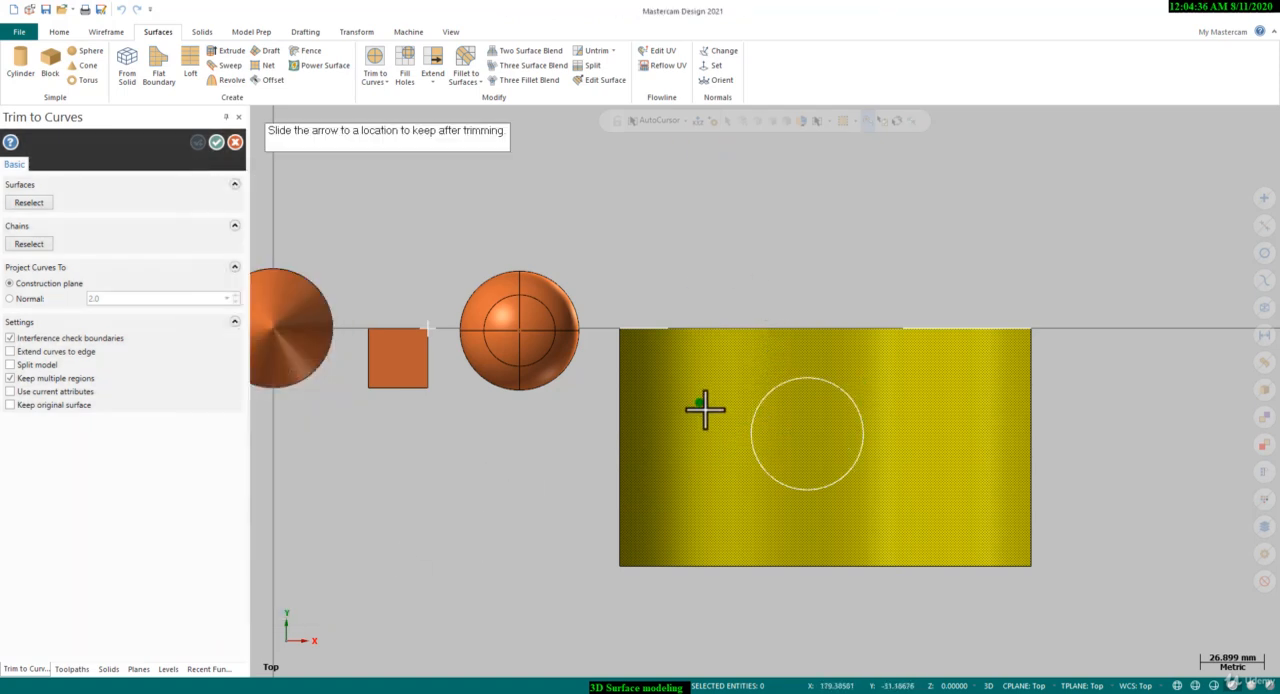
click(720, 432)
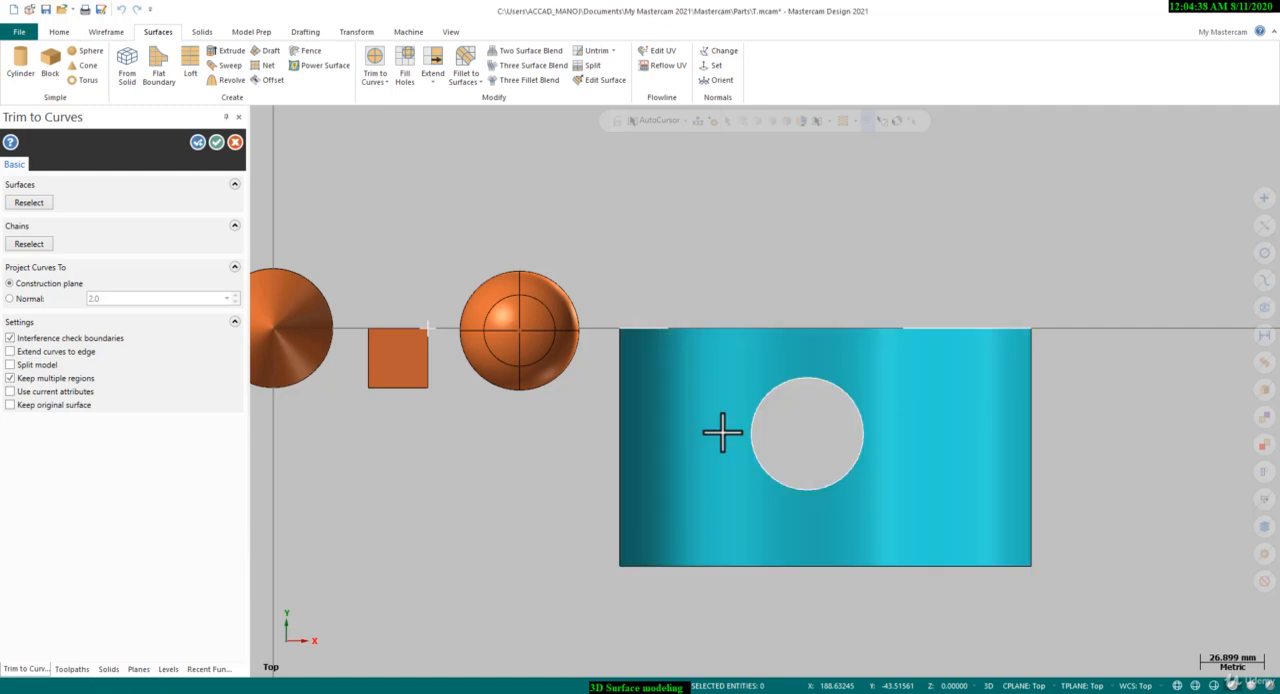
scroll(815, 440, up, 2)
middle_drag(800, 446, 737, 343)
click(222, 142)
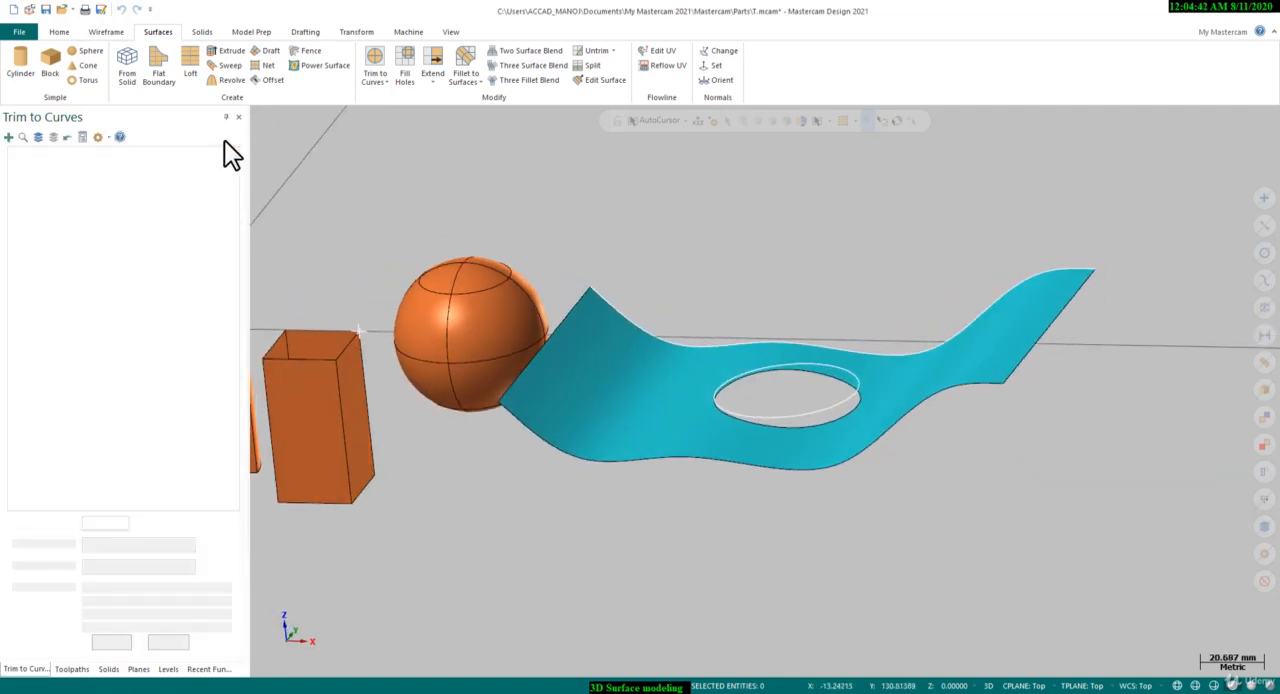
Isolate the trimmed wavy surface by hiding all other entities
scroll(729, 414, up, 1)
click(642, 390)
click(58, 32)
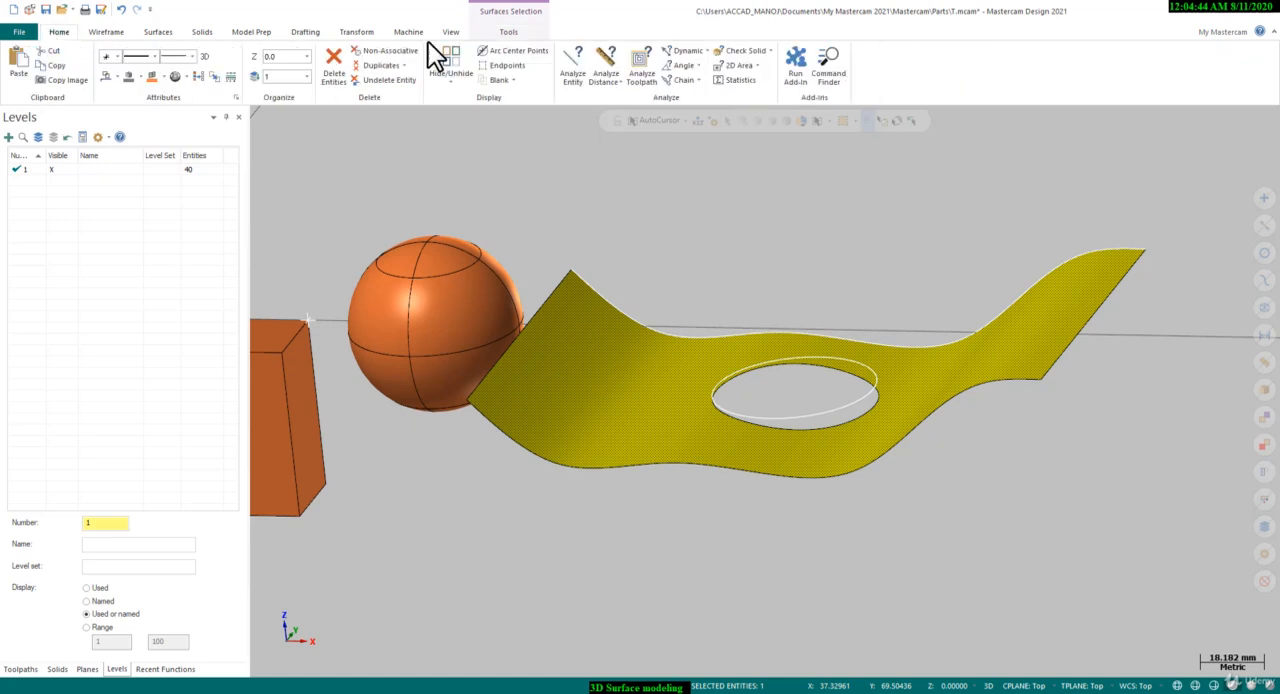
click(451, 62)
middle_drag(757, 317, 620, 360)
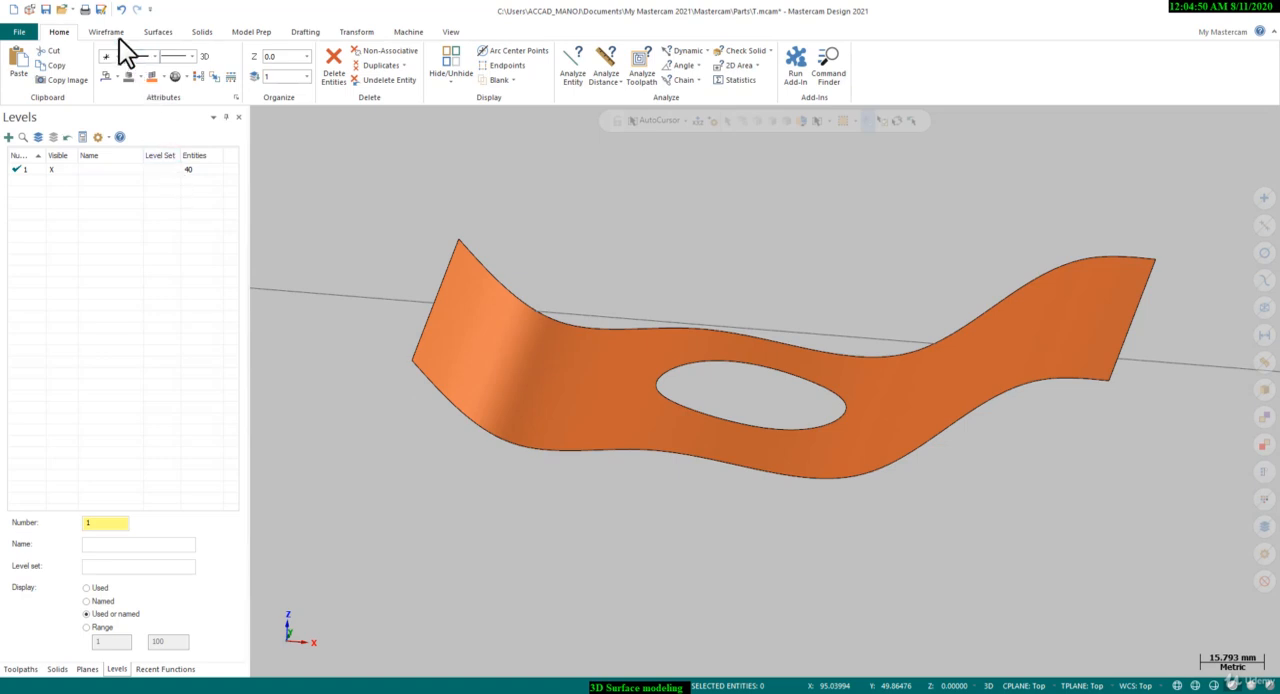
Create a Curve One Edge along the rim of the hole in the wavy surface
click(155, 32)
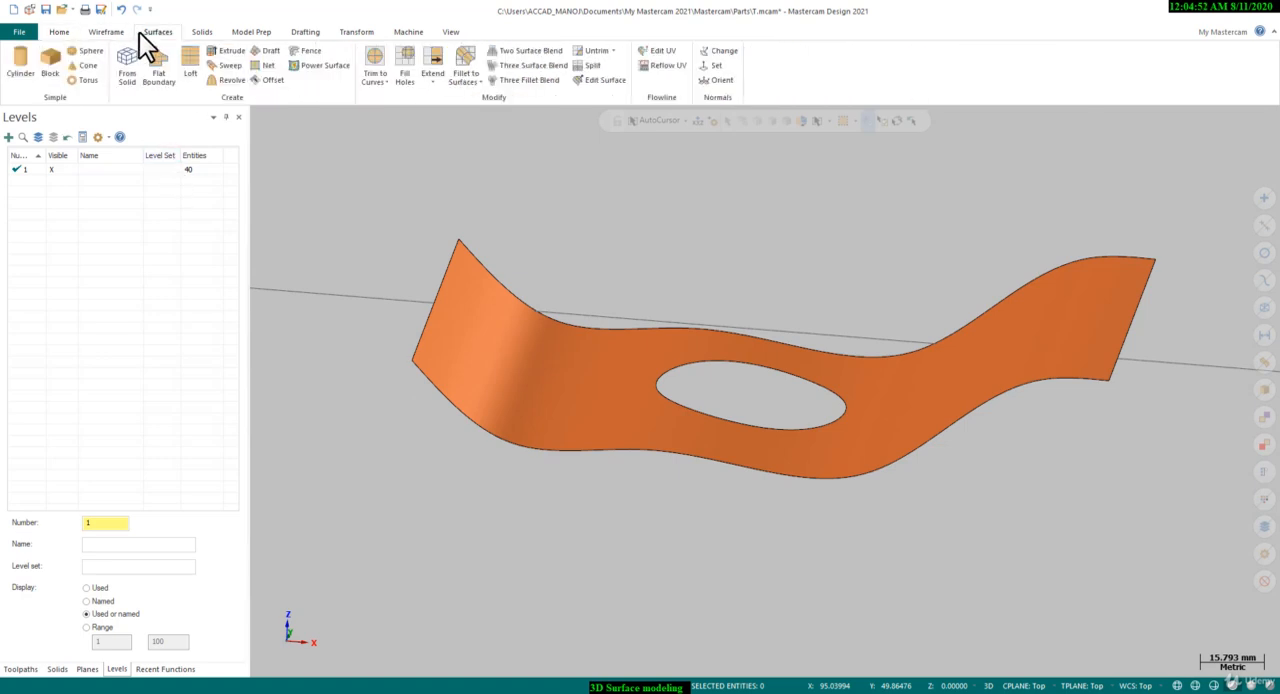
click(112, 30)
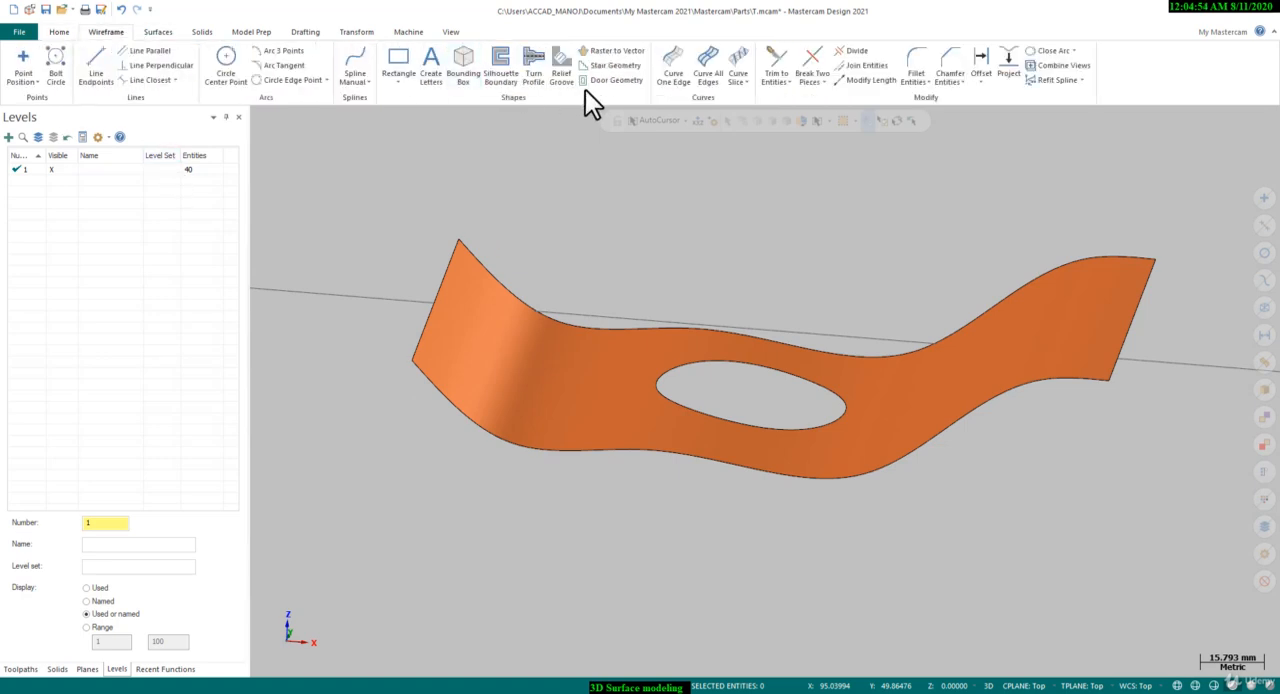
click(686, 63)
click(676, 370)
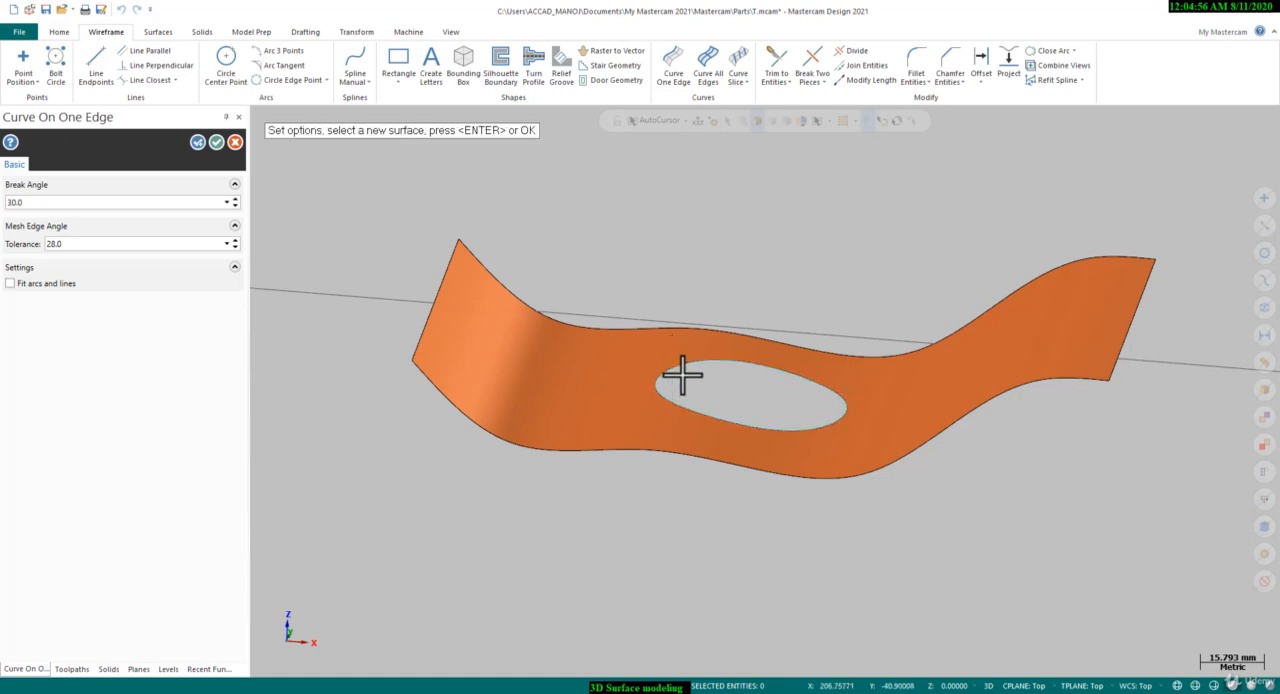
click(216, 142)
middle_drag(720, 380, 691, 383)
Fill the hole in the wavy surface with a Power Surface built from the rim curve
click(162, 31)
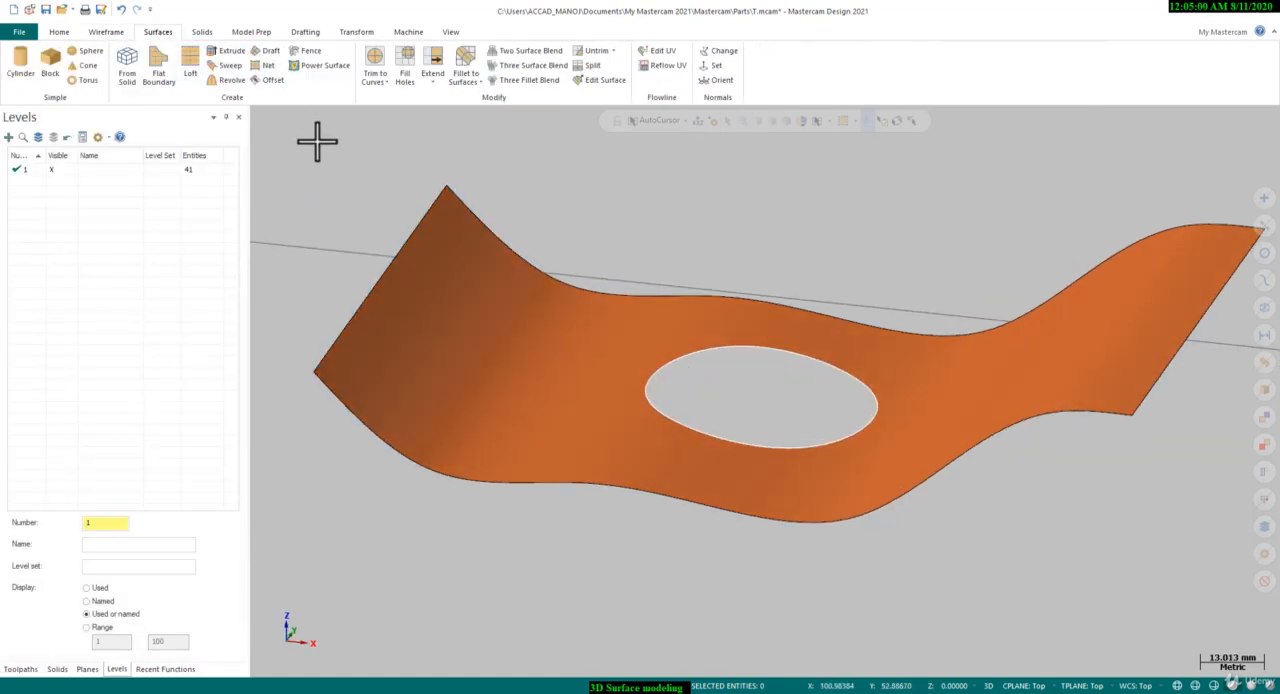
click(302, 70)
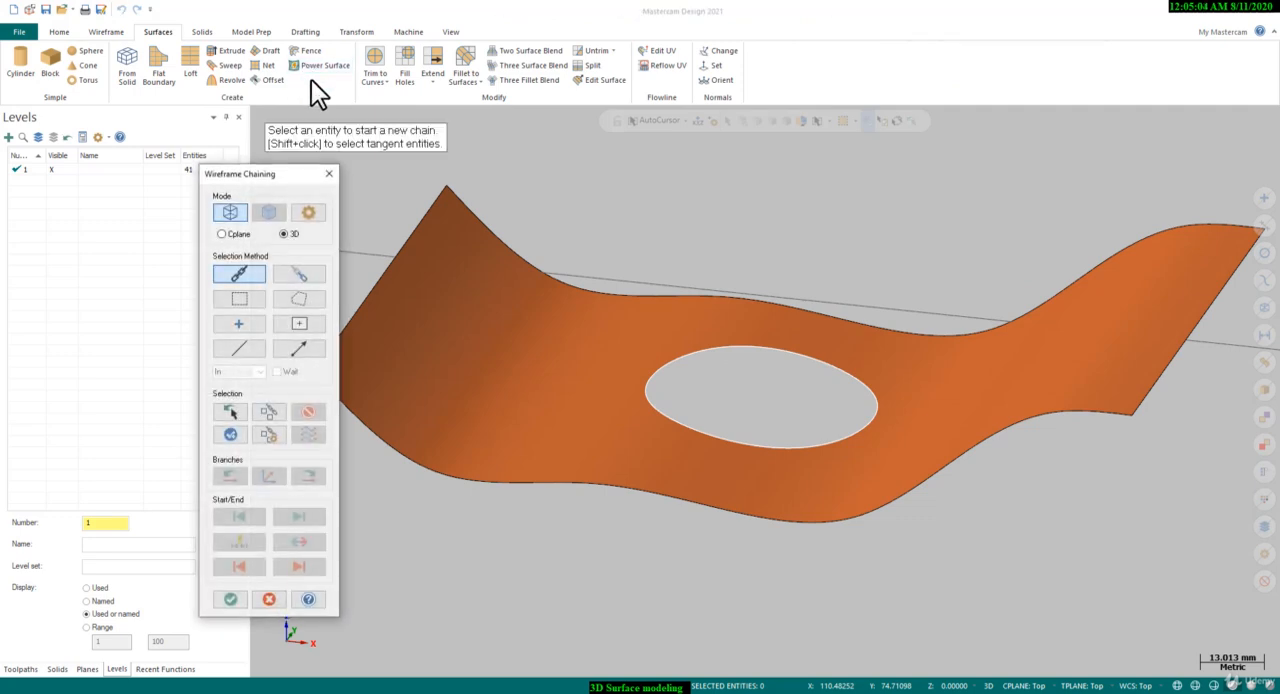
click(686, 350)
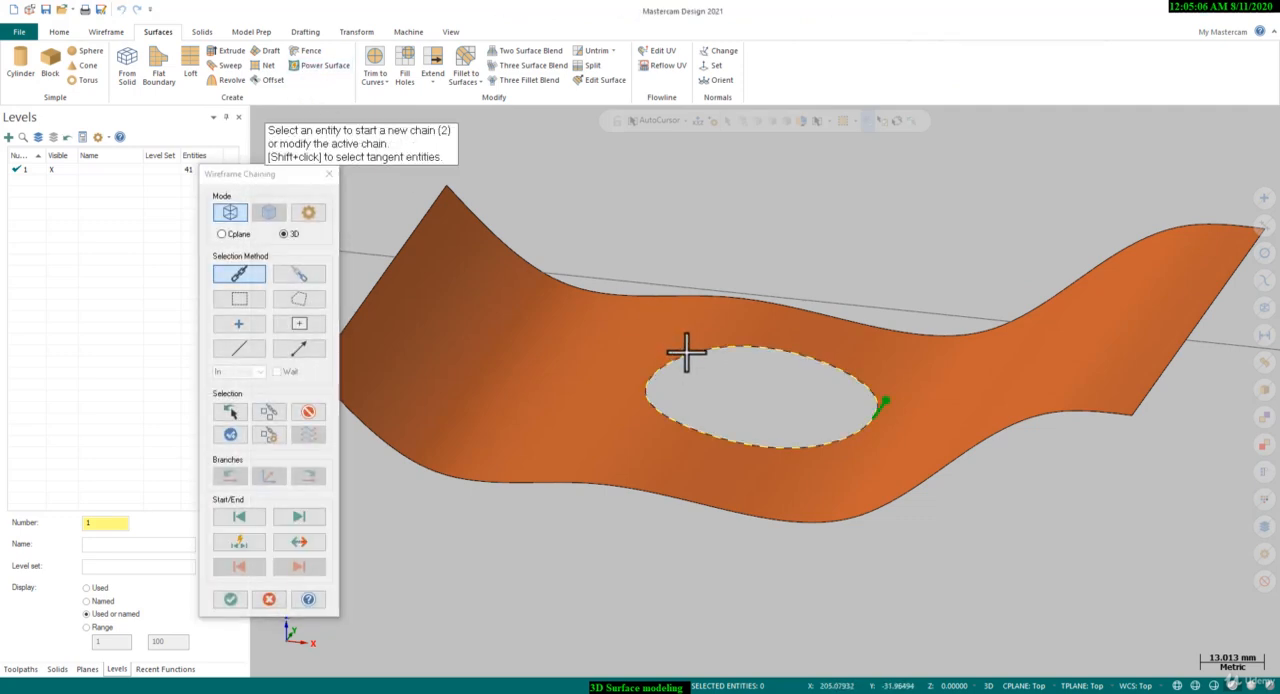
click(229, 599)
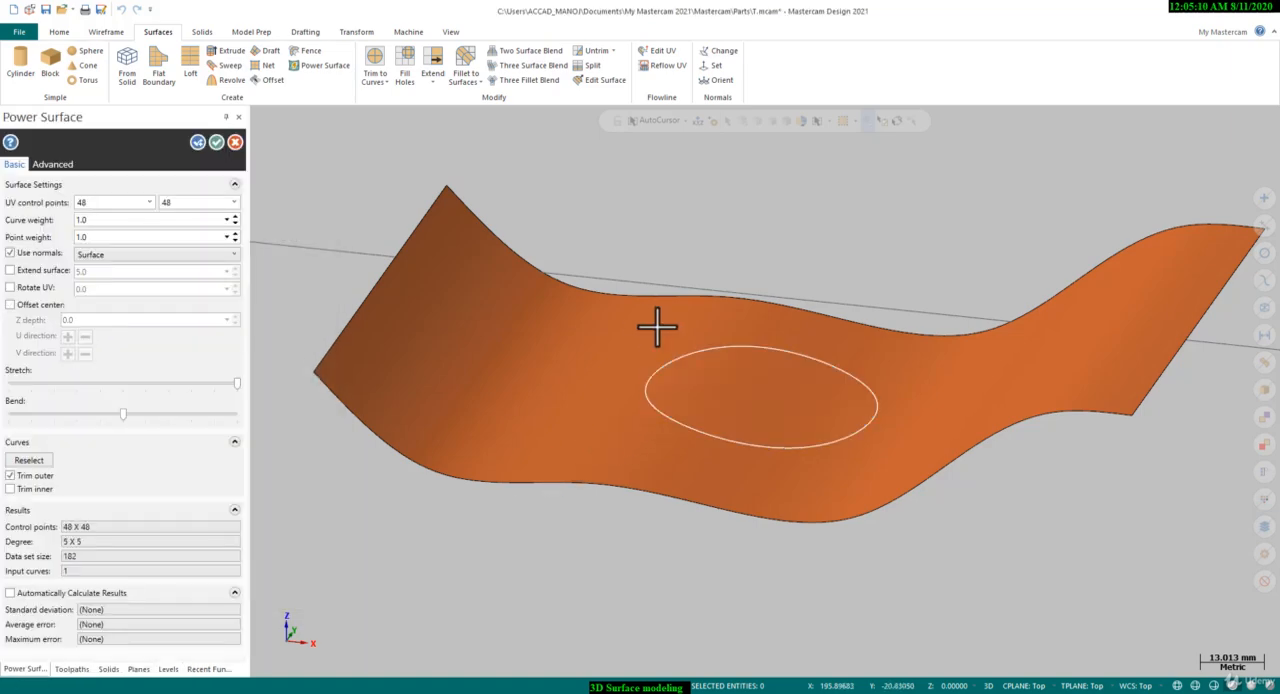
mouse_move(679, 347)
middle_down()
mouse_move(680, 297)
mouse_move(723, 286)
mouse_move(629, 297)
mouse_move(617, 334)
mouse_move(706, 274)
mouse_move(691, 417)
mouse_move(701, 322)
mouse_move(720, 283)
mouse_move(737, 366)
mouse_move(707, 311)
middle_up()
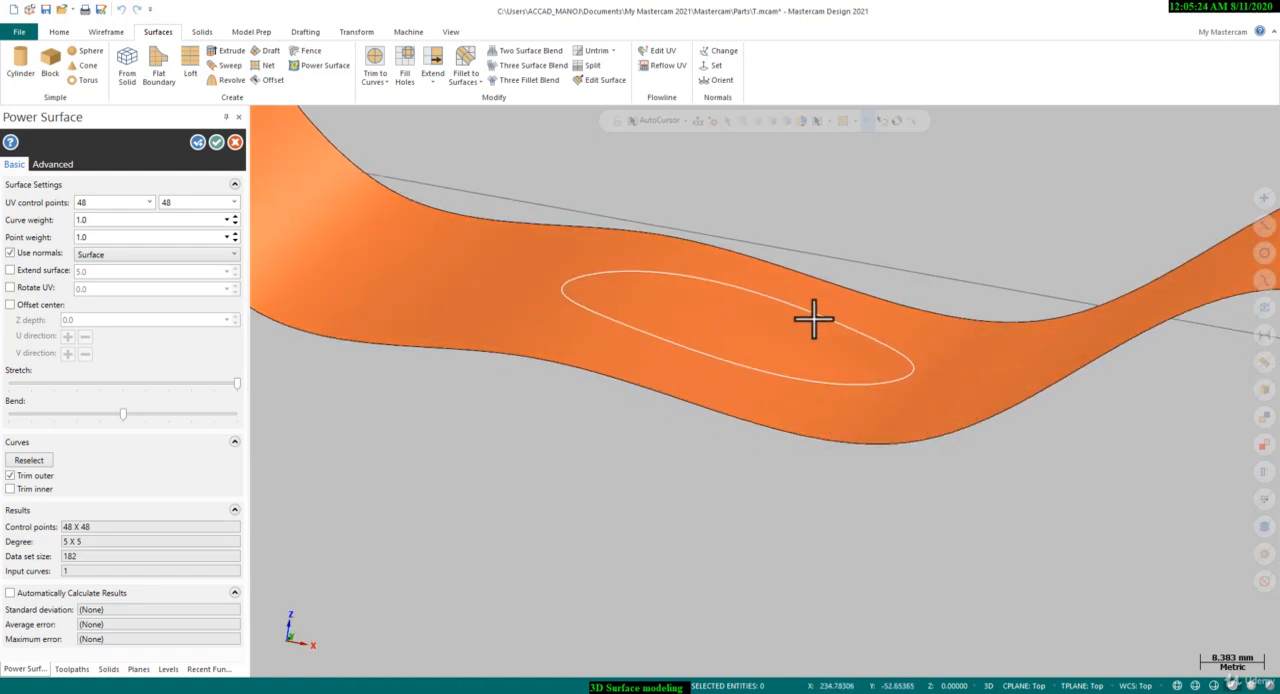
scroll(812, 321, up, 1)
click(217, 142)
Examine the filled wavy surface from several angles, including the Top and Isometric views
middle_drag(680, 294, 736, 361)
scroll(736, 379, down, 5)
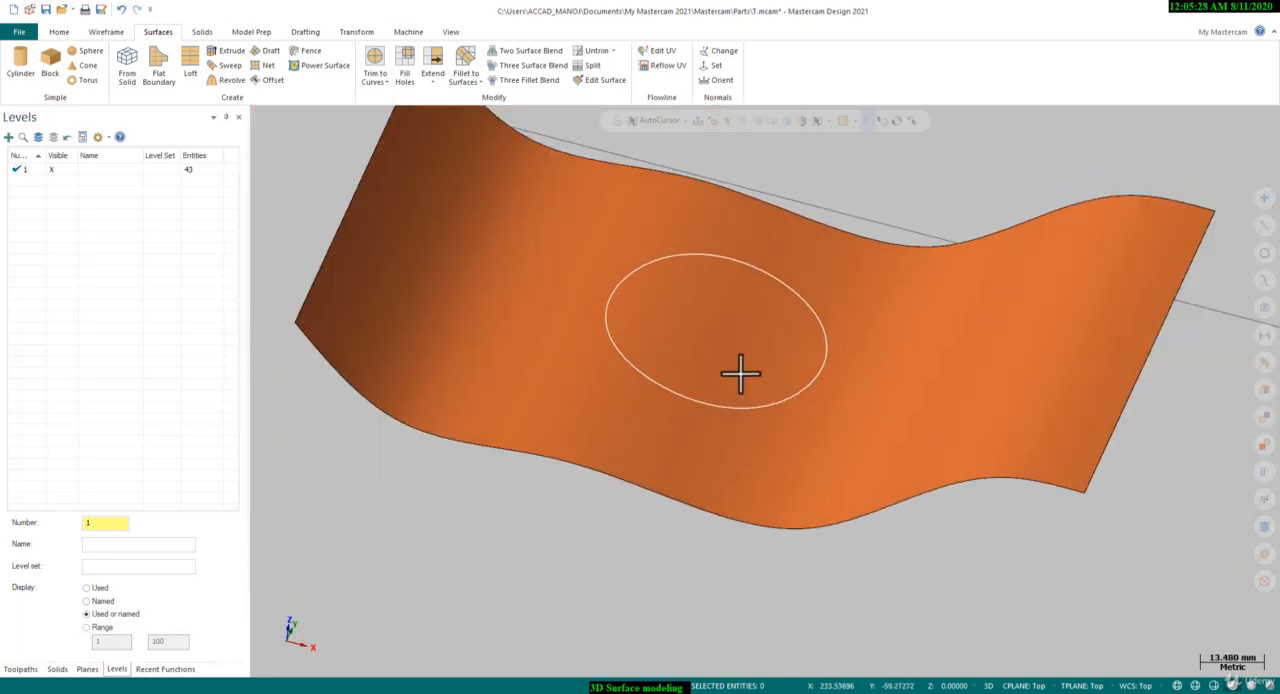
scroll(782, 260, up, 2)
middle_drag(781, 248, 777, 217)
right_click(797, 278)
click(799, 290)
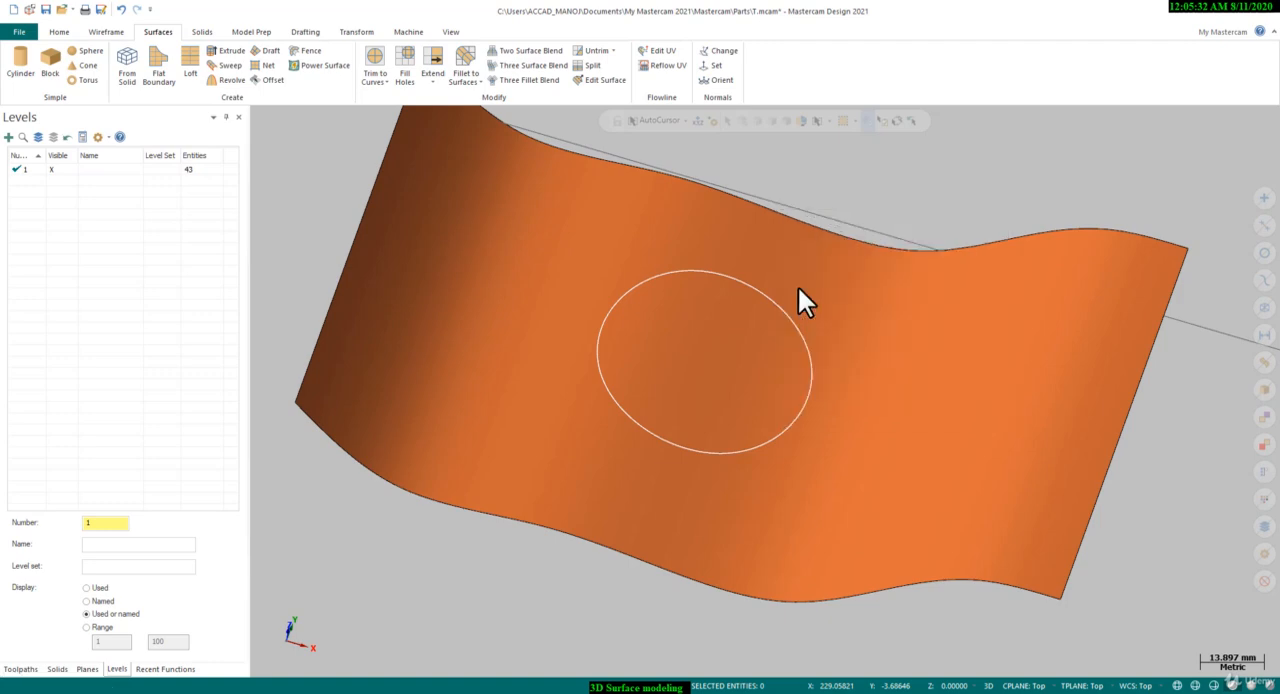
scroll(756, 304, up, 1)
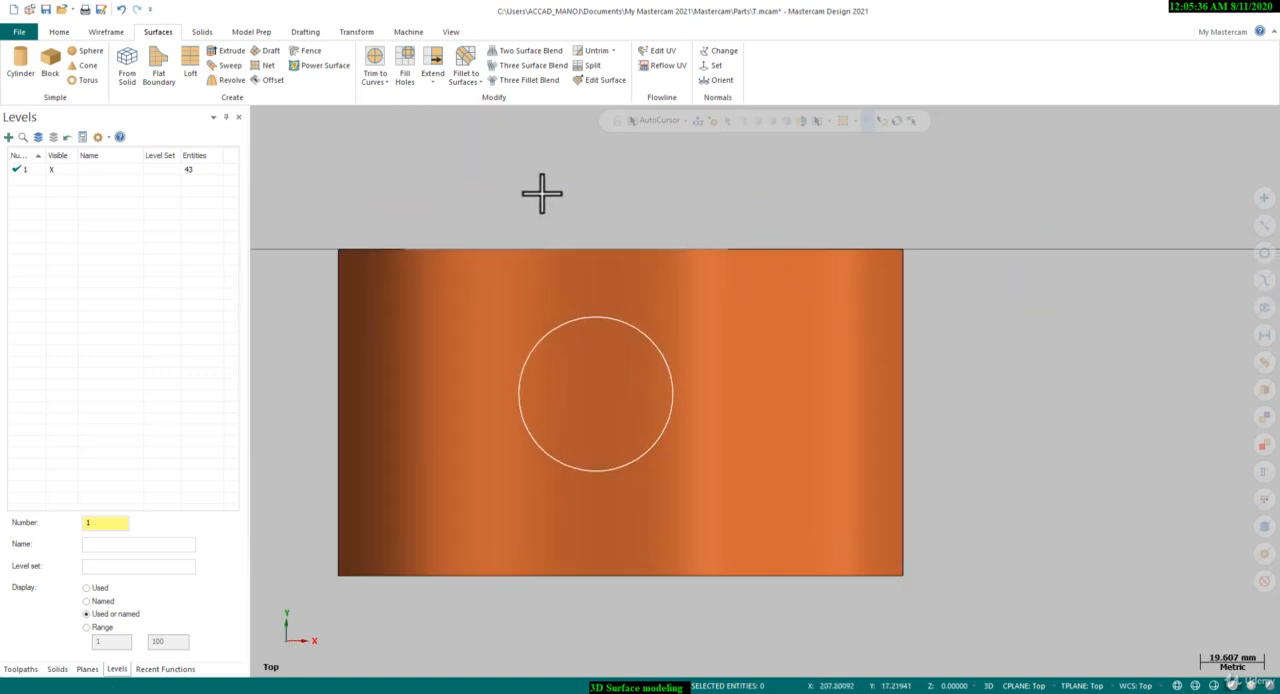
scroll(960, 358, down, 1)
mouse_move(731, 423)
middle_down()
mouse_move(766, 349)
mouse_move(737, 340)
mouse_move(688, 230)
middle_up()
right_click(688, 230)
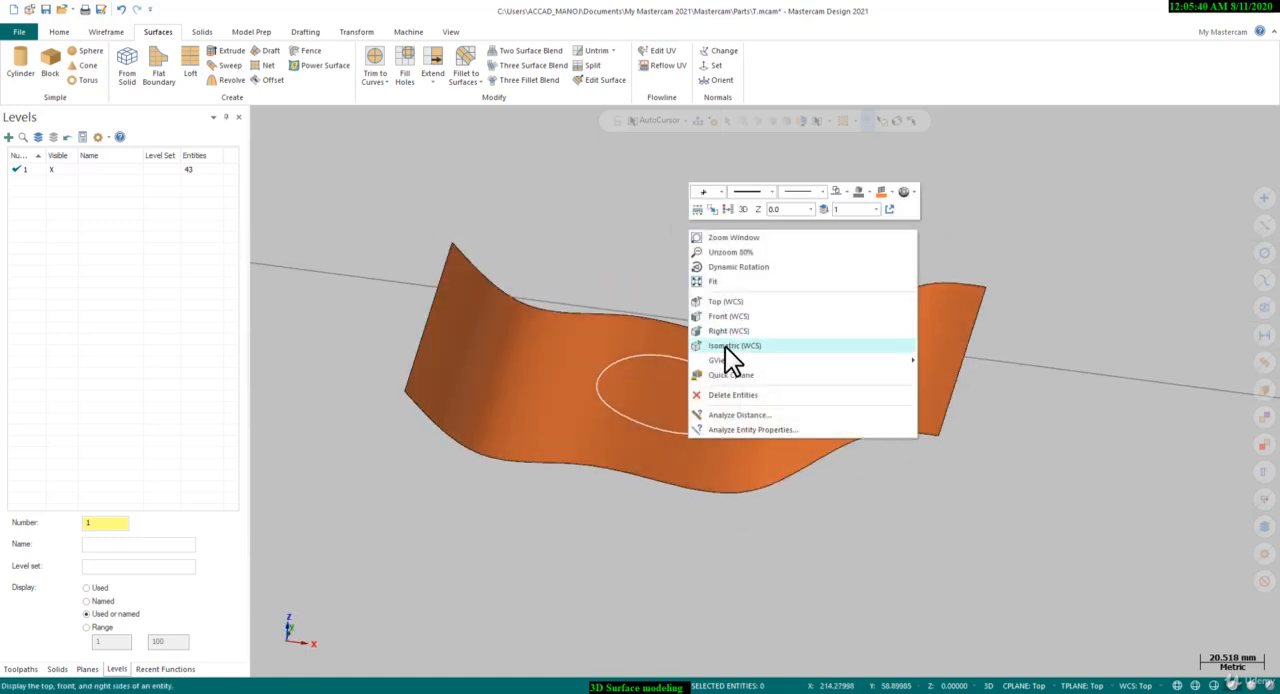
click(725, 346)
scroll(434, 190, down, 12)
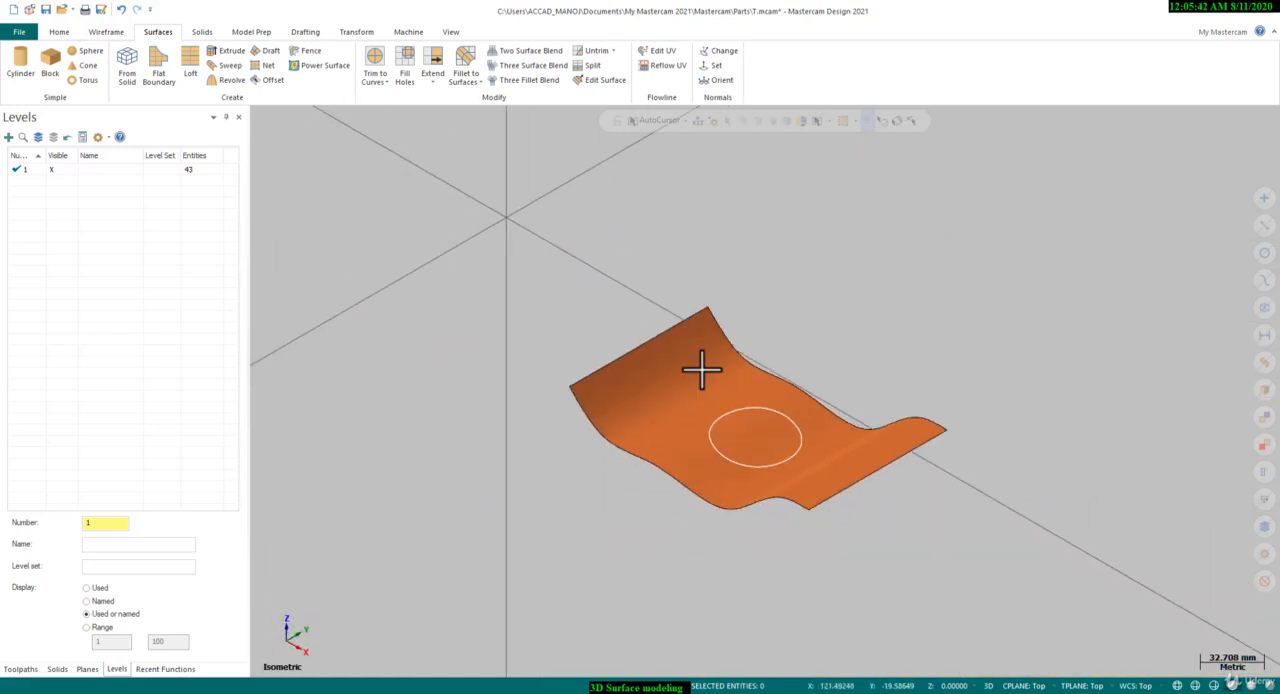
scroll(745, 410, up, 8)
scroll(446, 257, down, 5)
scroll(708, 305, up, 4)
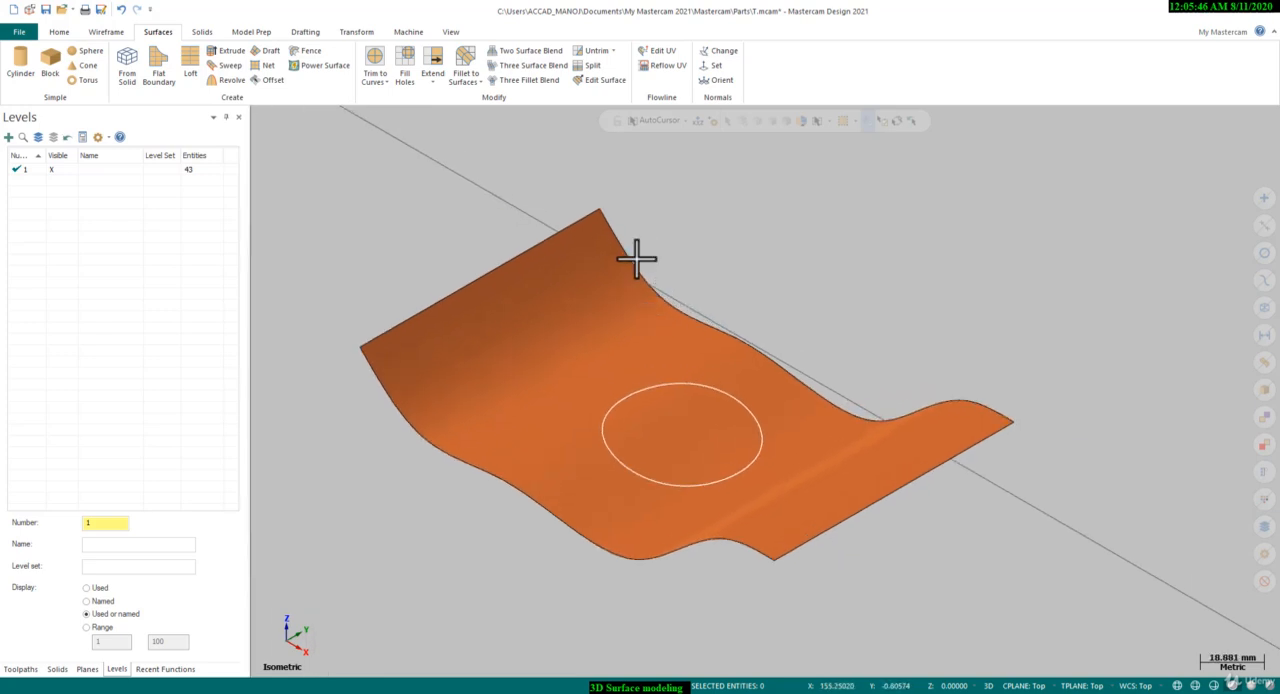
Extend the wavy surface by a distance of 50 mm at its two curved edges
click(432, 57)
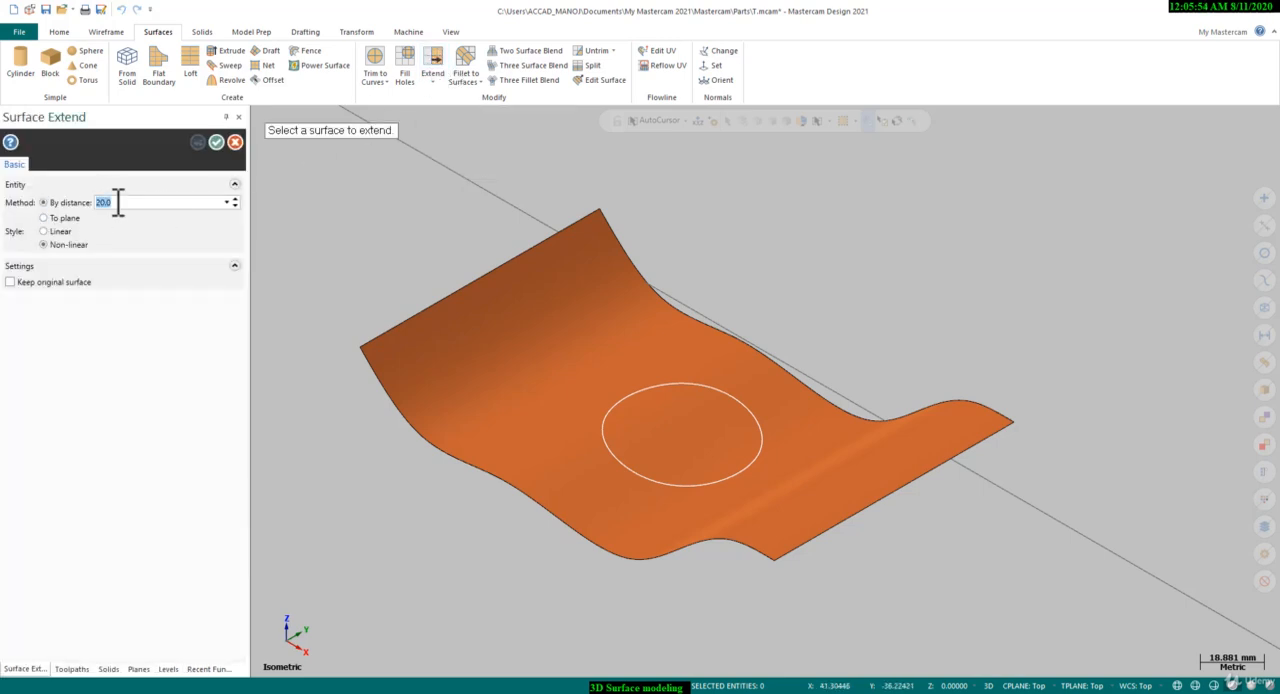
key(BackSpace)
text(50.0)
click(585, 283)
click(431, 431)
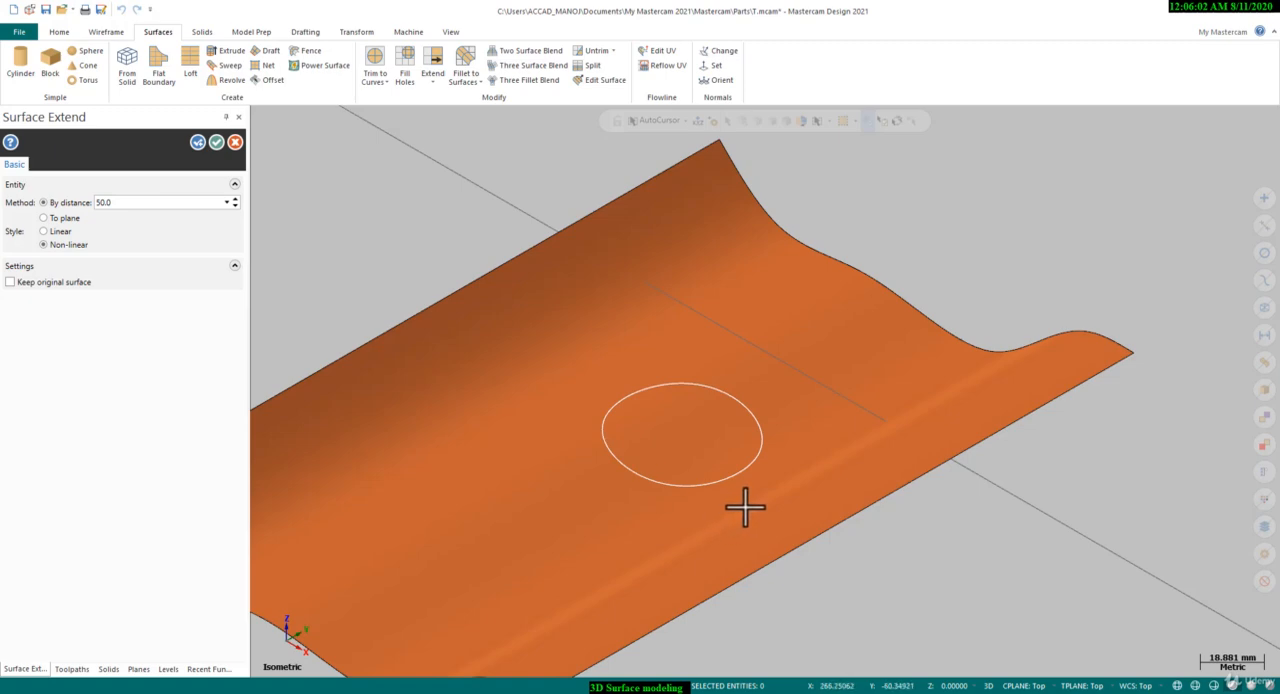
Extend the wavy surface's two straight end edges by 50 mm as well and finish Surface Extend
click(744, 508)
click(791, 549)
click(497, 315)
click(475, 280)
scroll(729, 337, down, 4)
middle_drag(749, 334, 726, 366)
scroll(727, 366, up, 1)
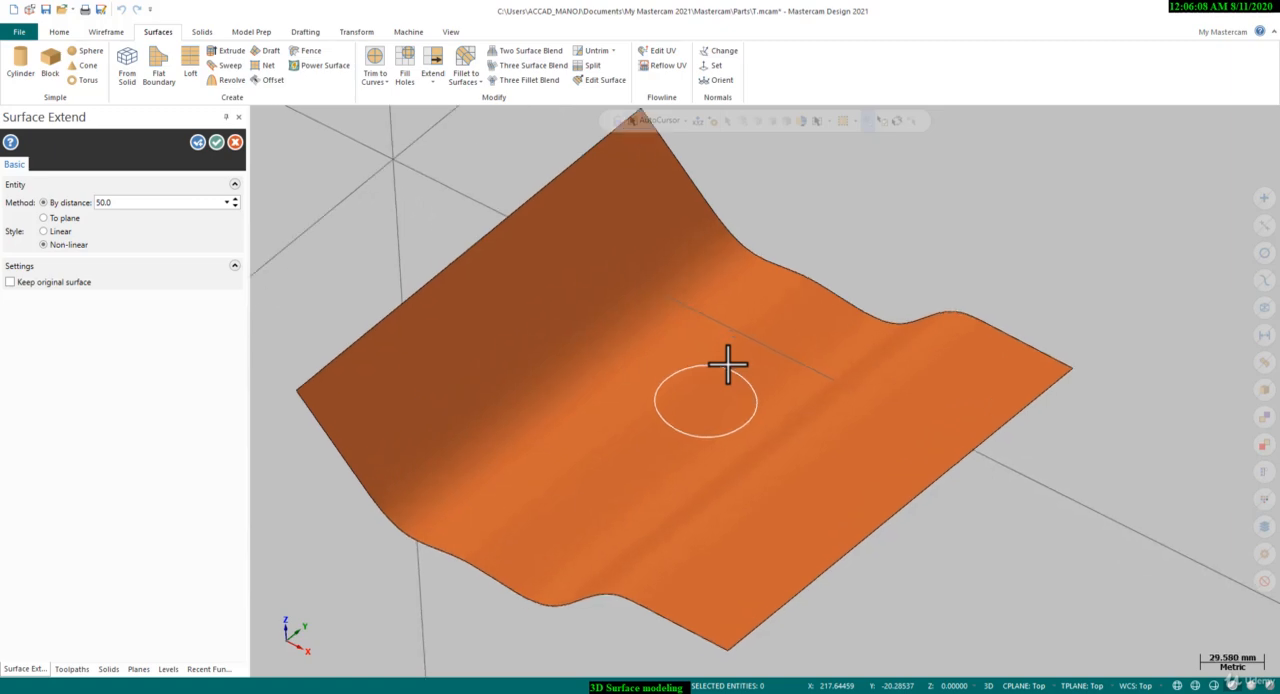
click(216, 142)
Examine the extended wavy surface in the Top and Isometric views
right_click(423, 186)
click(464, 258)
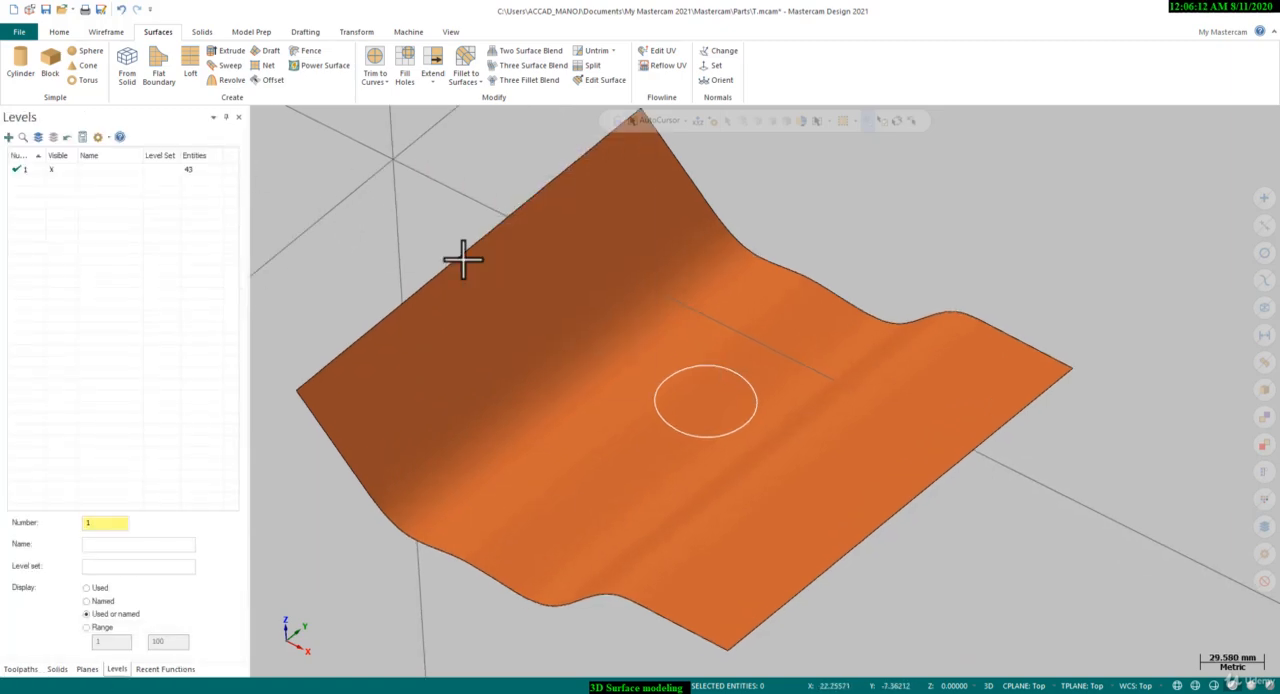
scroll(784, 350, down, 1)
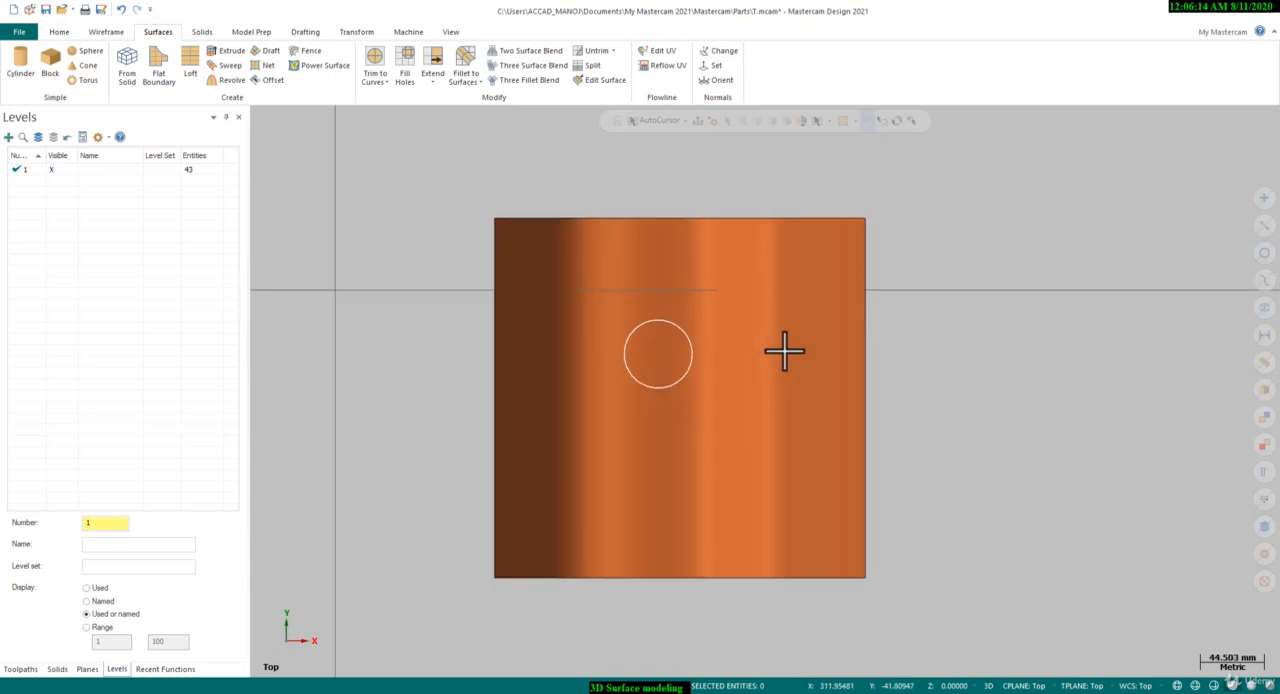
scroll(757, 408, up, 1)
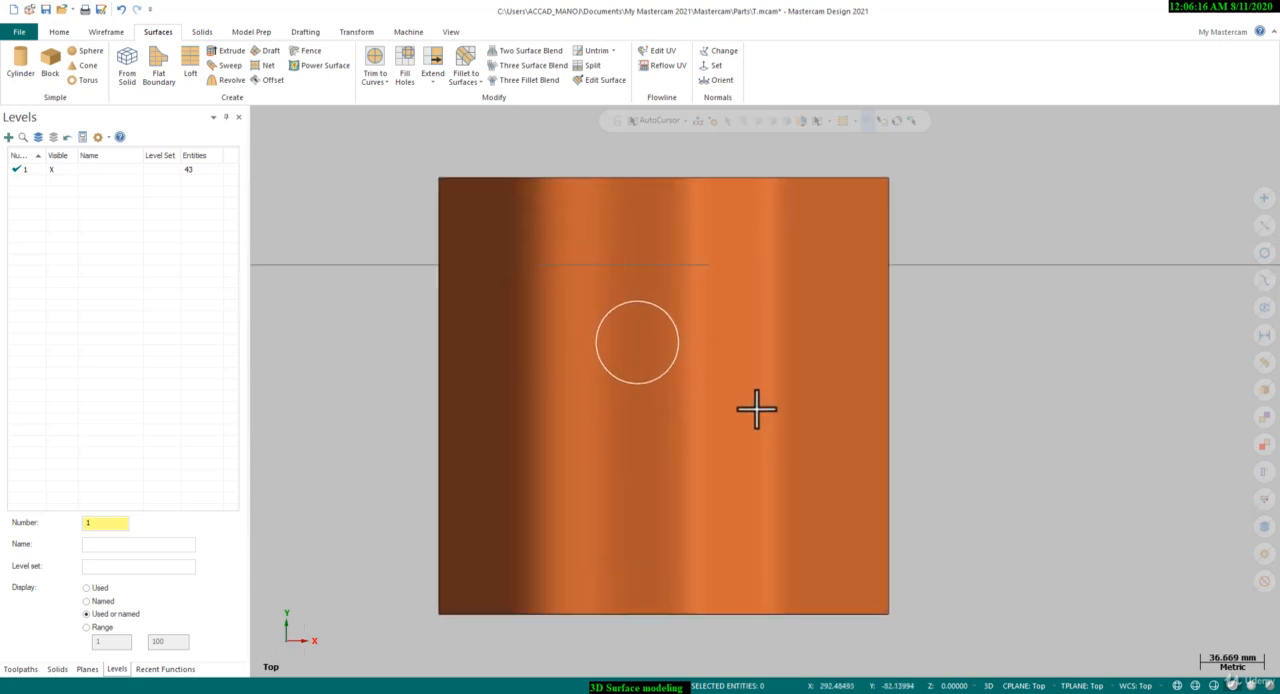
scroll(731, 413, up, 1)
middle_drag(728, 411, 700, 308)
right_click(711, 282)
click(751, 396)
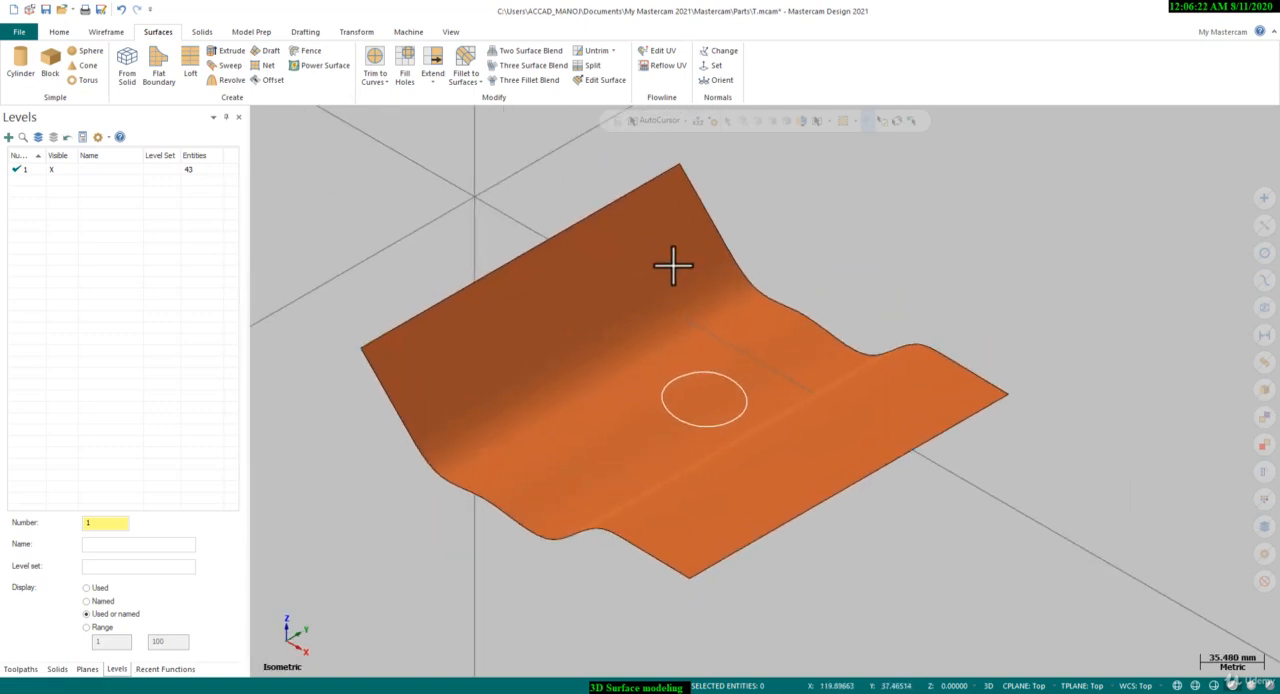
right_click(841, 284)
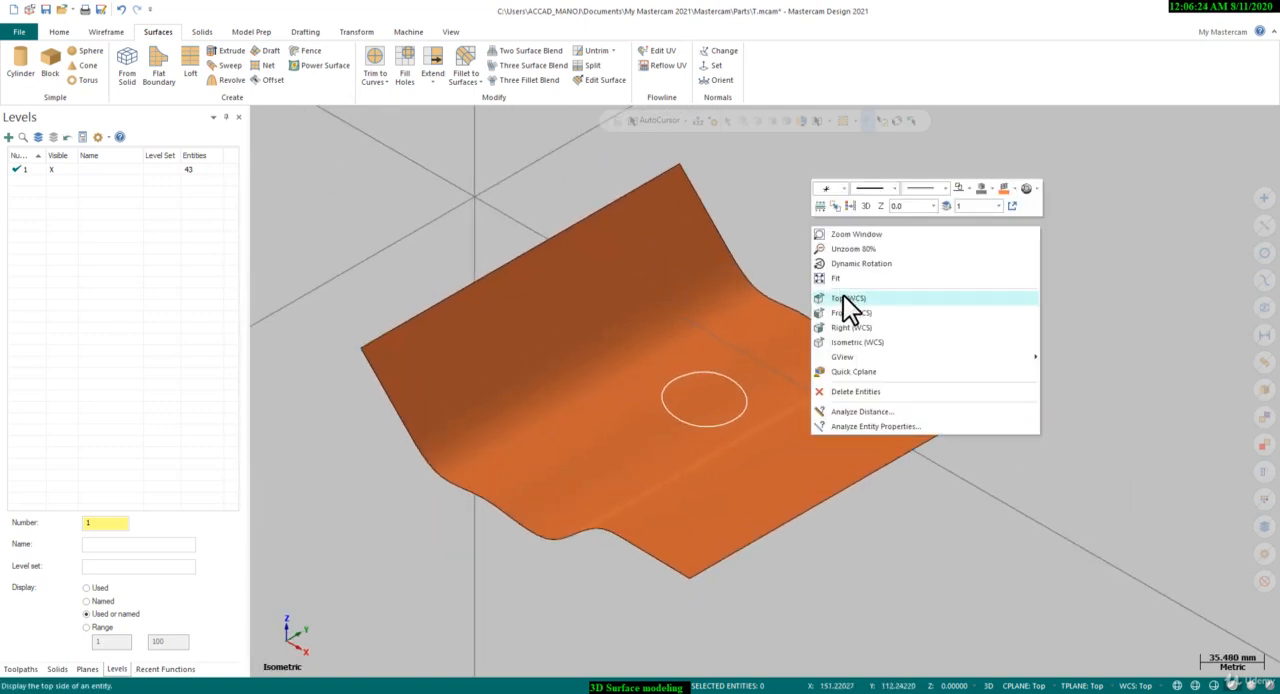
click(843, 295)
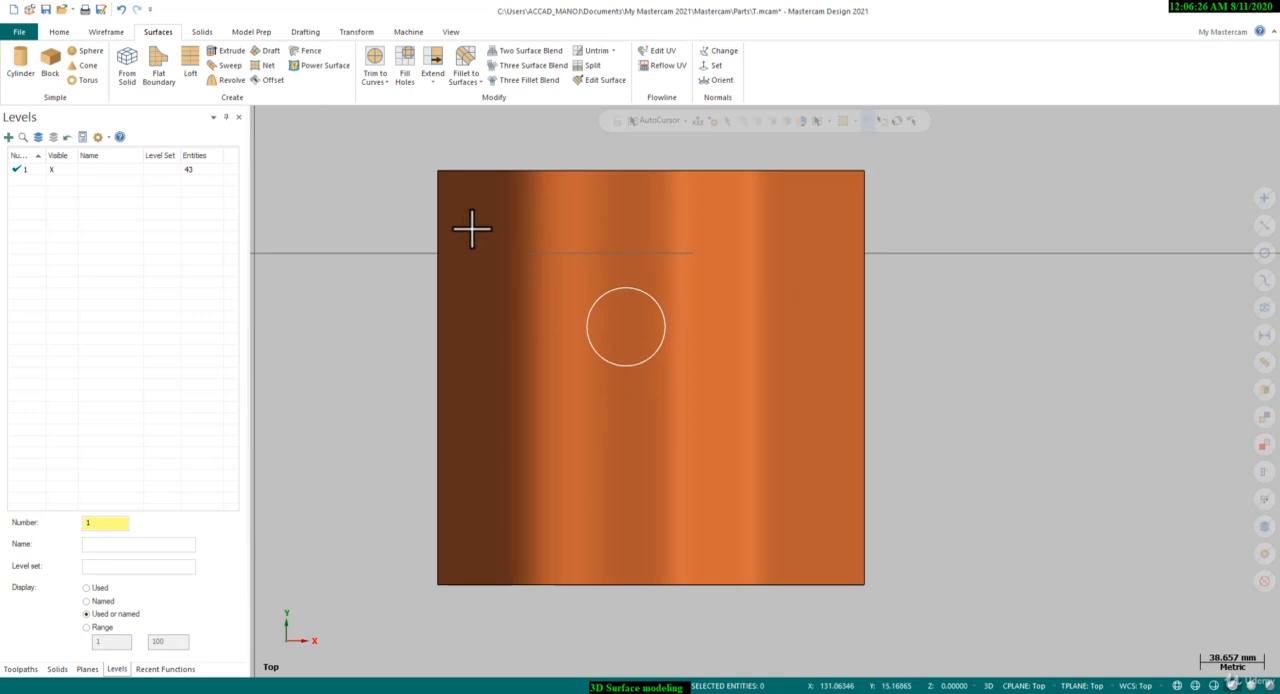
Draw a center-point circle at the origin, beside the wavy surface
scroll(980, 409, down, 1)
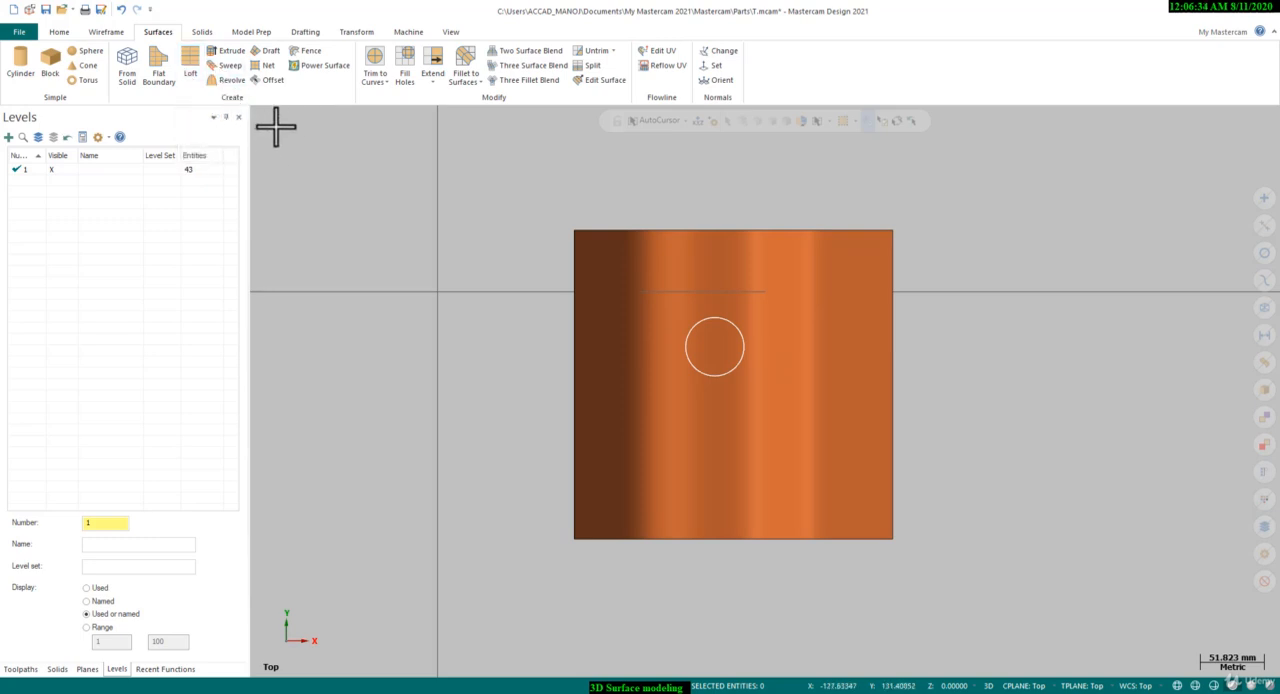
scroll(866, 404, down, 2)
click(106, 32)
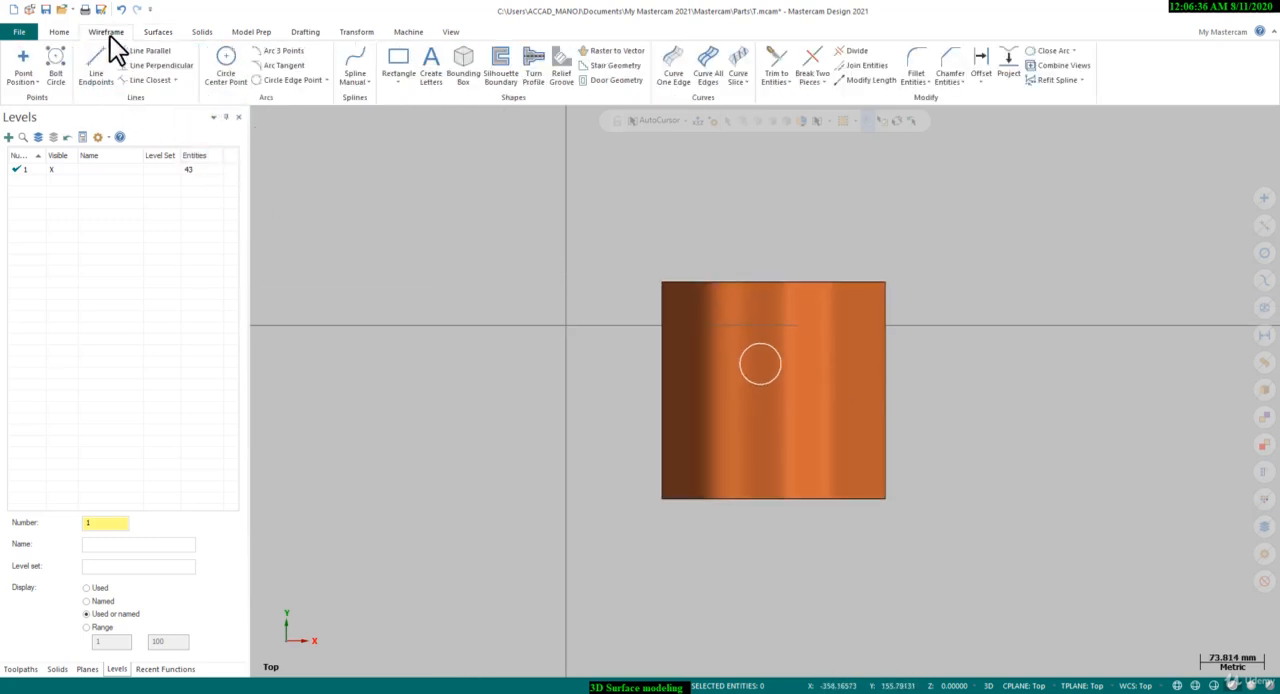
click(229, 62)
click(566, 323)
click(537, 363)
click(217, 143)
scroll(593, 313, up, 3)
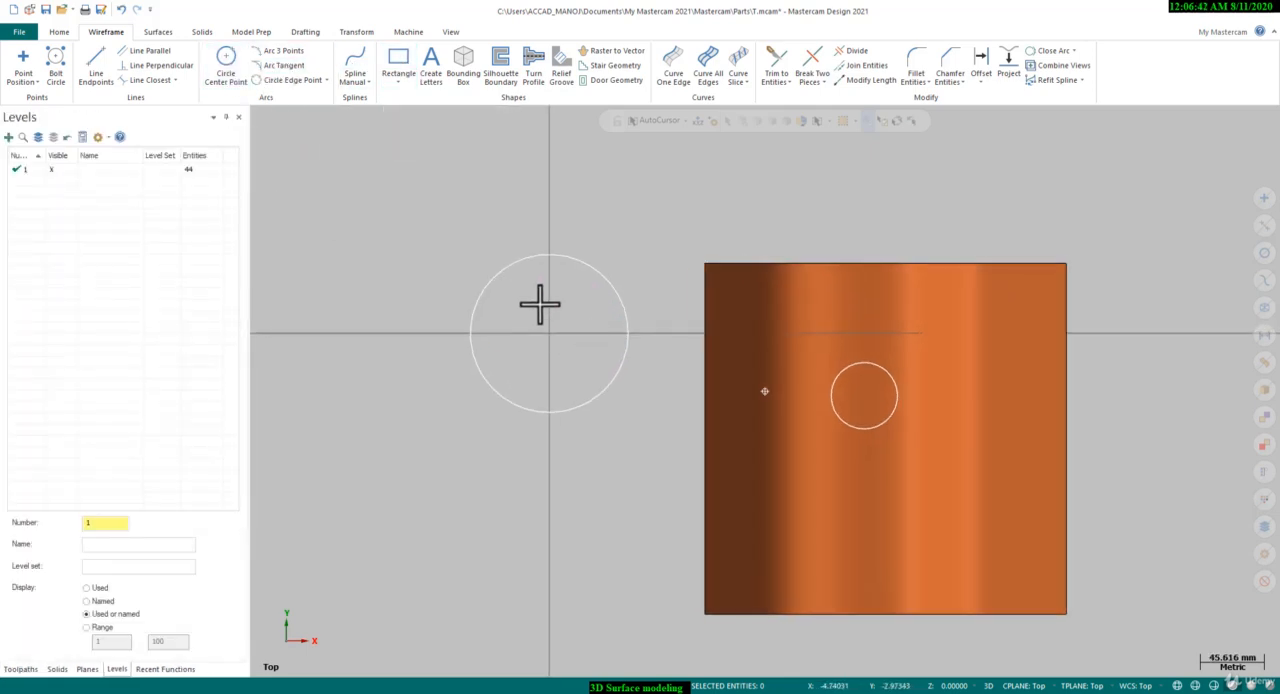
Extrude the circle at the origin as a surface with a height of 50 mm
middle_drag(540, 307, 477, 267)
click(162, 33)
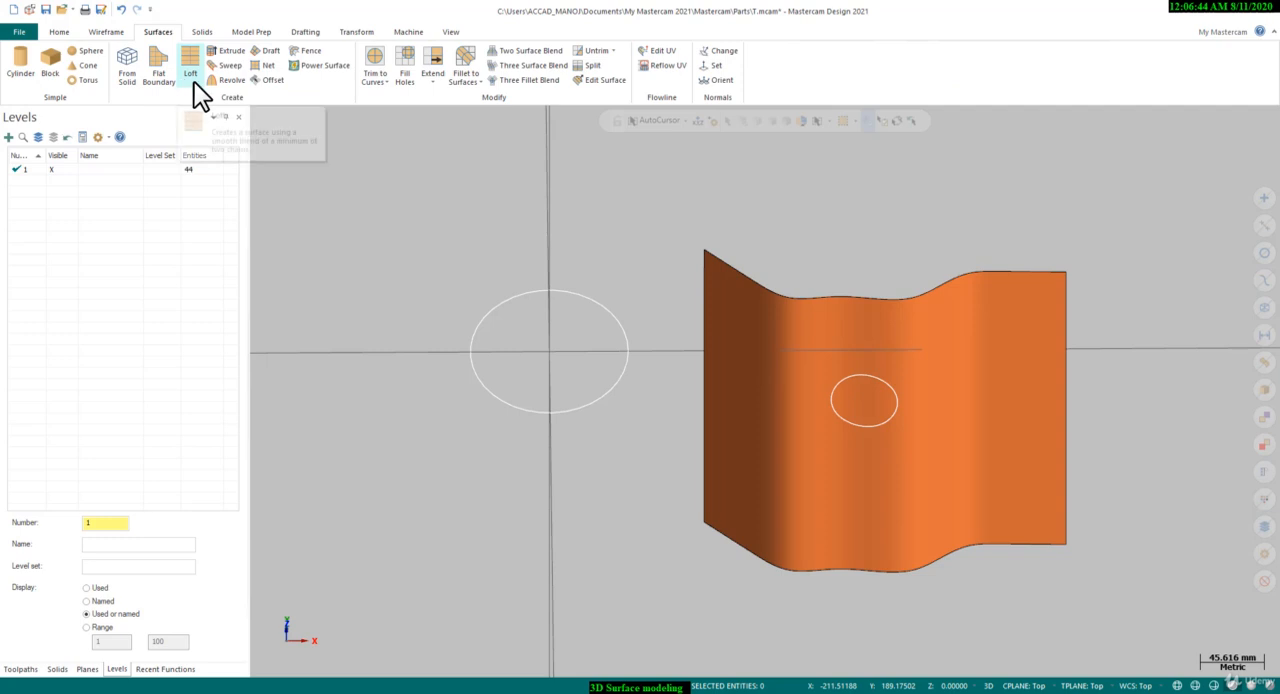
click(230, 51)
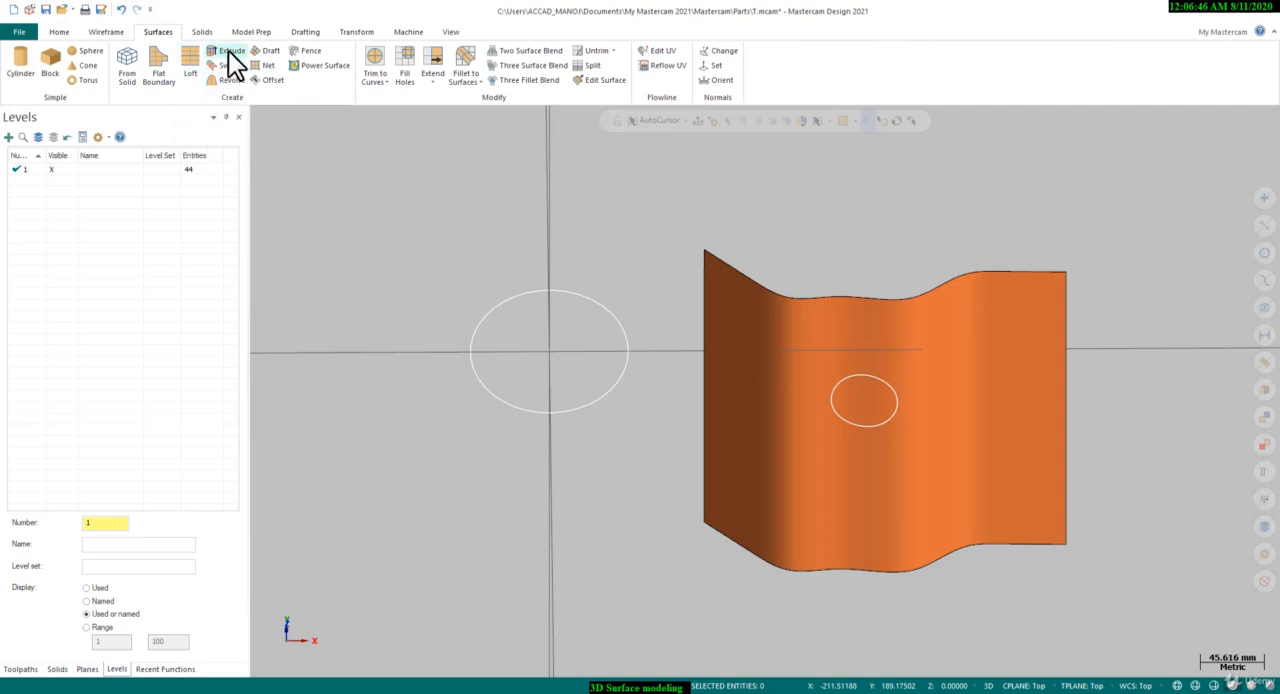
click(494, 309)
key(Return)
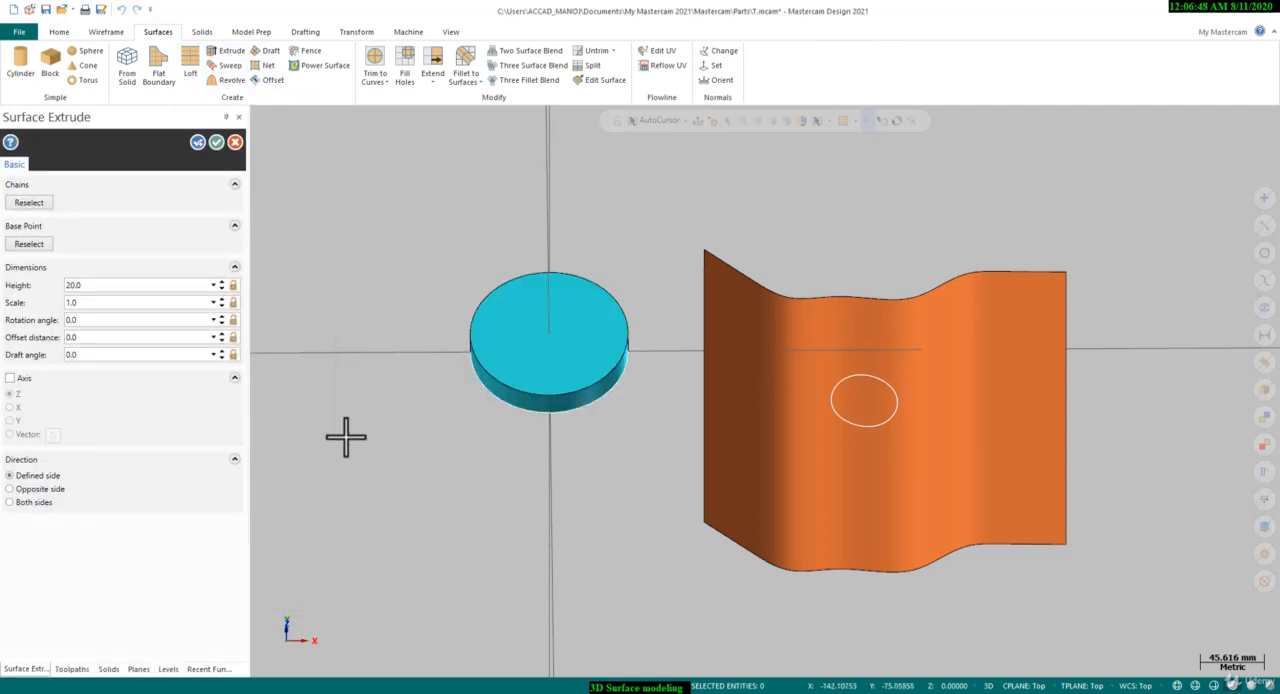
scroll(400, 351, up, 2)
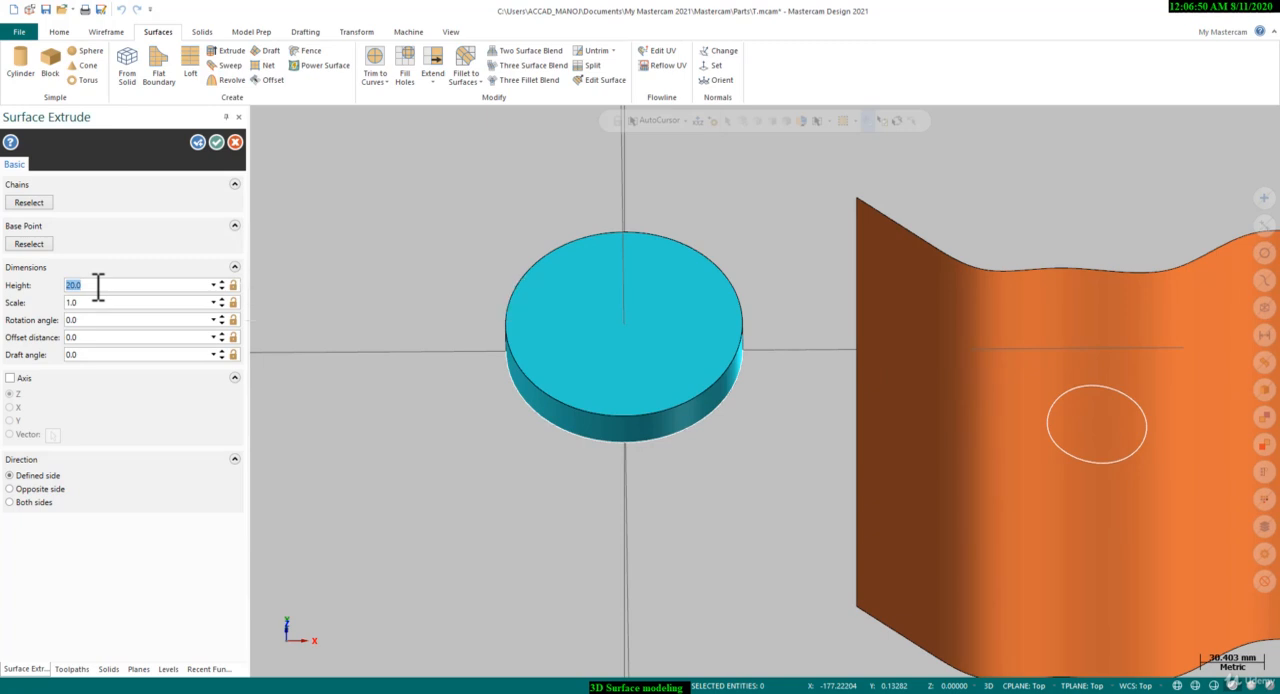
text(50)
key(Return)
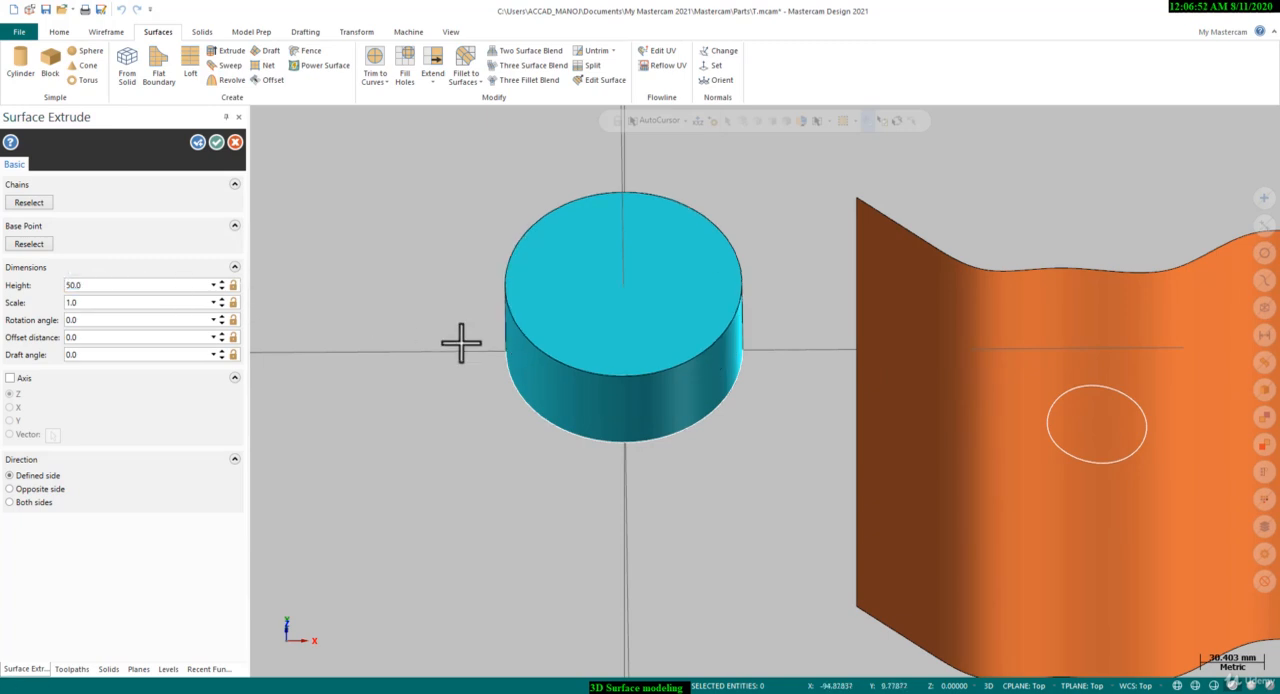
Set the draft angle of the extruded surface to 10 degrees and inspect the tapered side
middle_drag(448, 328, 455, 305)
scroll(650, 287, up, 2)
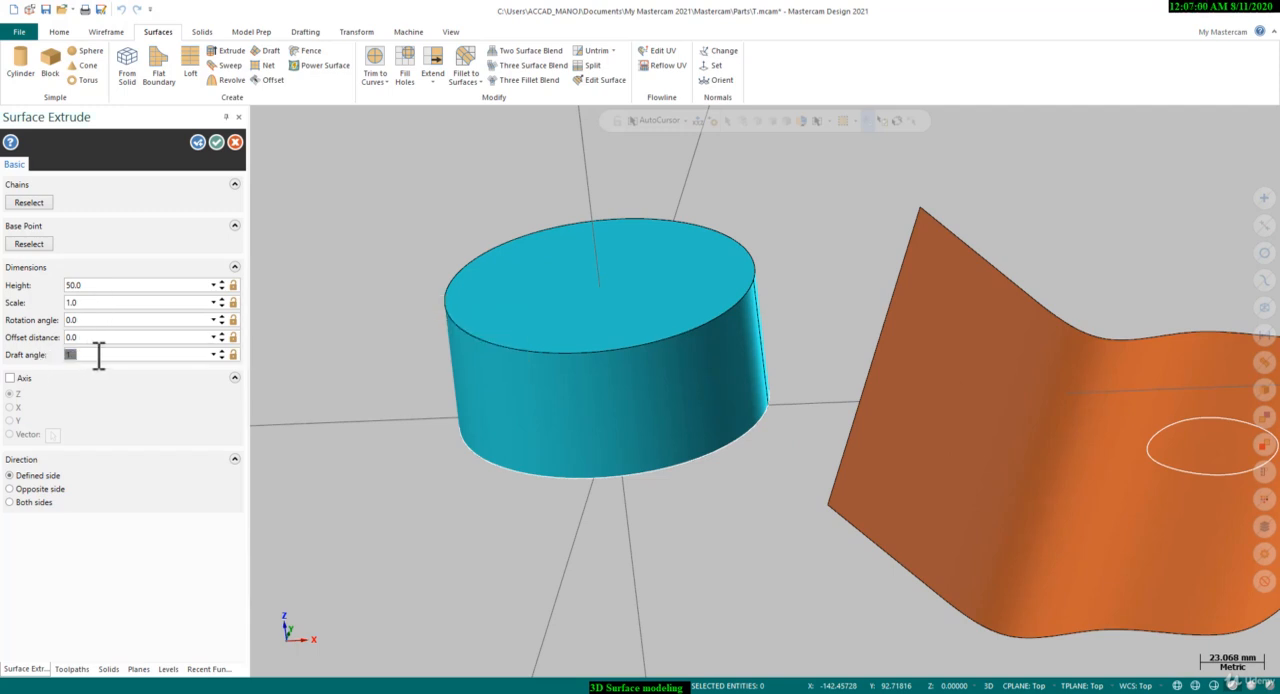
key(Return)
scroll(800, 257, up, 5)
middle_drag(666, 306, 654, 317)
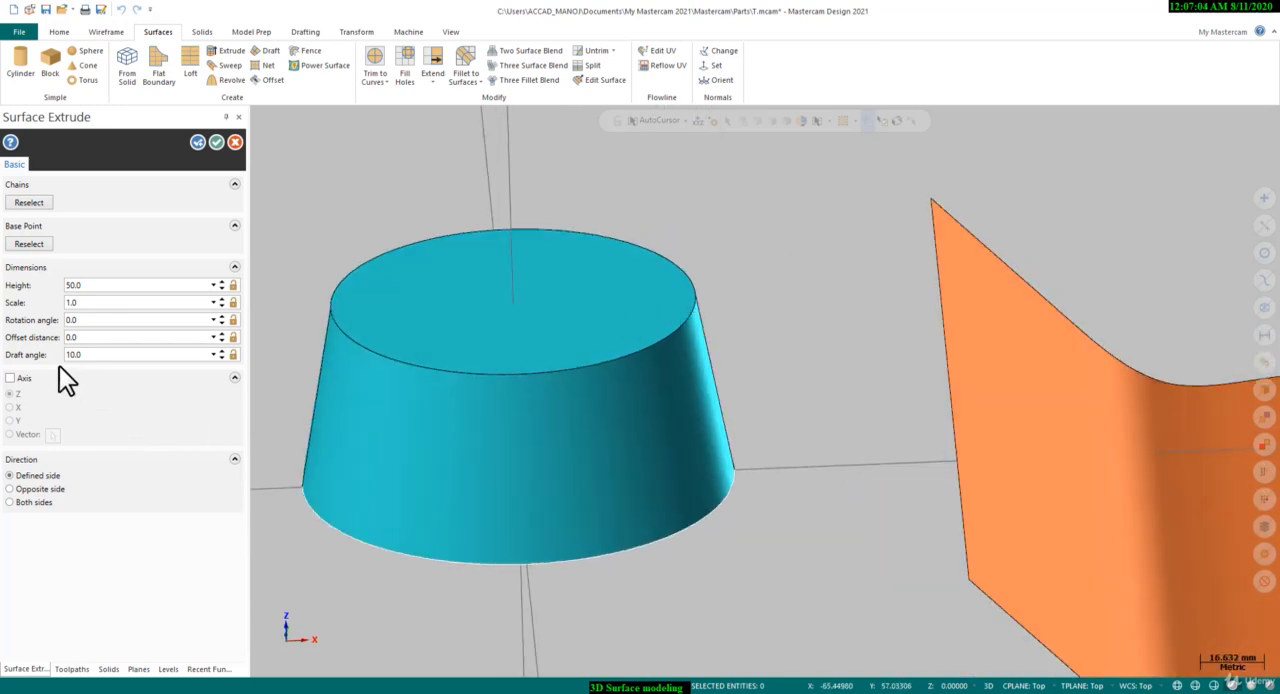
Try the Opposite side and Both sides extrusion directions and return to Defined side
click(37, 490)
click(40, 502)
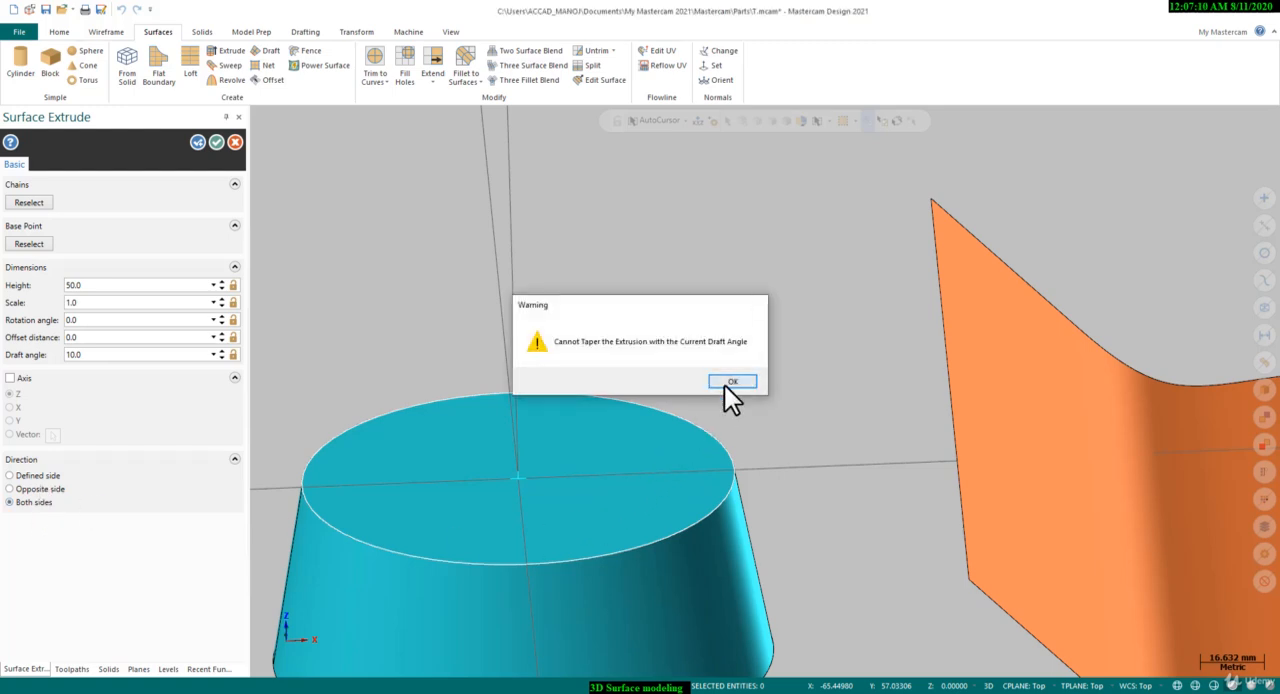
click(727, 383)
click(30, 476)
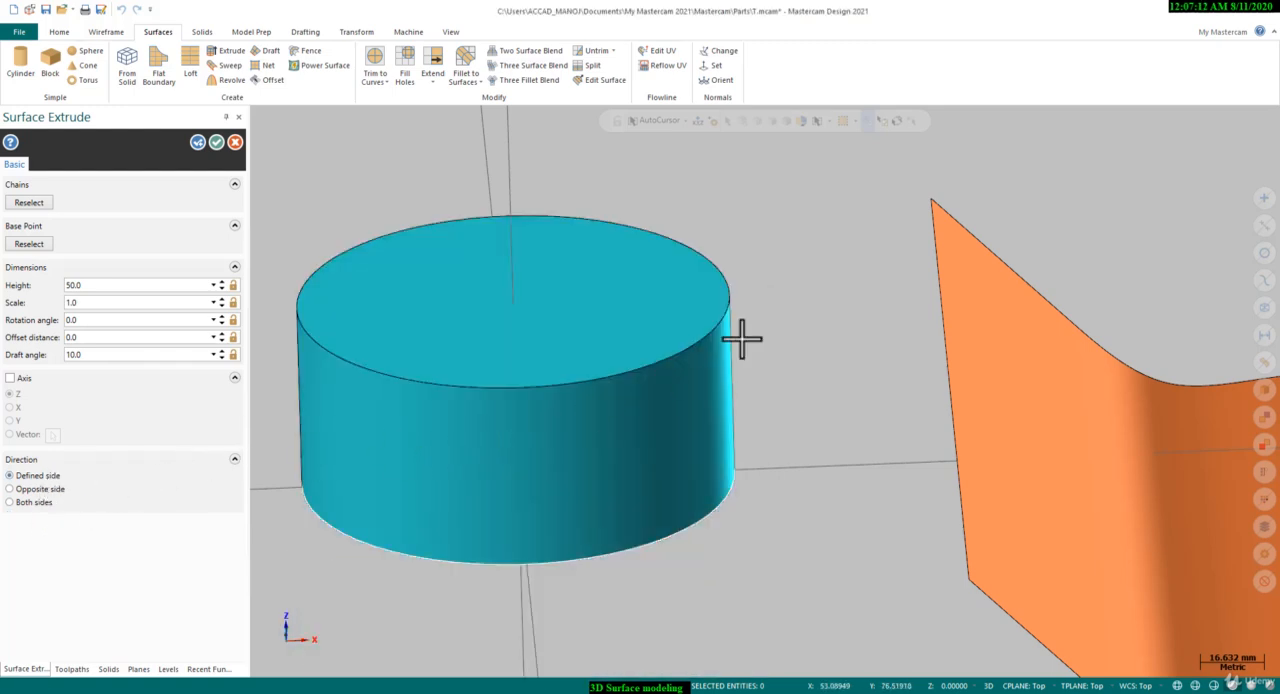
Accept the extruded surface and leave the Surface Extrude command
scroll(820, 360, down, 2)
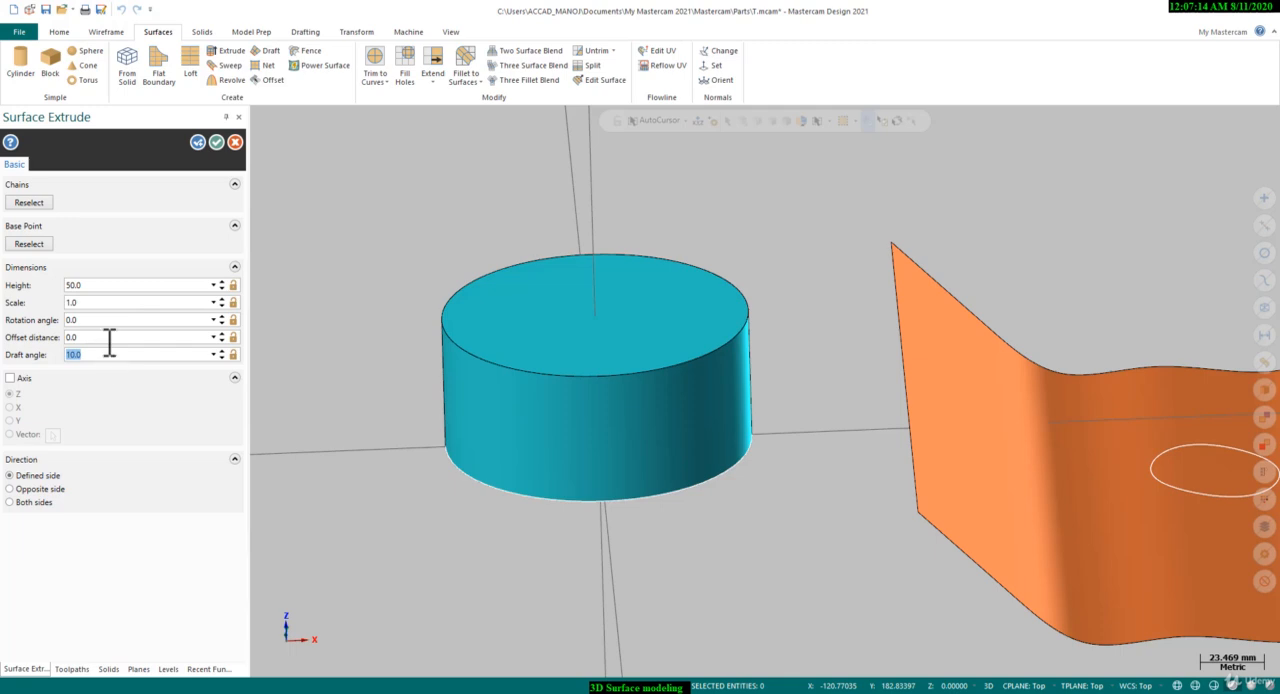
key(Return)
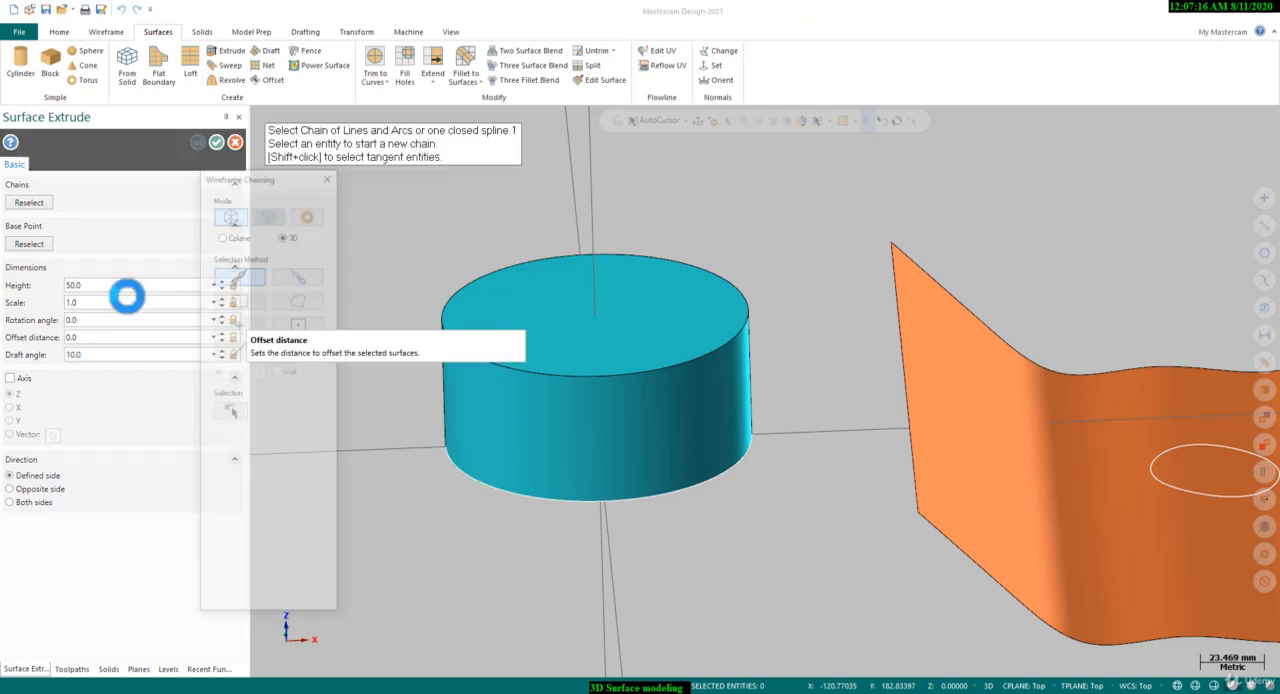
key(Escape)
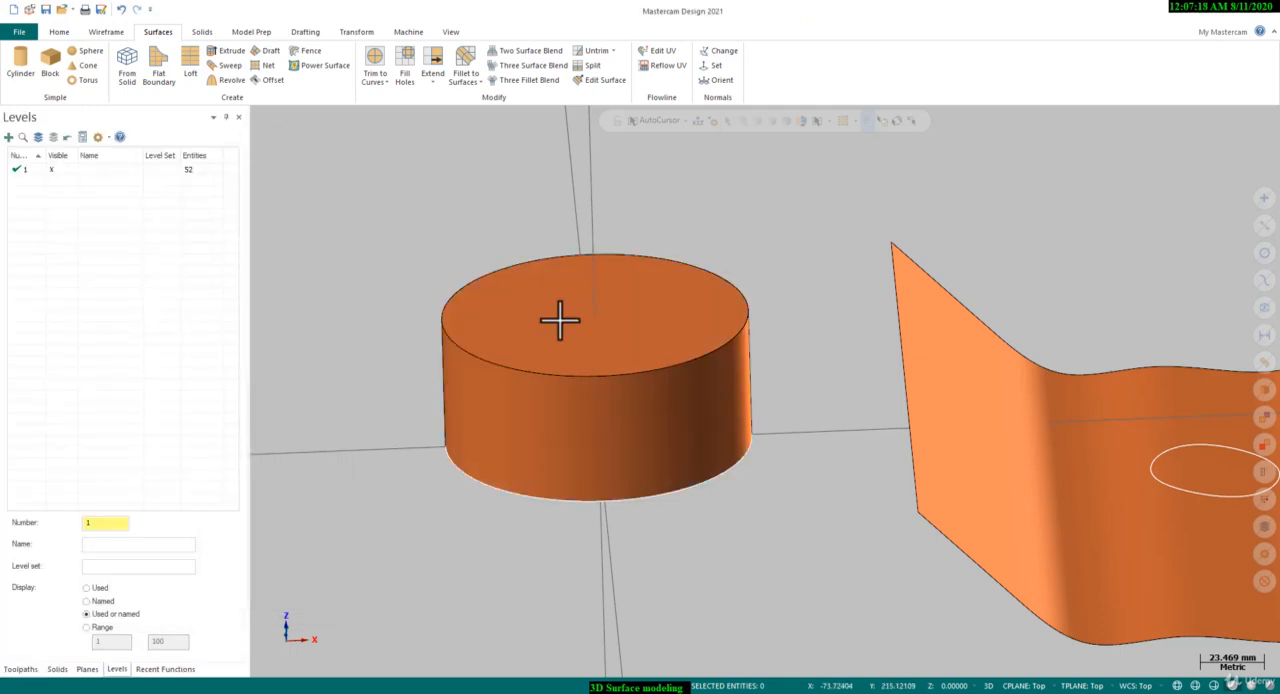
scroll(643, 350, up, 3)
scroll(860, 388, down, 4)
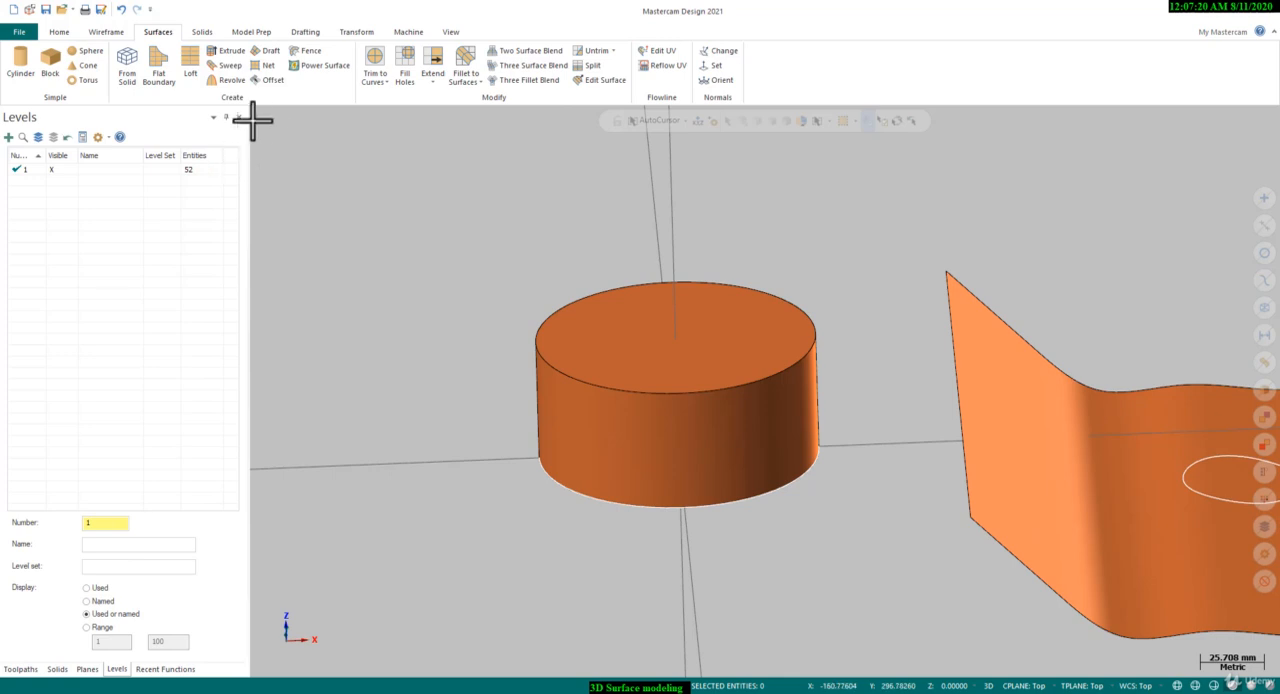
In the Top view, draw an S-shaped manual spline through four points on the side of the cylinder away from the wavy surface
right_click(568, 268)
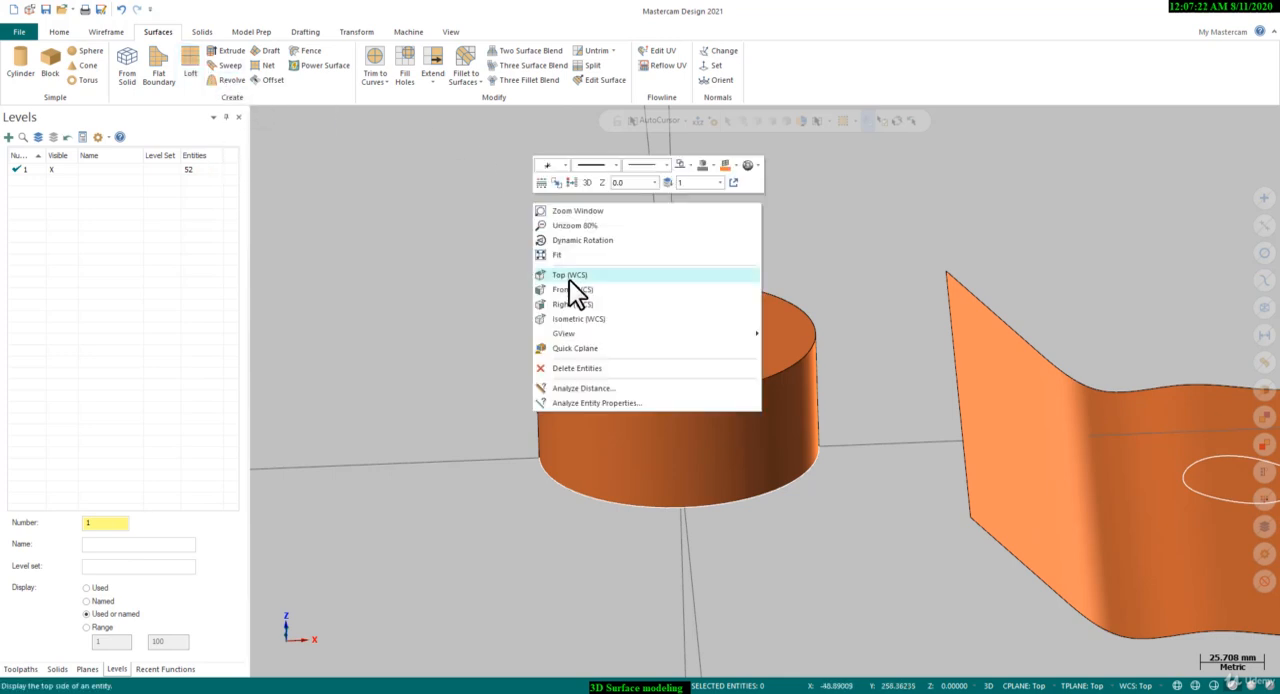
click(569, 280)
scroll(1110, 337, down, 7)
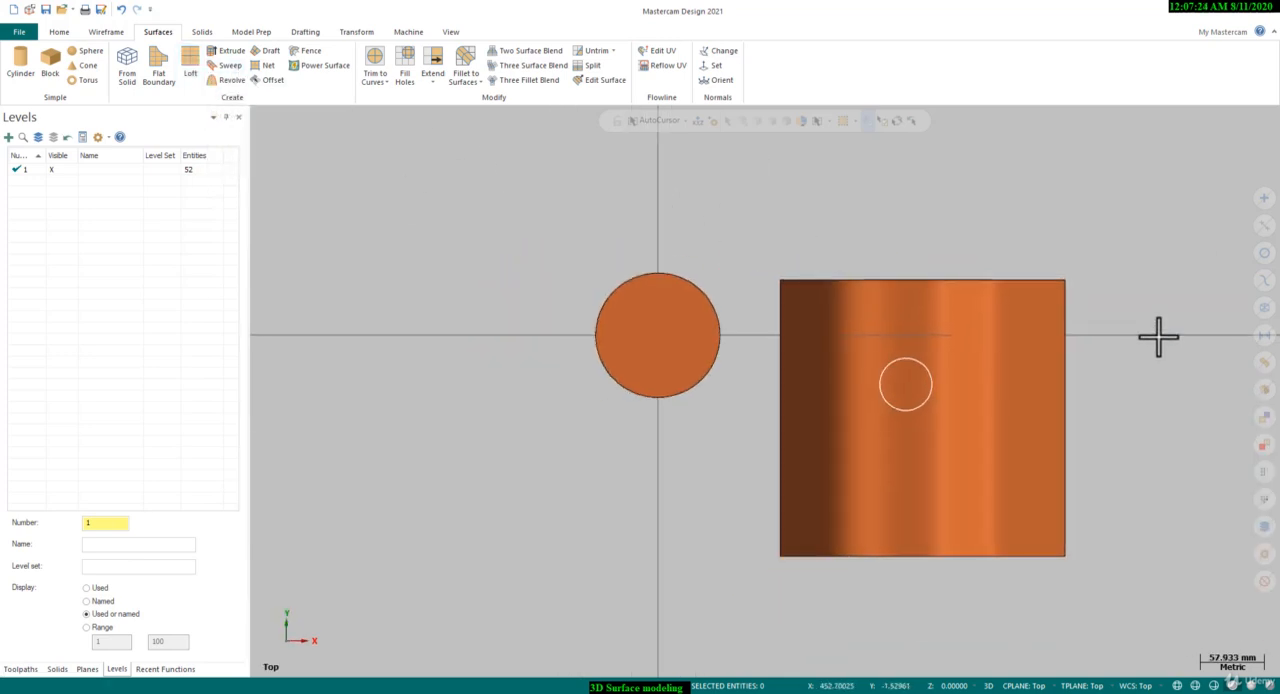
scroll(560, 243, up, 4)
click(112, 36)
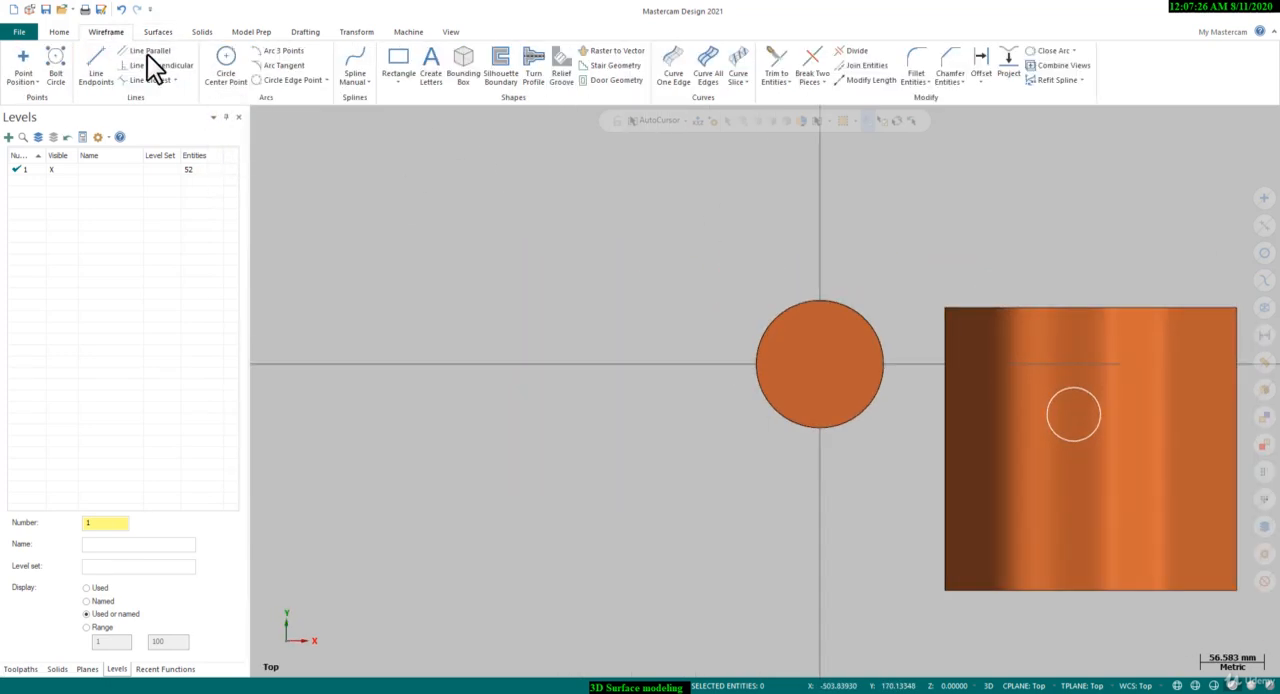
click(354, 62)
scroll(467, 205, up, 1)
click(476, 321)
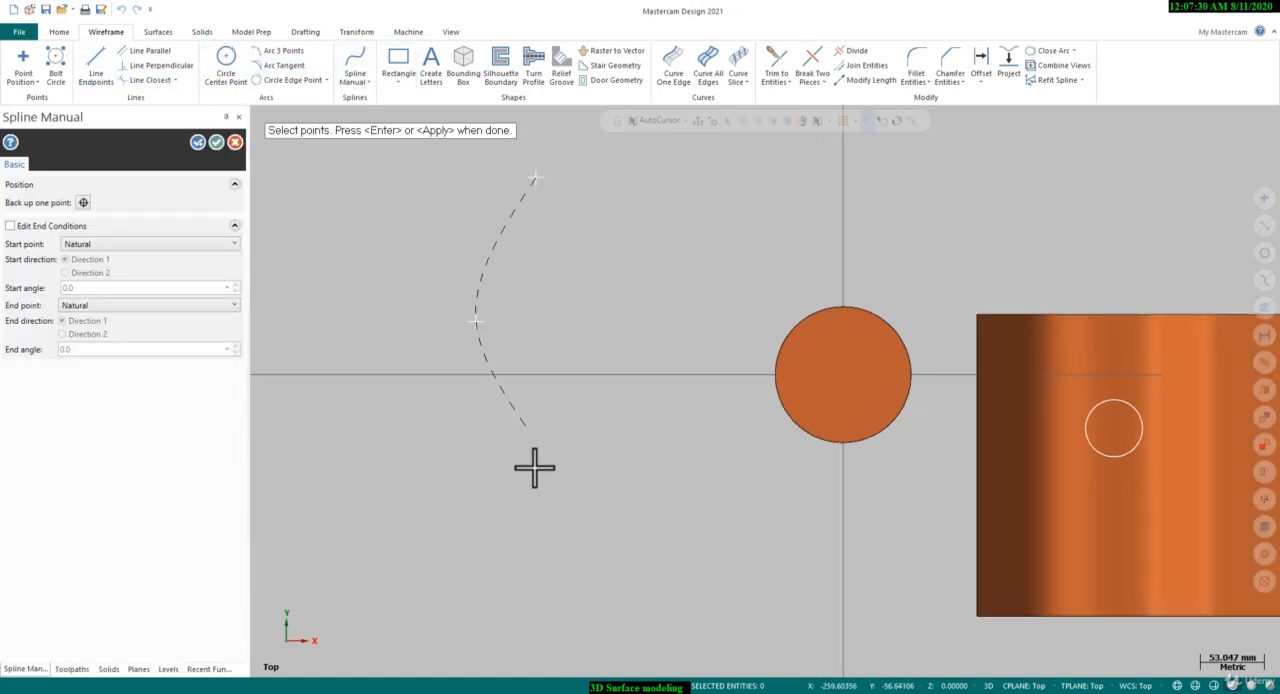
click(539, 508)
click(485, 611)
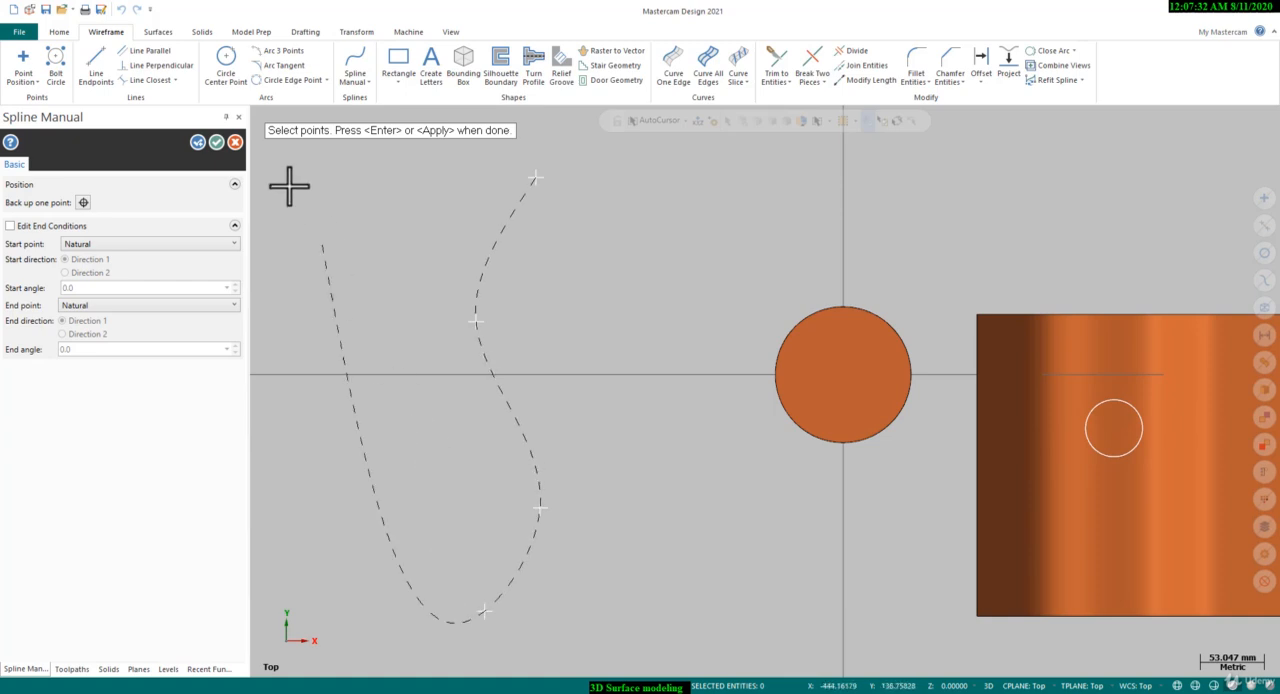
click(217, 143)
Start a center-point circle on the spline's lower endpoint and switch both the view and the construction plane to Front
scroll(477, 232, down, 3)
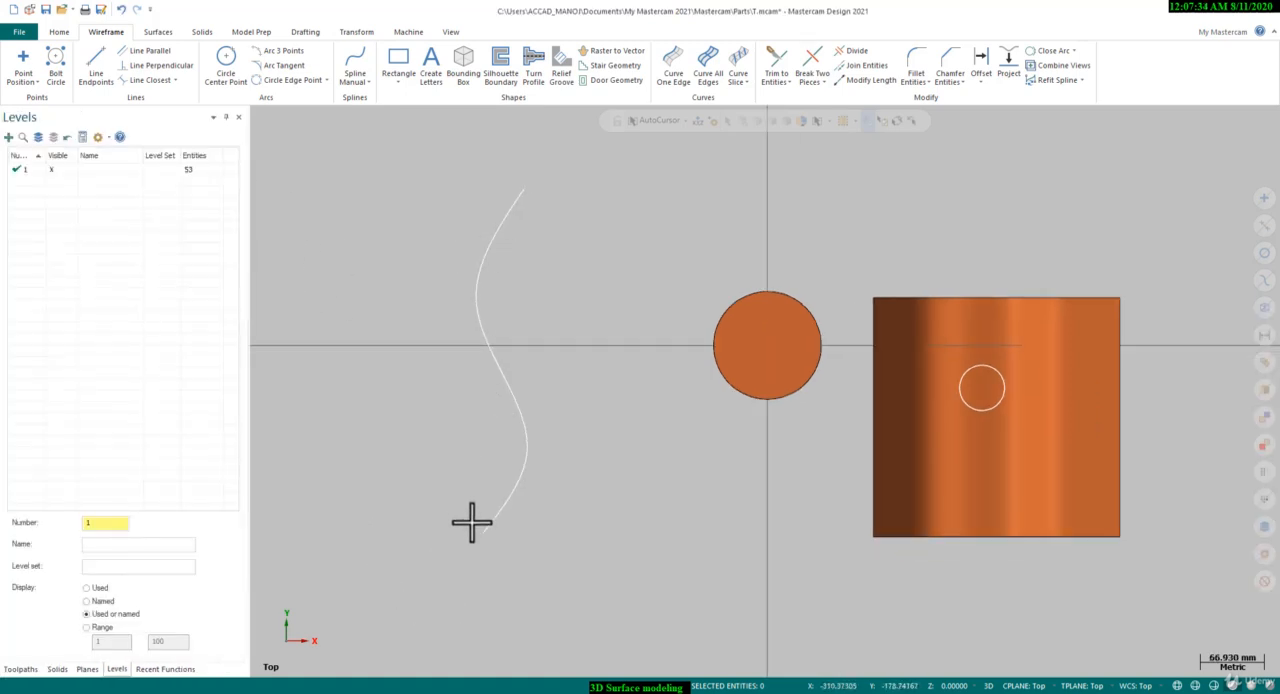
click(228, 74)
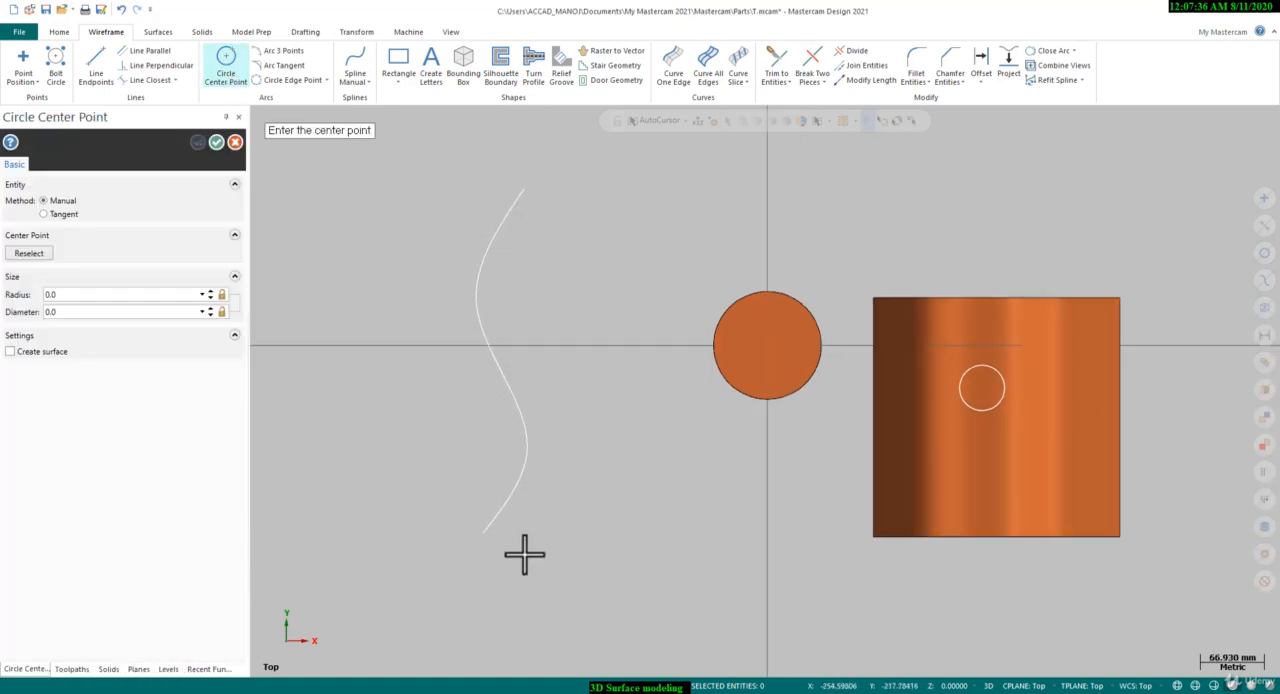
scroll(474, 543, up, 2)
click(490, 527)
right_click(537, 531)
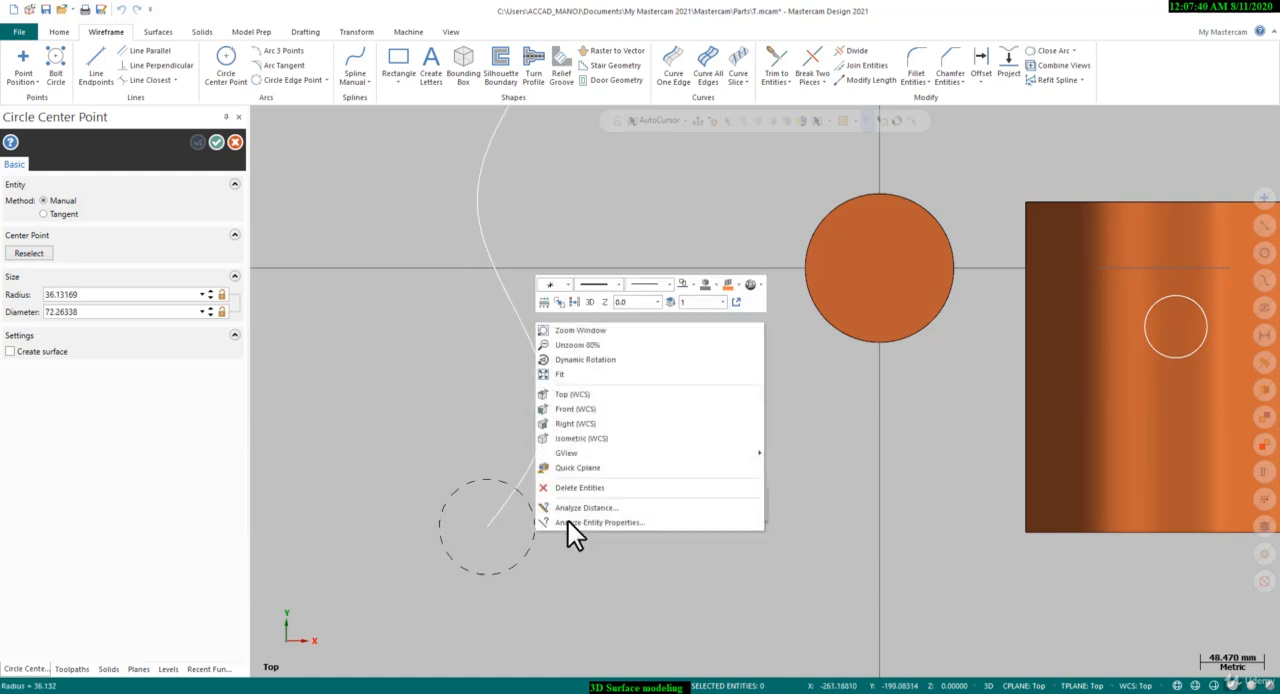
click(590, 409)
scroll(505, 390, down, 4)
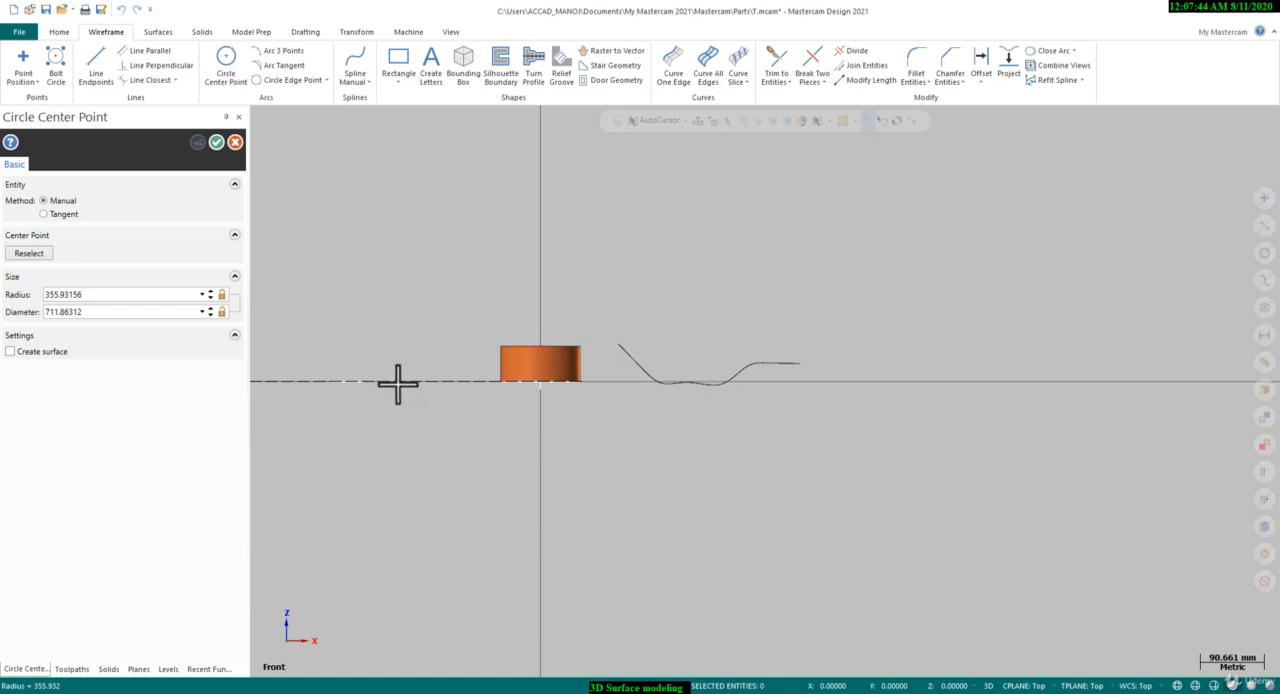
click(1024, 686)
click(1028, 566)
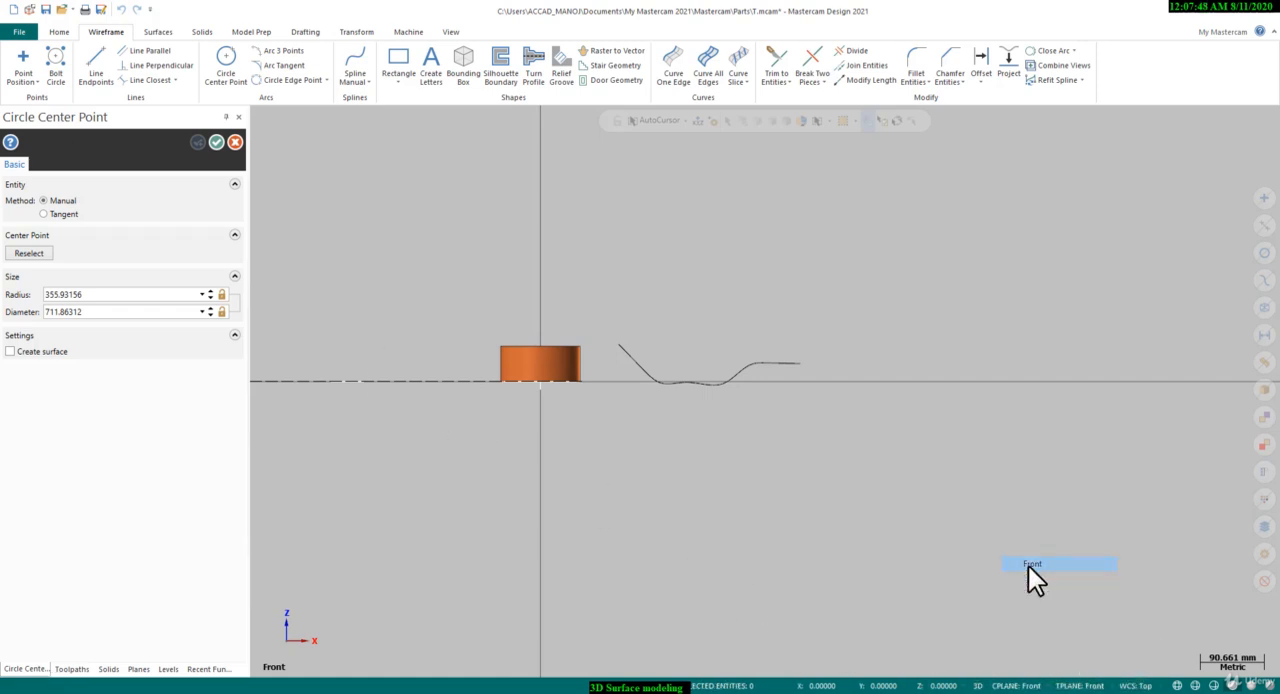
Draw the circle at the spline's end with a radius of about 64 mm in the Front plane and finish the command
scroll(962, 540, down, 1)
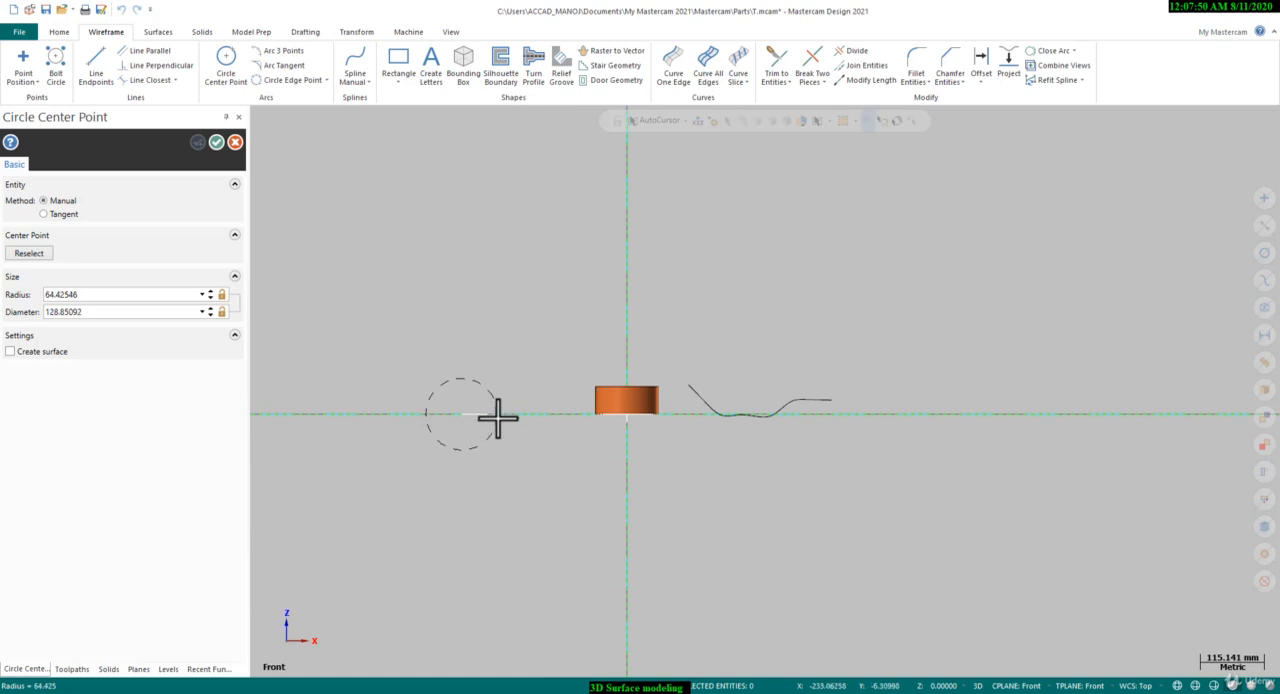
middle_drag(534, 423, 480, 460)
scroll(480, 460, up, 1)
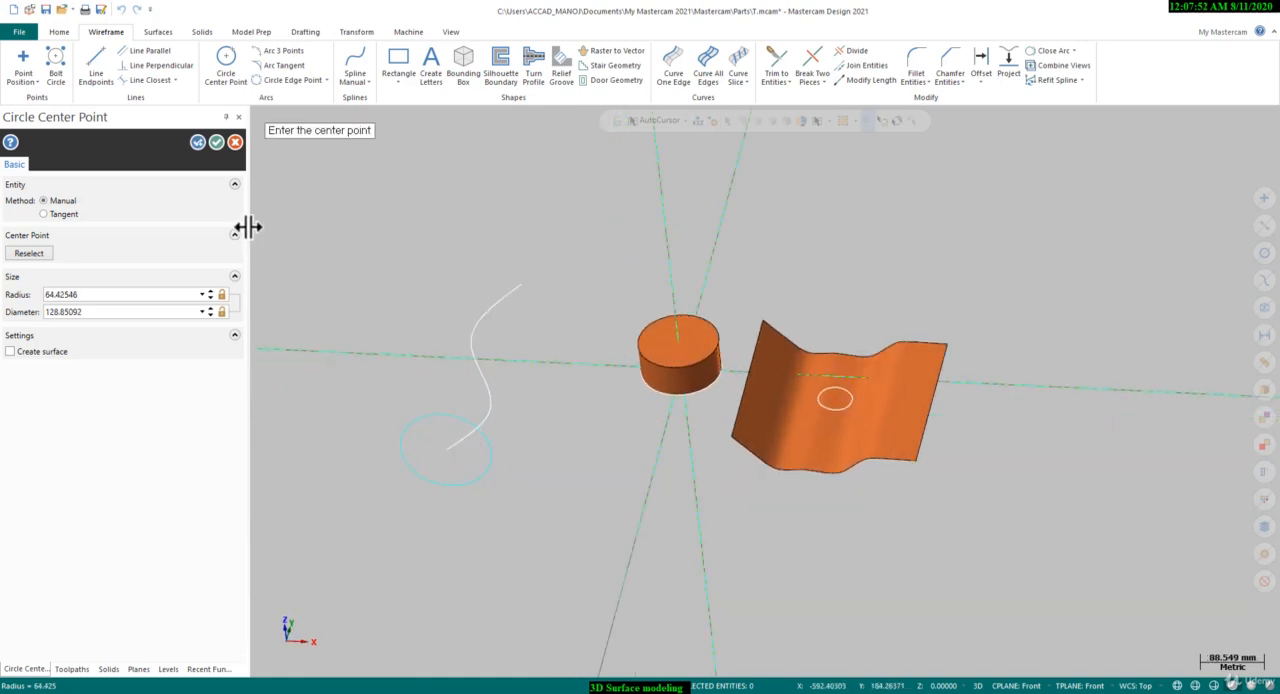
click(216, 142)
mouse_move(383, 391)
middle_down()
mouse_move(397, 434)
mouse_move(386, 411)
middle_up()
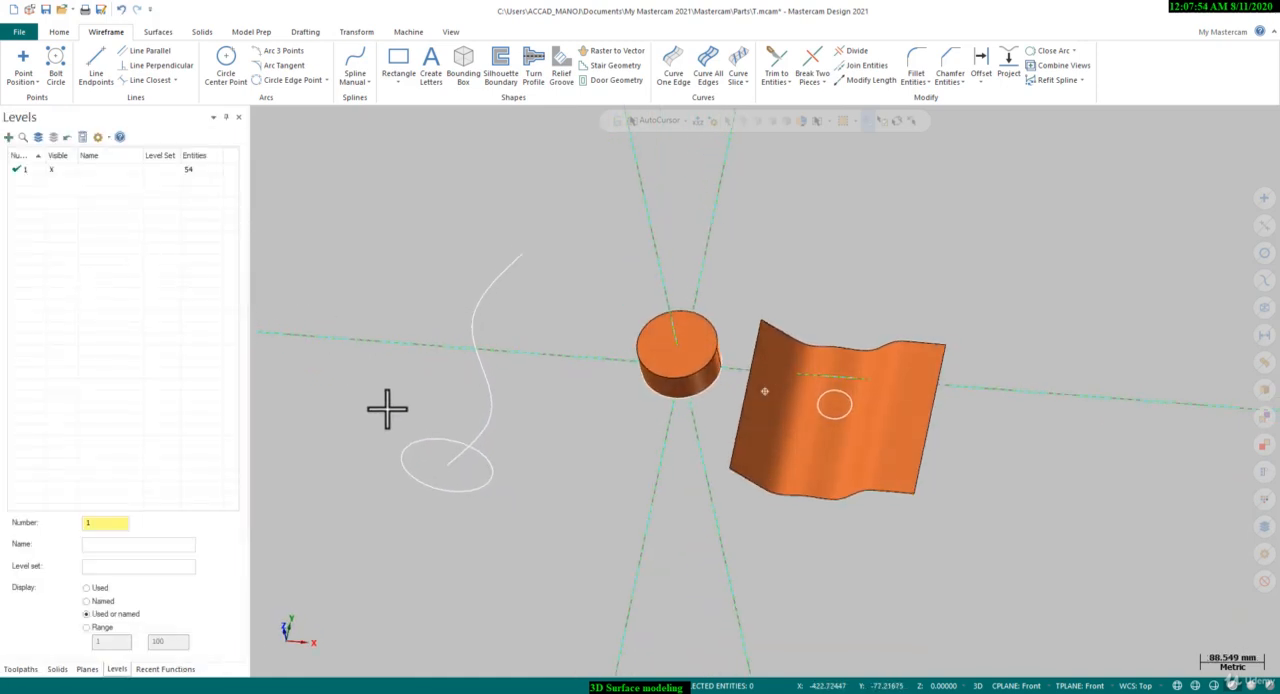
Define a swept surface with the Rotate method, using the circle as the across contour and the S-shaped spline as the along contour
scroll(401, 391, up, 1)
click(158, 33)
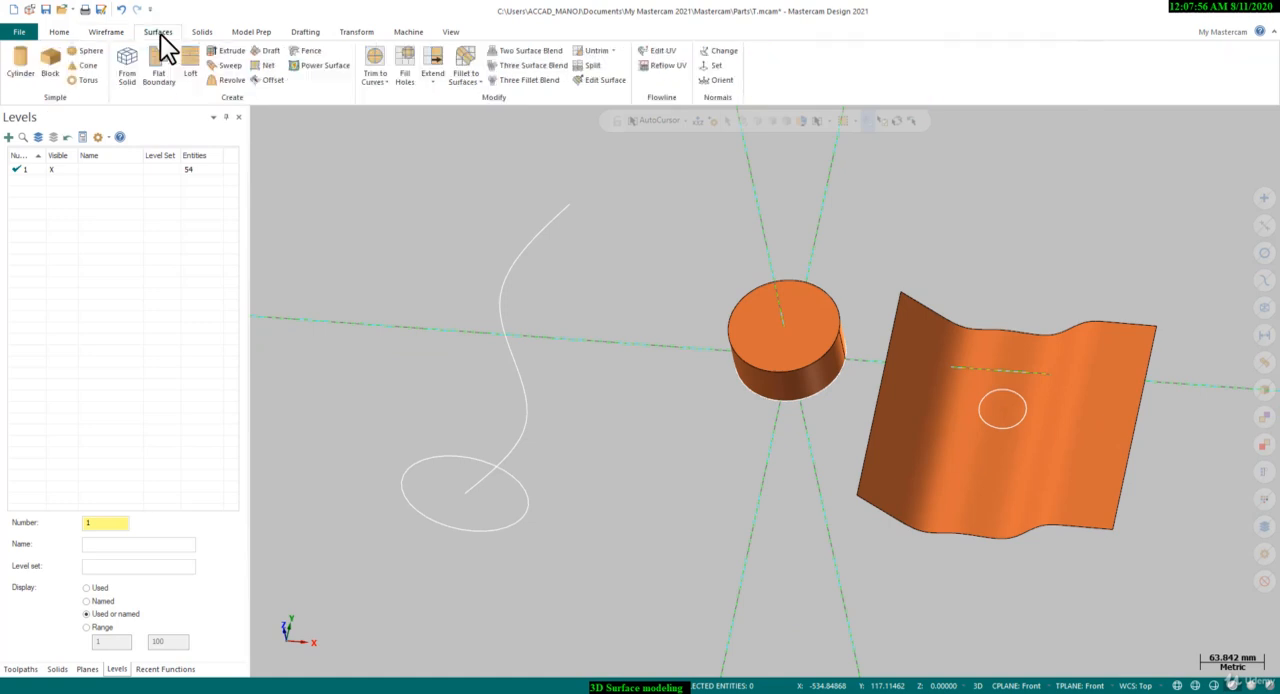
click(230, 66)
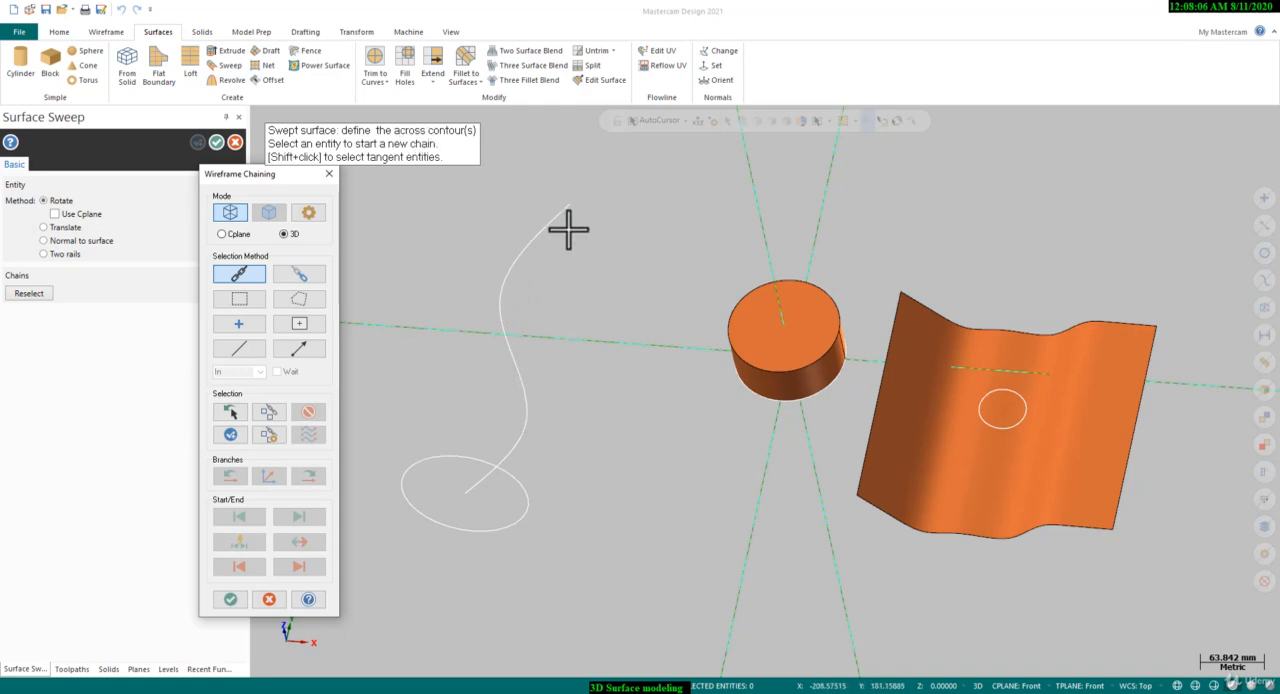
click(430, 460)
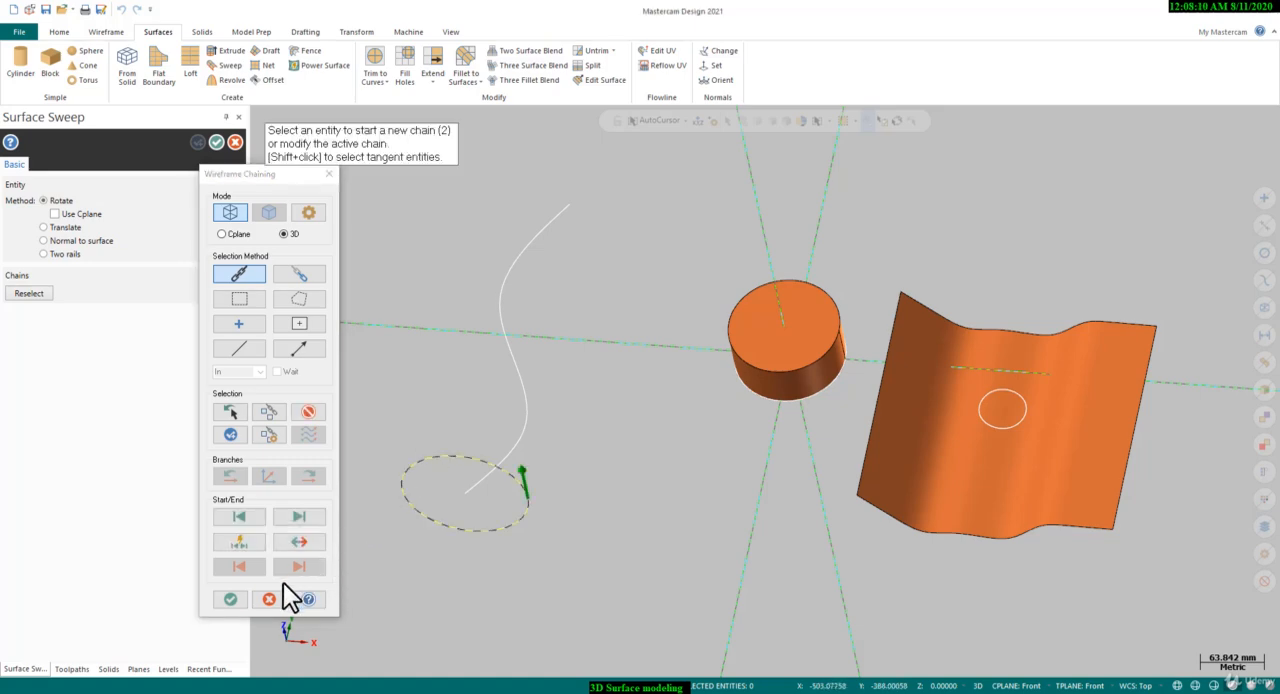
click(230, 599)
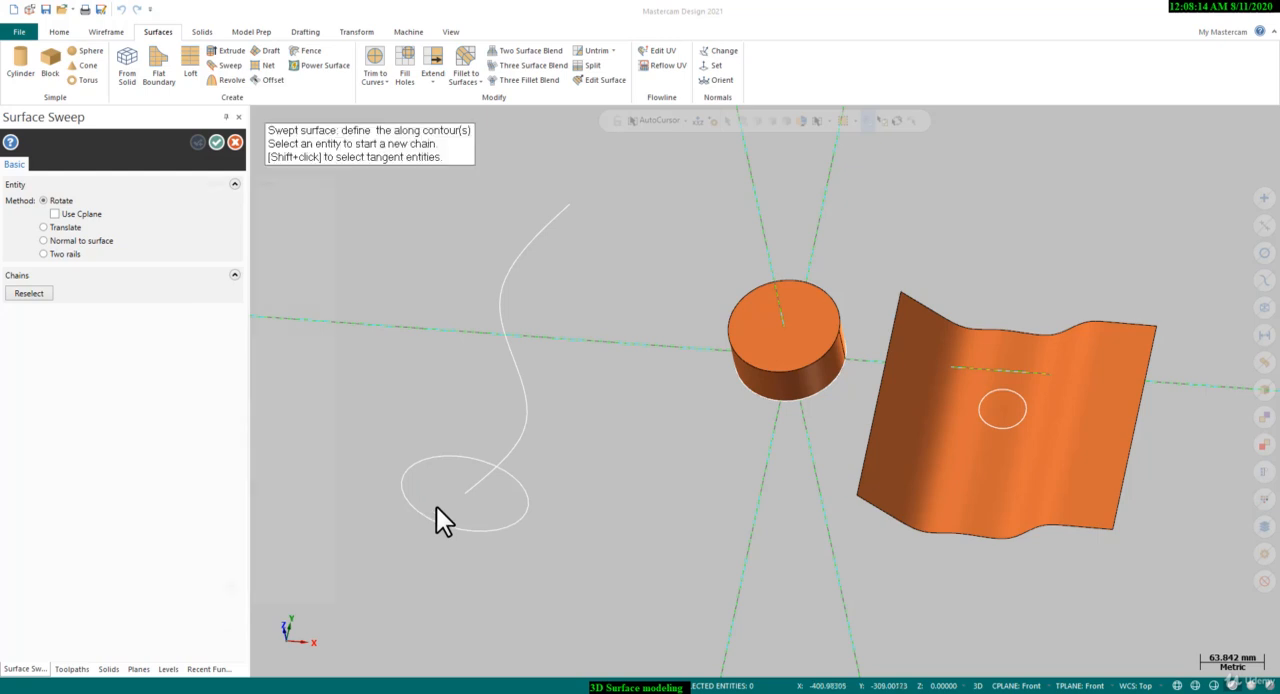
click(469, 492)
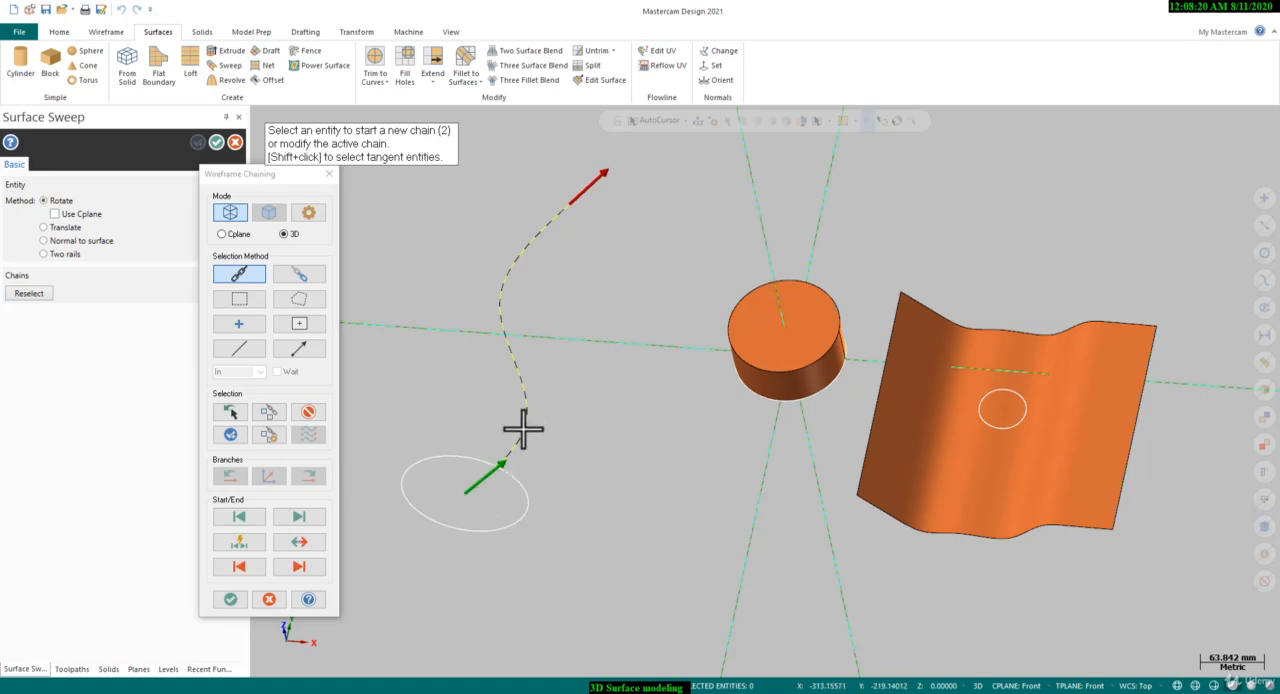
click(230, 600)
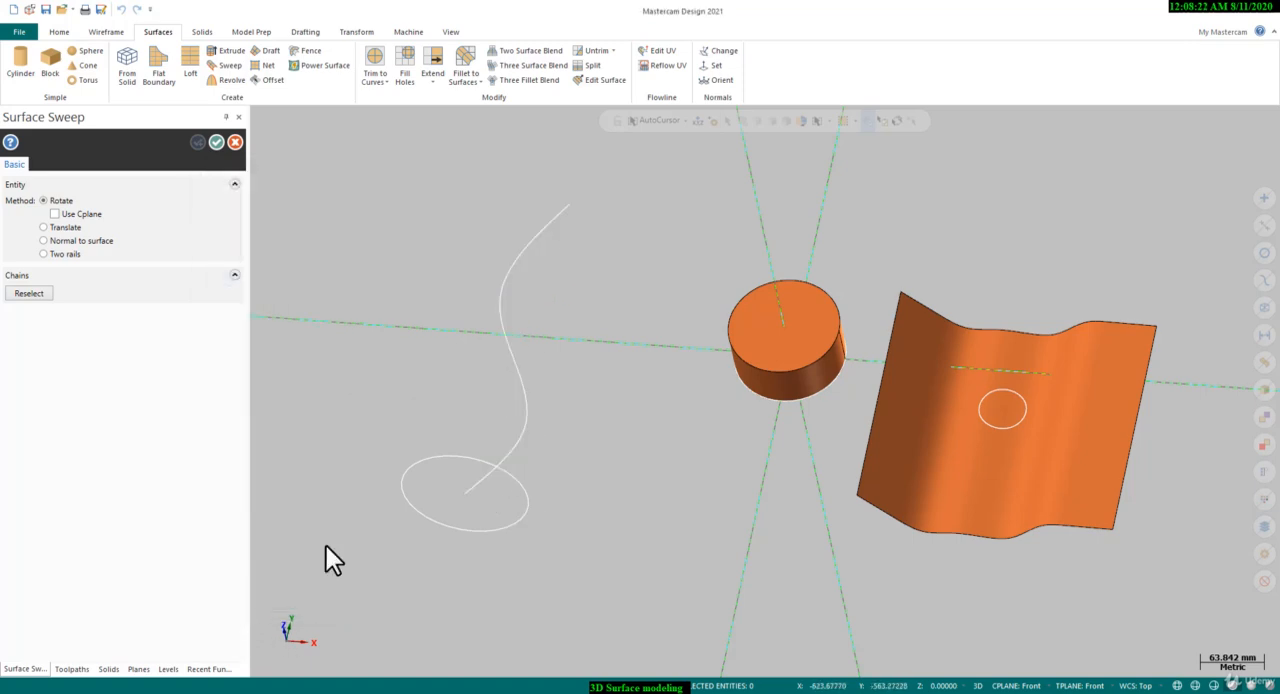
Inspect the swept tube from an angle and in the Top view, and accept the surface
middle_drag(570, 430, 548, 455)
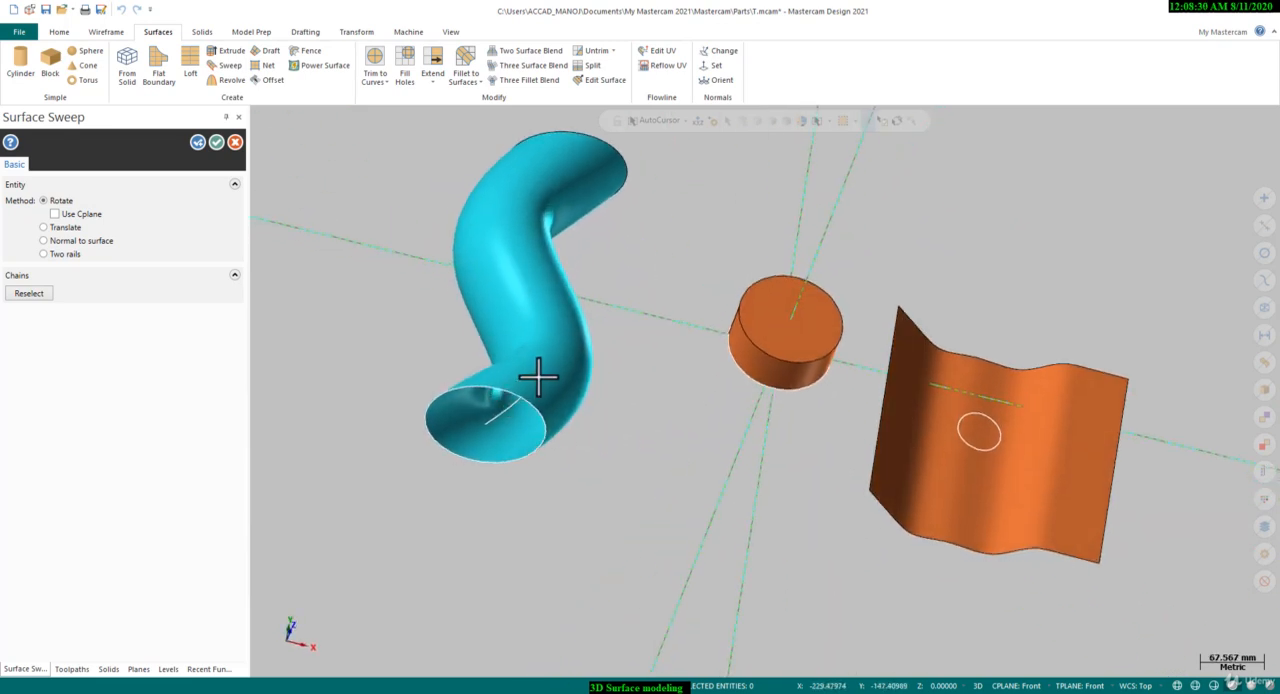
mouse_move(487, 397)
middle_down()
mouse_move(481, 410)
mouse_move(492, 390)
middle_up()
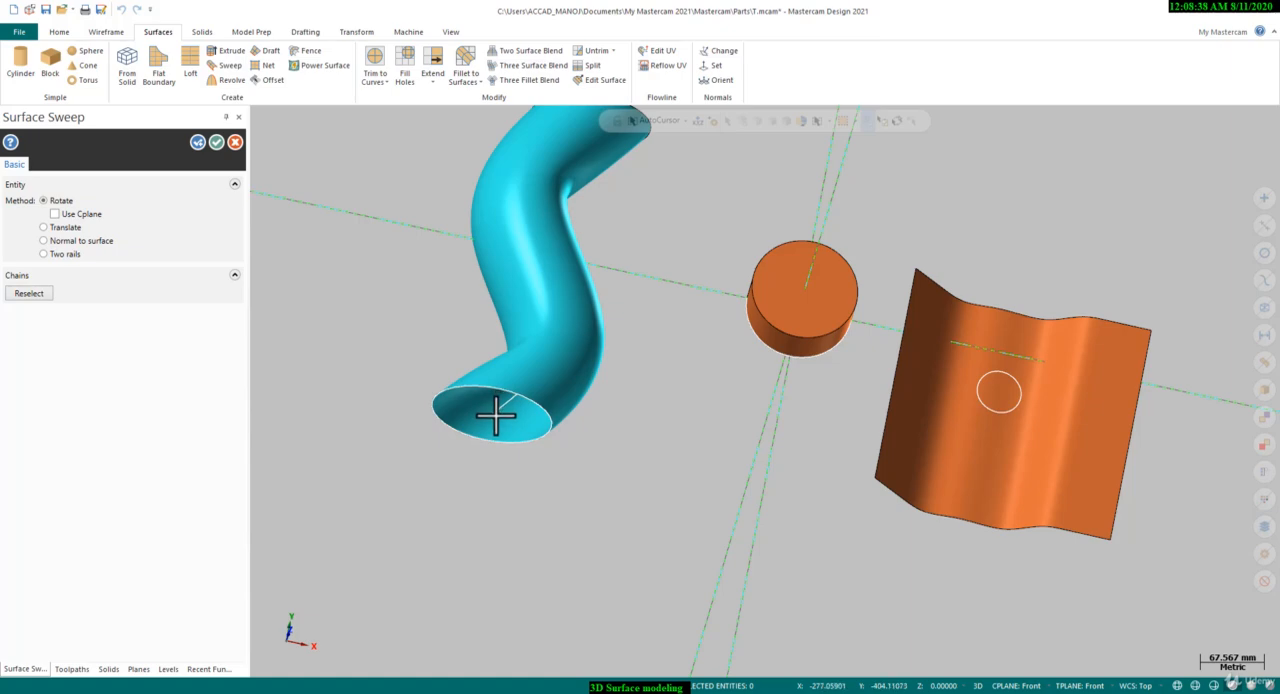
right_click(398, 280)
click(434, 359)
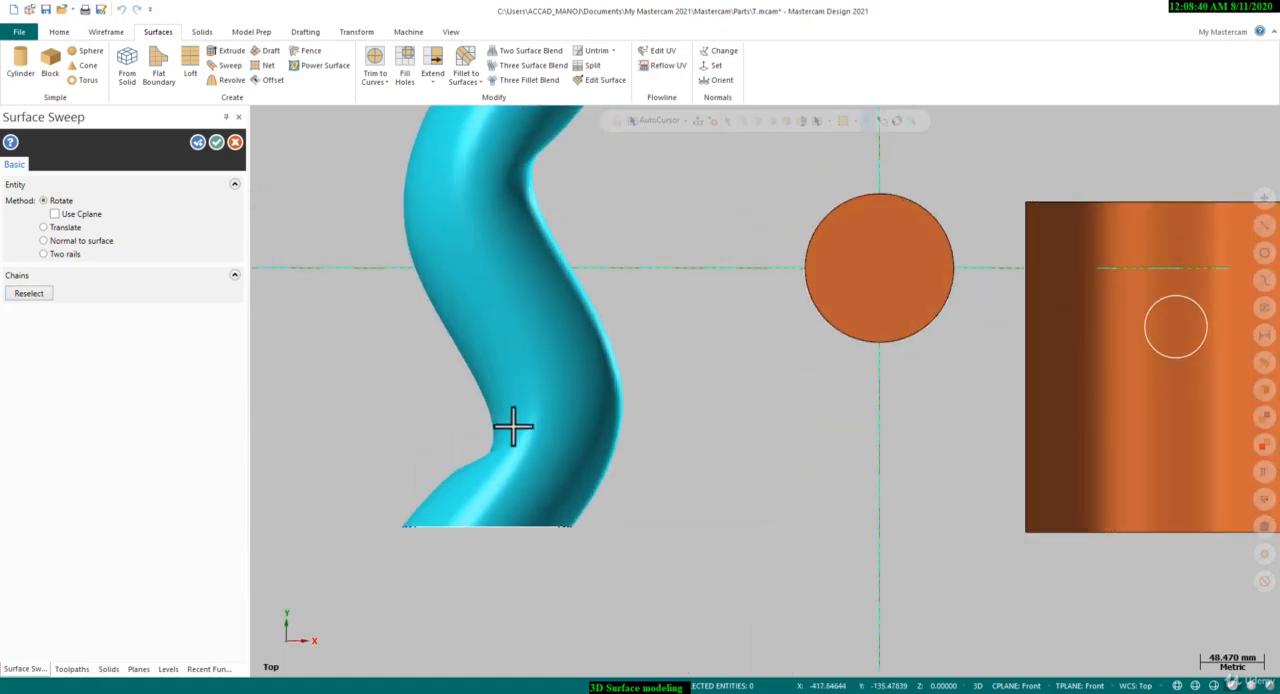
scroll(554, 582, down, 4)
click(217, 143)
scroll(370, 416, down, 3)
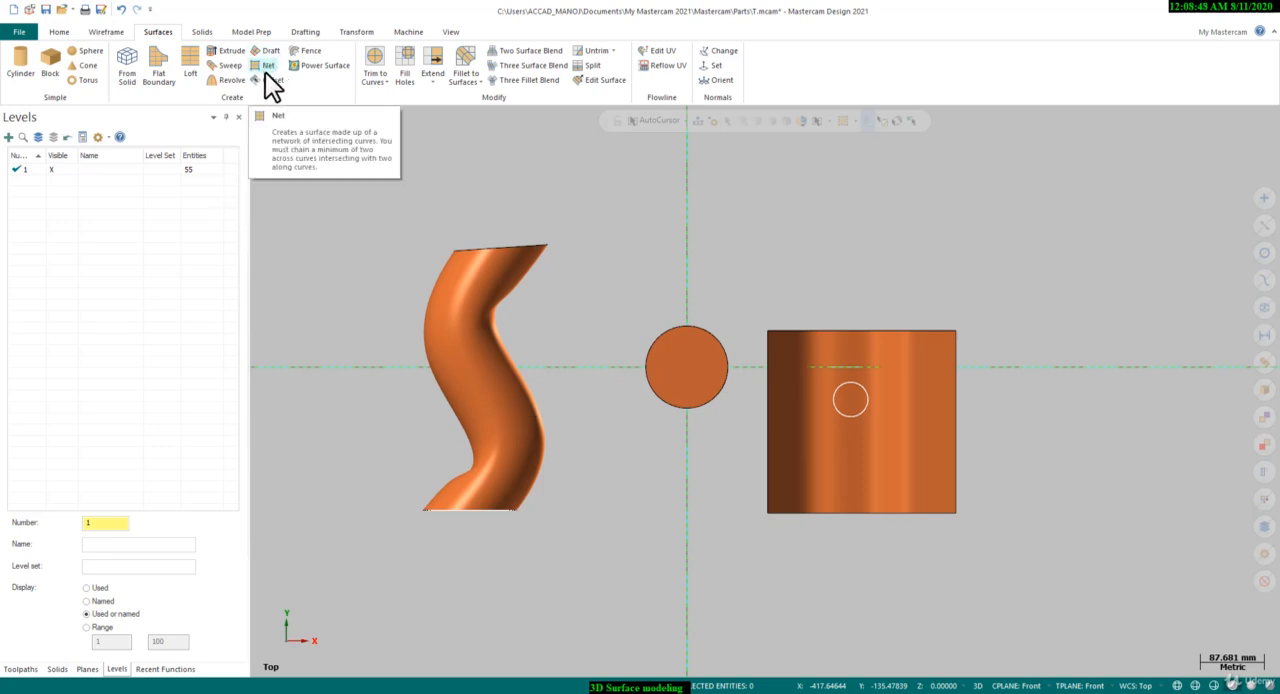
Create edge curves along all four edges of the wavy surface with Curve One Edge and finish the command
mouse_move(987, 395)
middle_down()
mouse_move(974, 420)
mouse_move(966, 331)
mouse_move(812, 335)
middle_up()
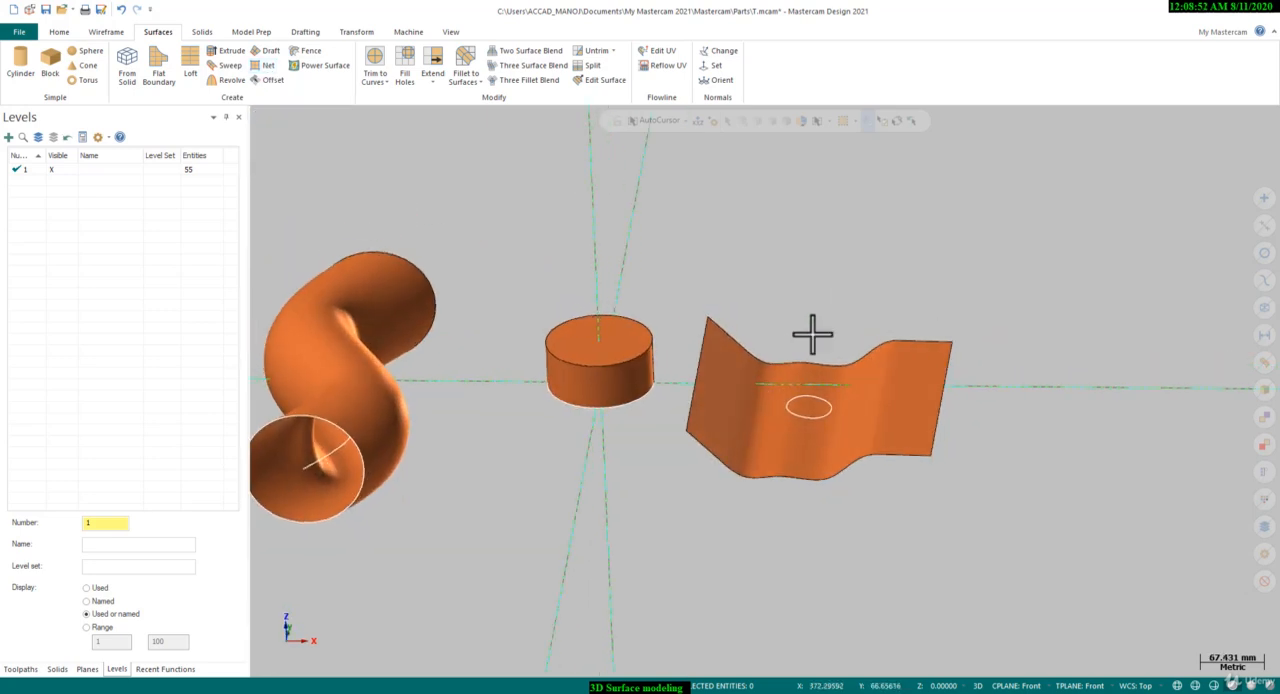
click(106, 32)
click(660, 72)
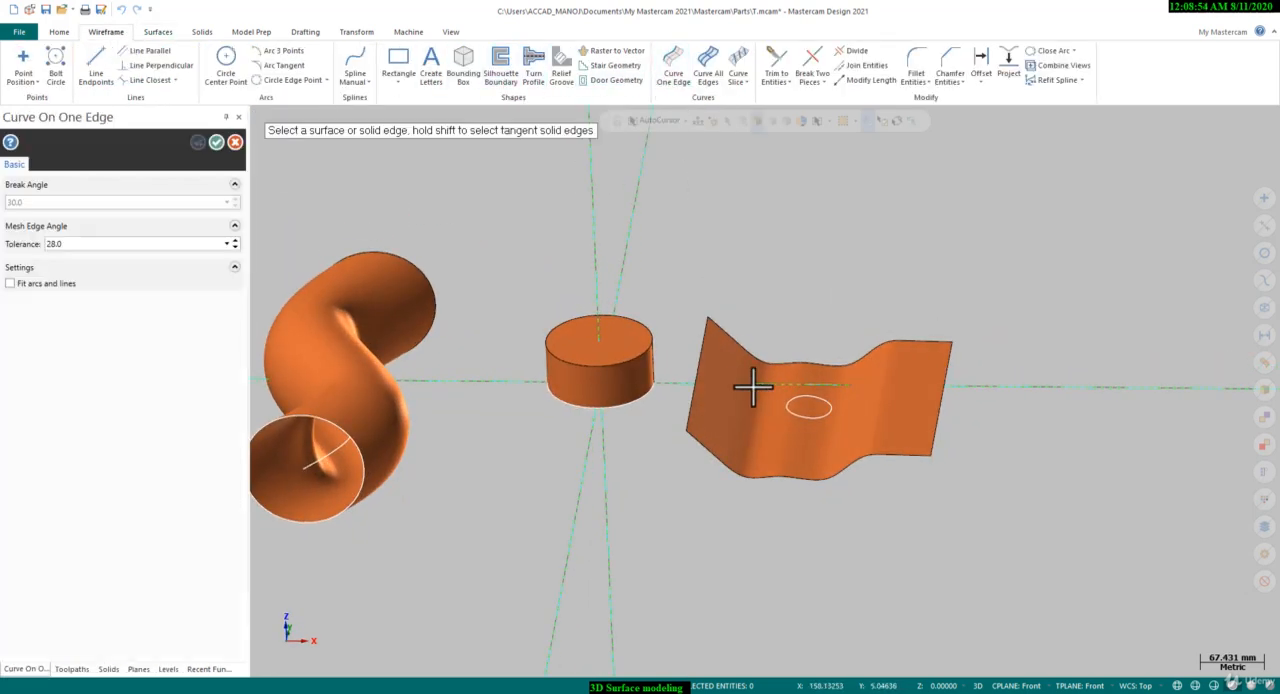
click(700, 380)
click(697, 379)
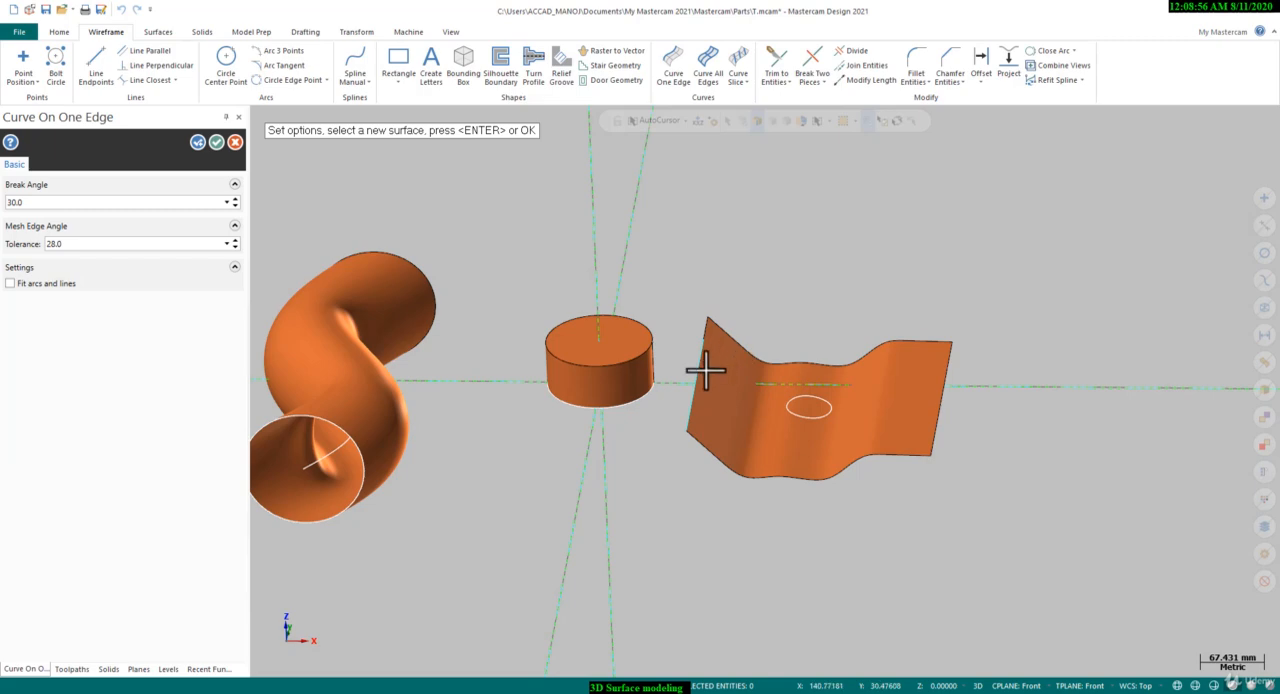
middle_drag(715, 367, 714, 366)
scroll(714, 362, up, 3)
click(711, 331)
click(694, 313)
click(697, 322)
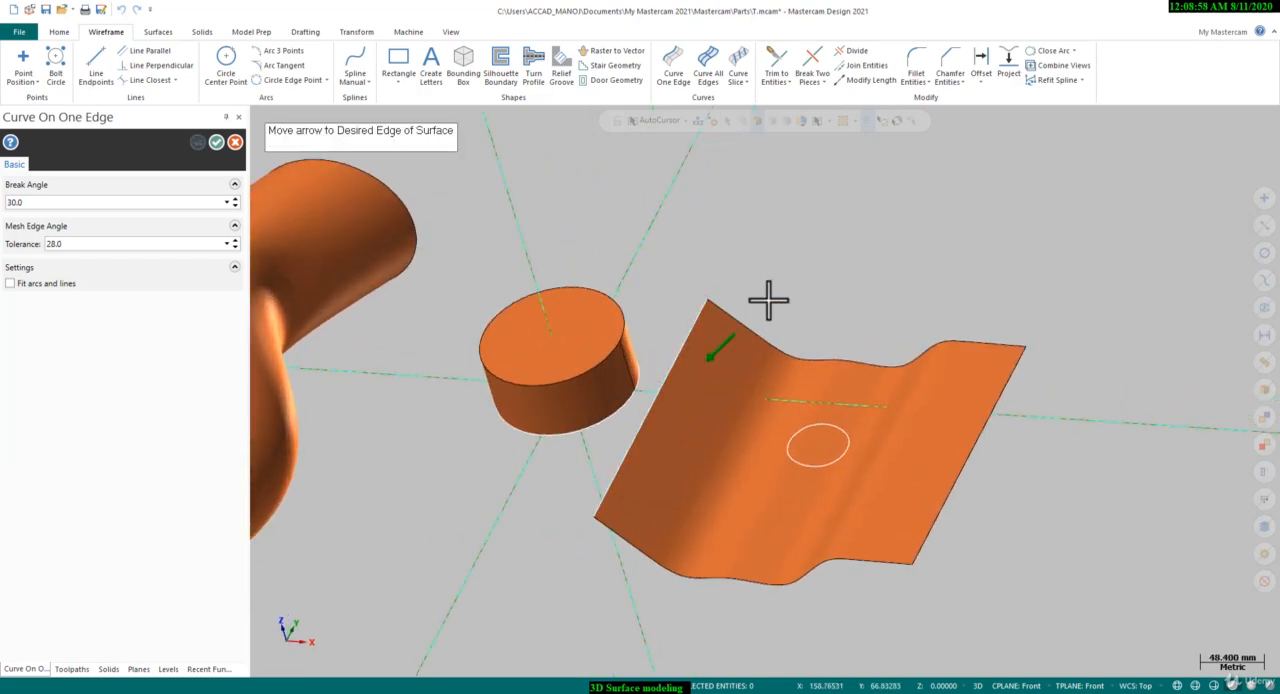
click(768, 299)
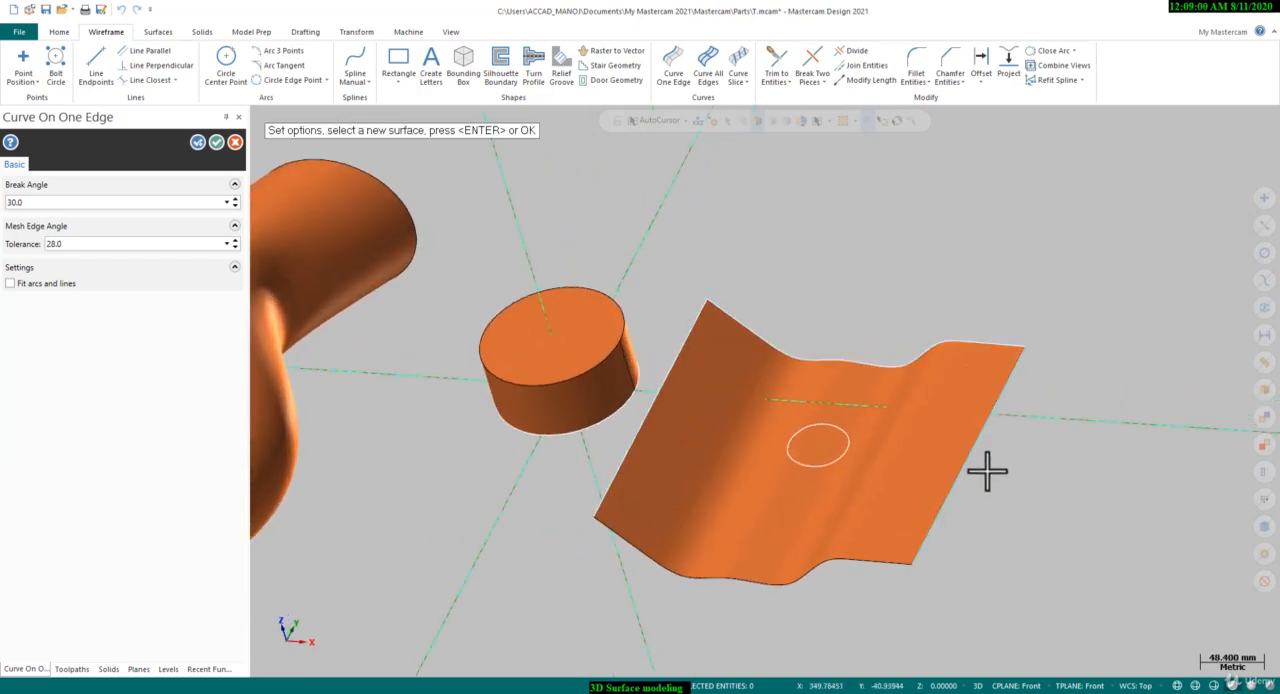
click(218, 143)
In the Top view, select the four boundary curves around the wavy surface and hide all other entities
scroll(654, 306, down, 2)
right_click(720, 262)
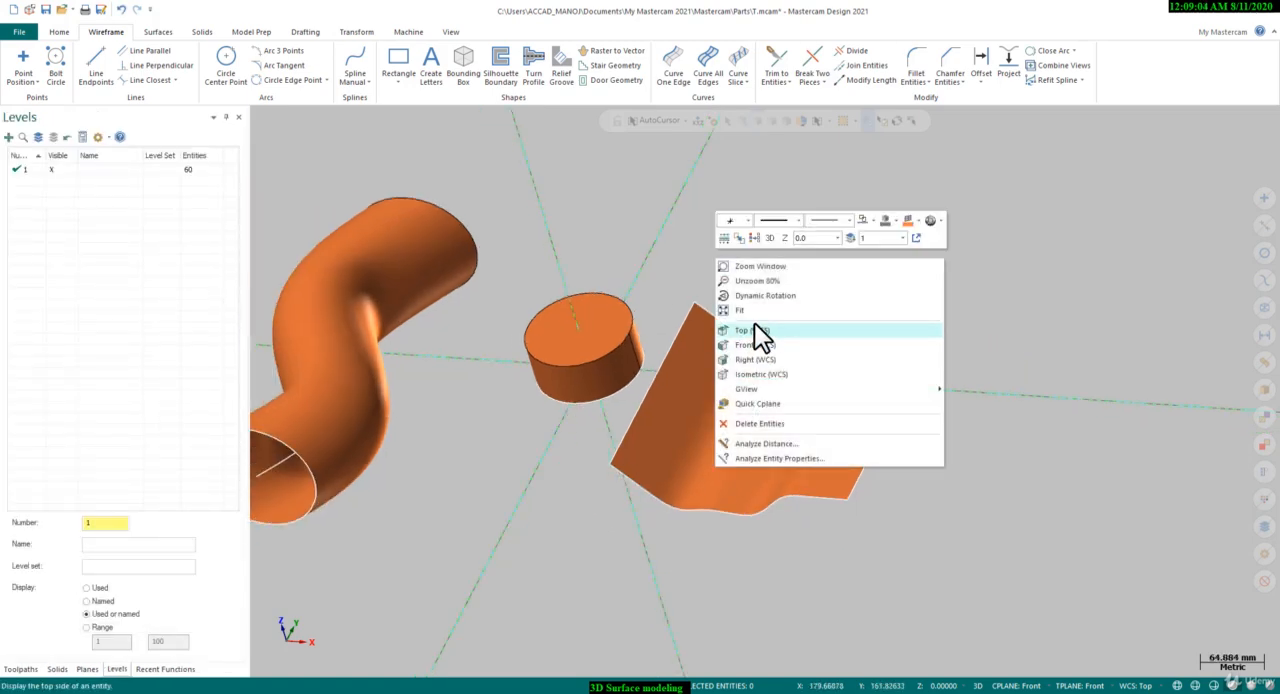
click(754, 330)
drag(690, 293, 868, 524)
drag(974, 538, 703, 487)
drag(698, 271, 740, 524)
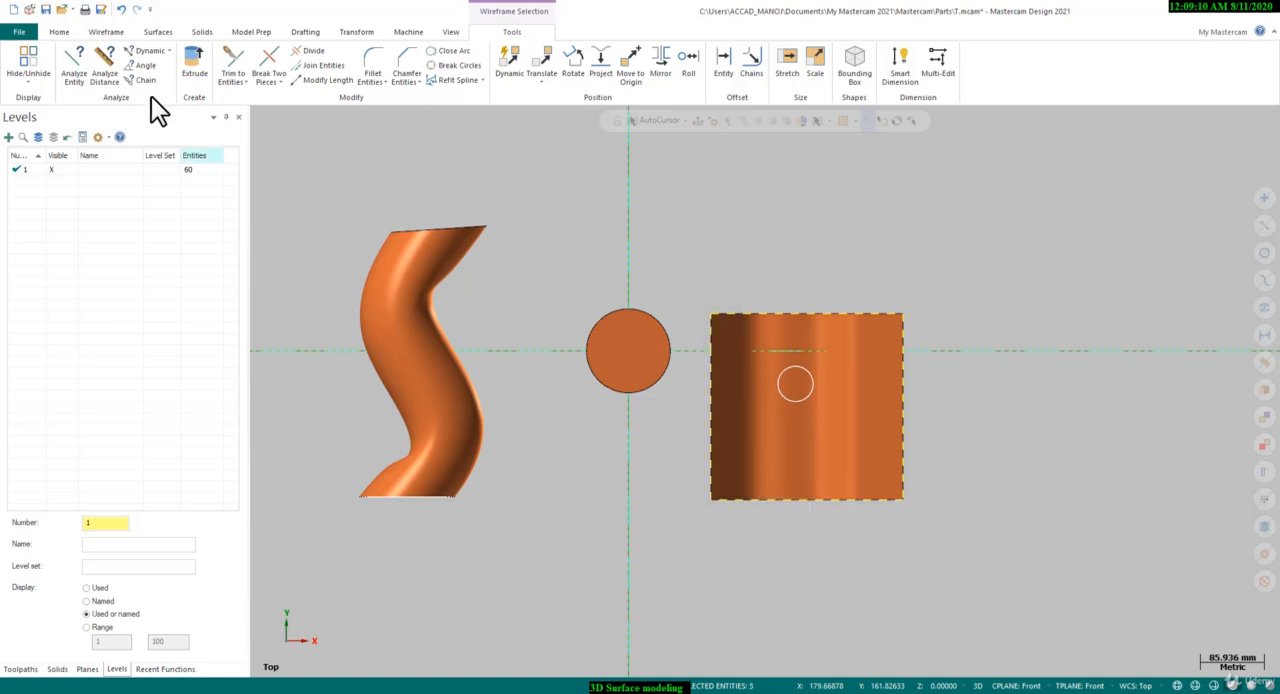
click(60, 32)
click(458, 60)
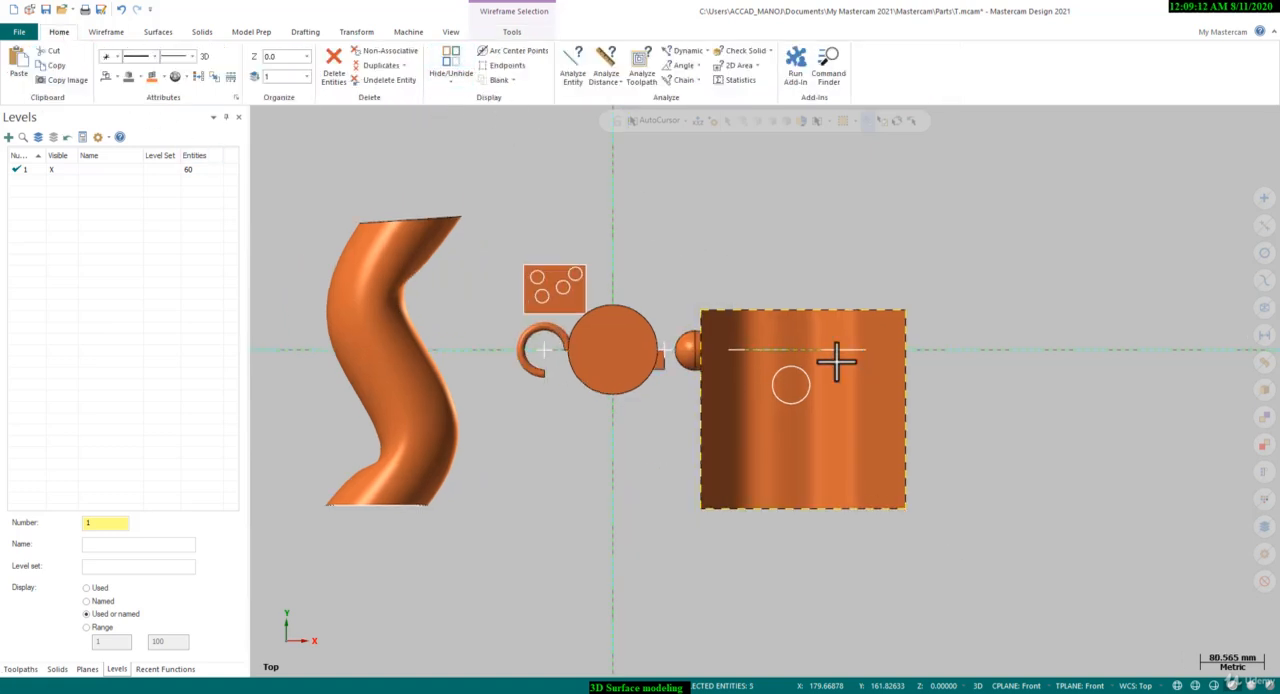
Create a net surface with the Along method from the four boundary curves and finish the command
scroll(823, 406, up, 1)
mouse_move(823, 406)
middle_down()
mouse_move(837, 289)
mouse_move(769, 277)
mouse_move(808, 397)
middle_up()
scroll(808, 397, up, 1)
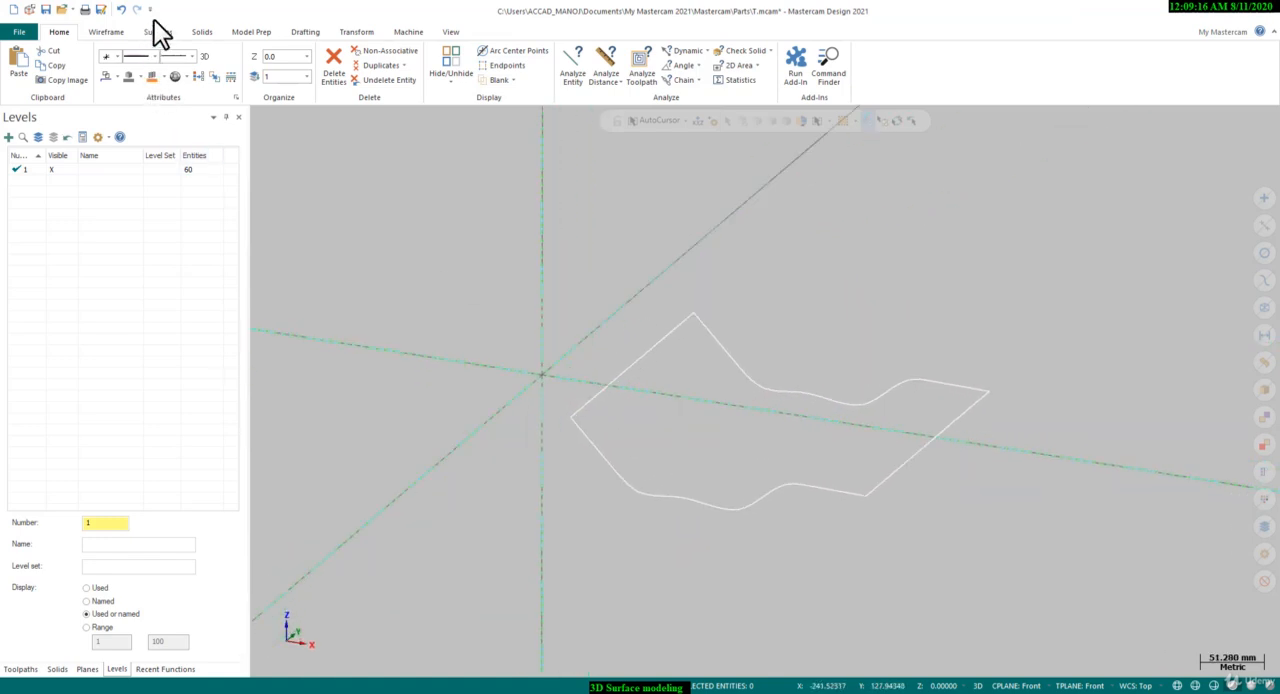
click(158, 32)
click(264, 66)
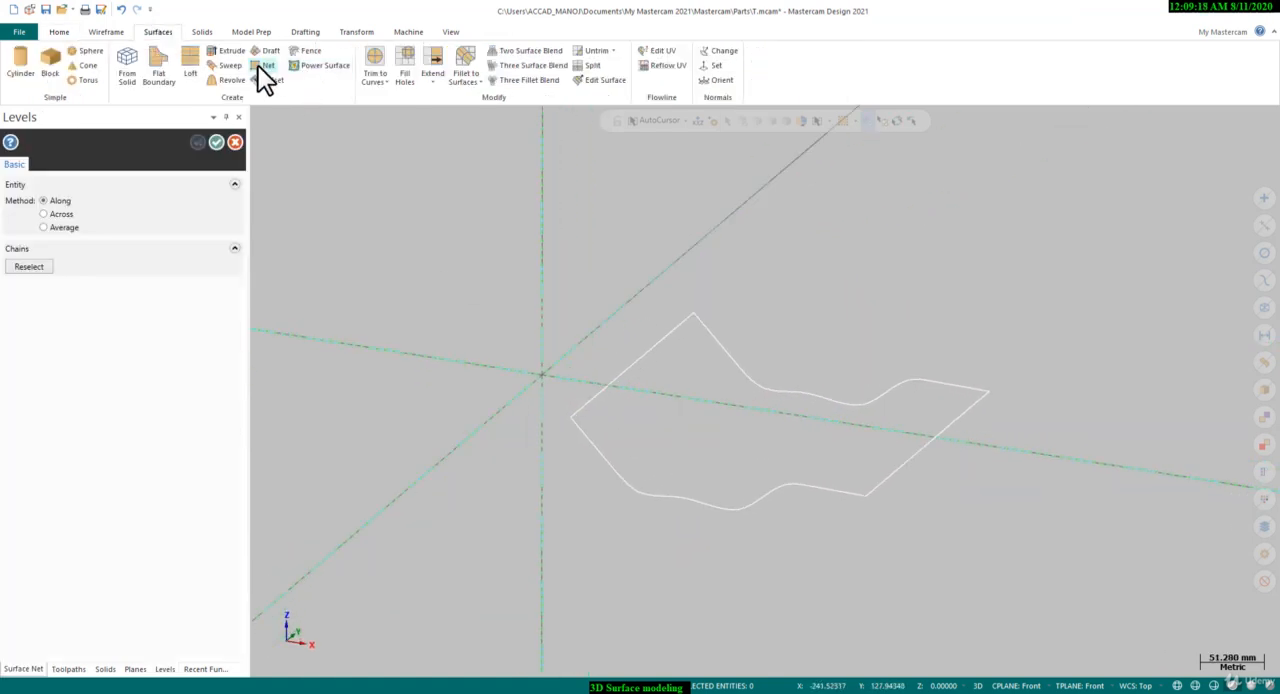
click(578, 408)
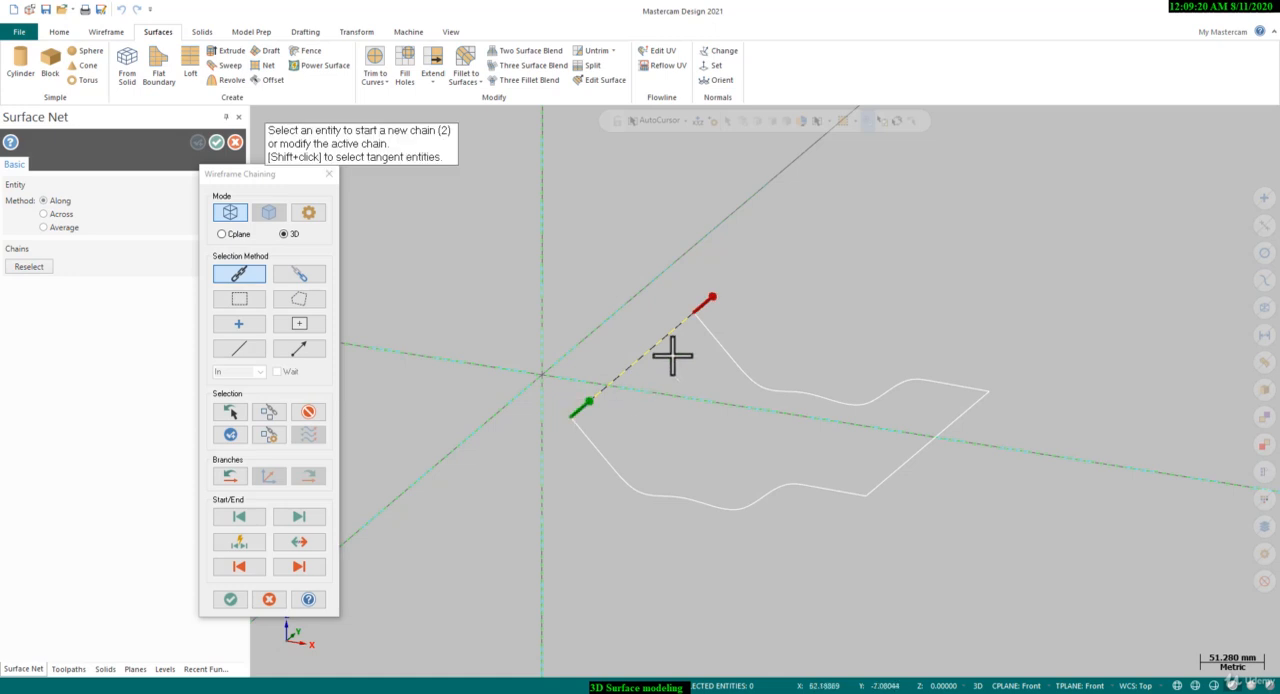
click(696, 322)
click(978, 405)
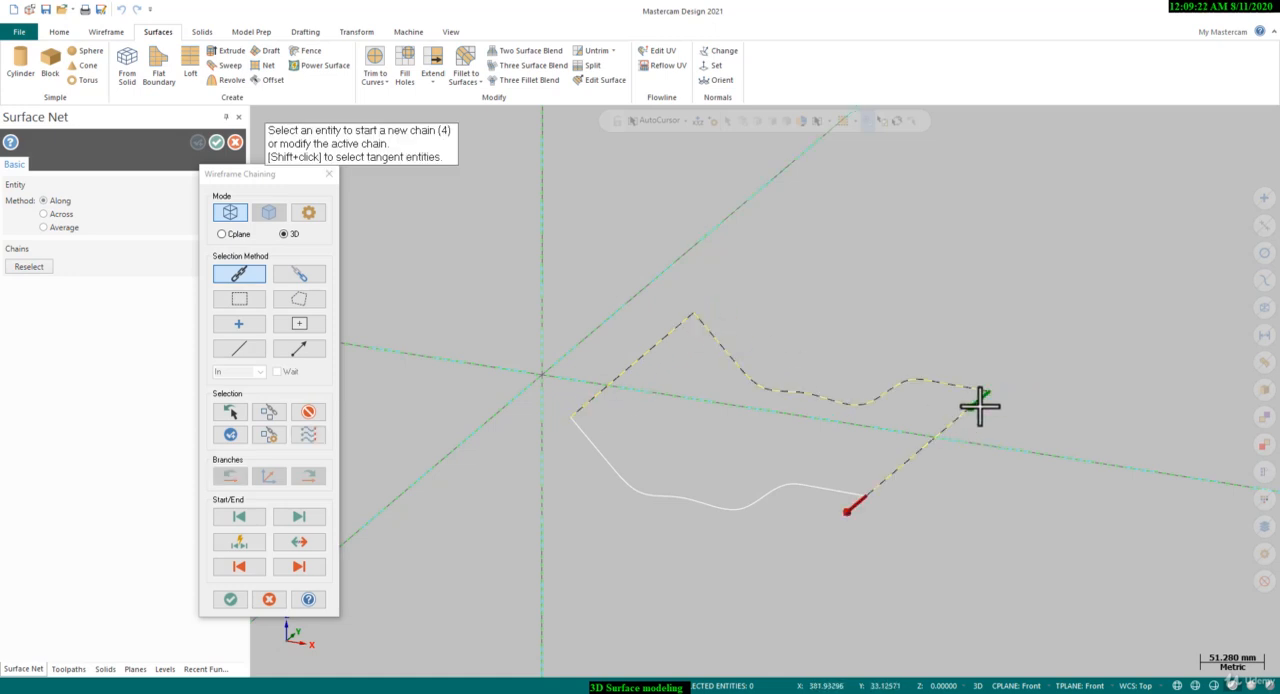
click(851, 498)
click(230, 598)
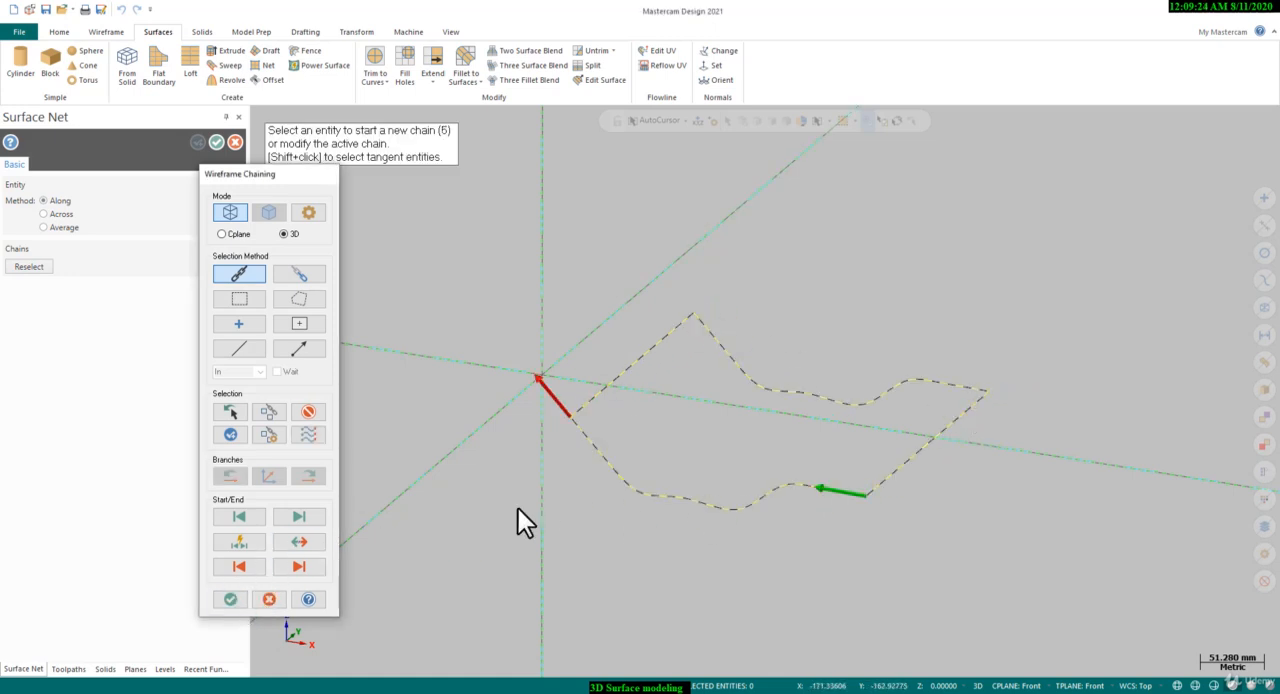
scroll(697, 481, up, 2)
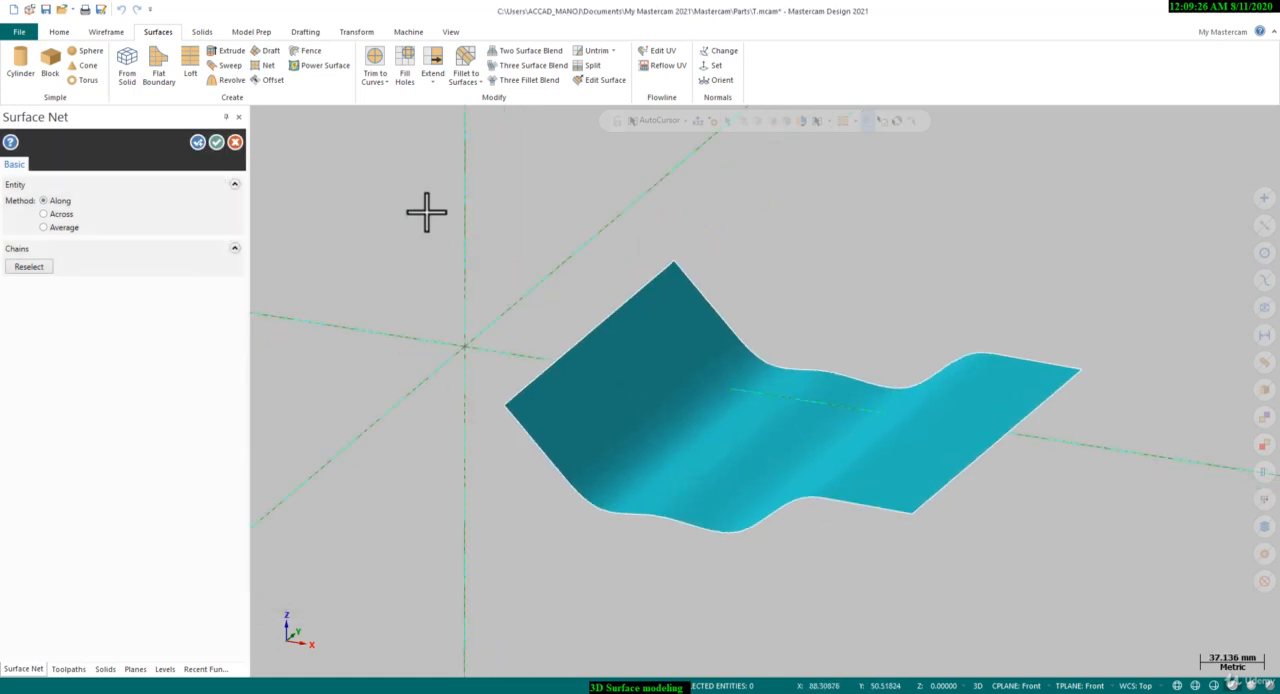
click(236, 141)
Examine the net surface from an angled view and in the Top view
scroll(737, 409, up, 1)
middle_drag(742, 435, 558, 413)
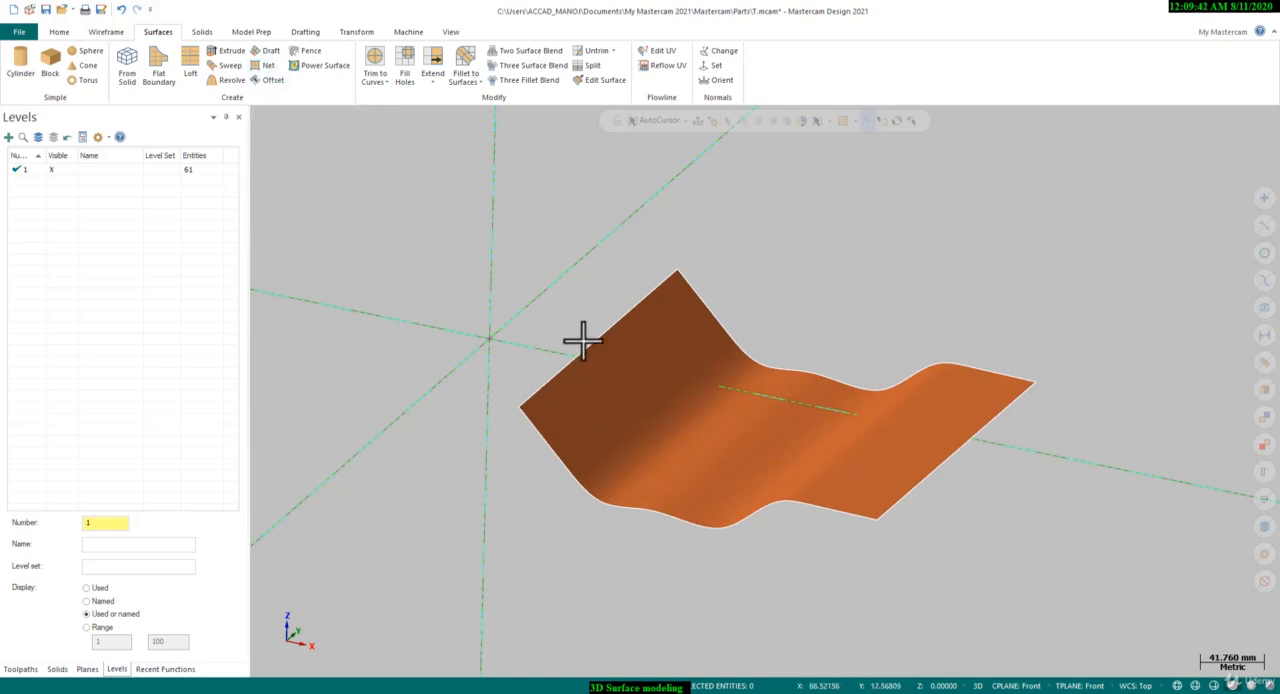
scroll(814, 466, up, 3)
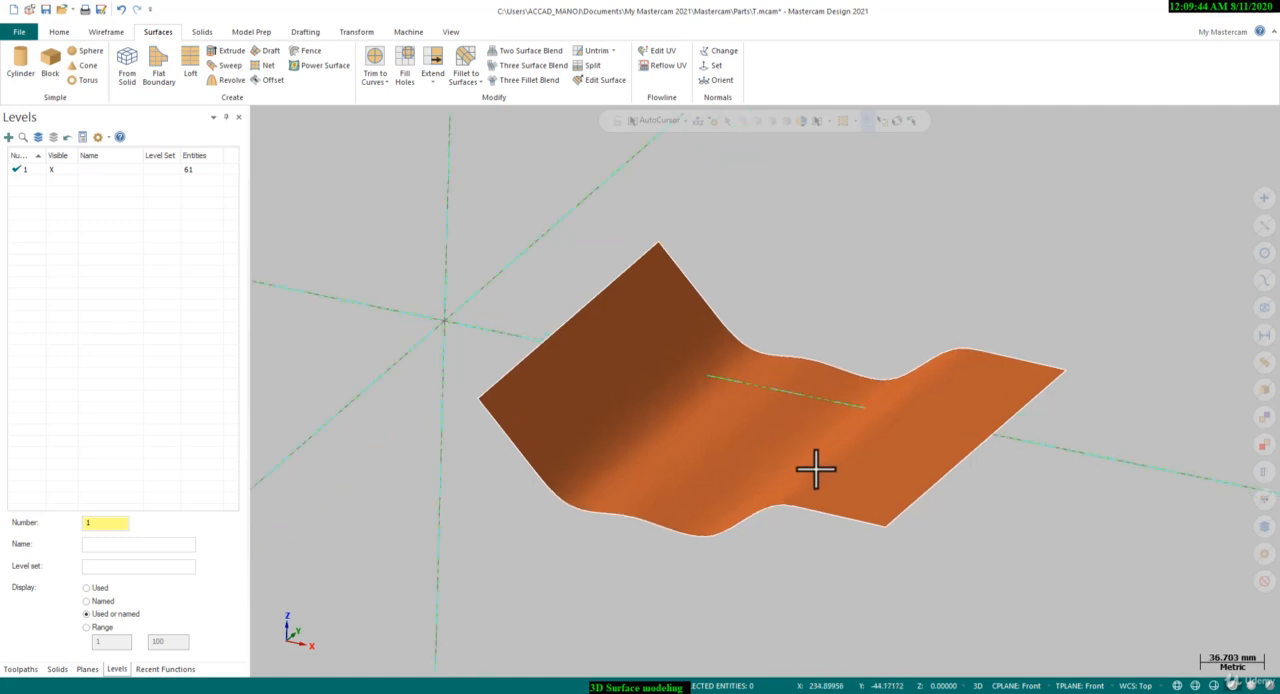
right_click(834, 286)
click(864, 352)
scroll(868, 405, up, 3)
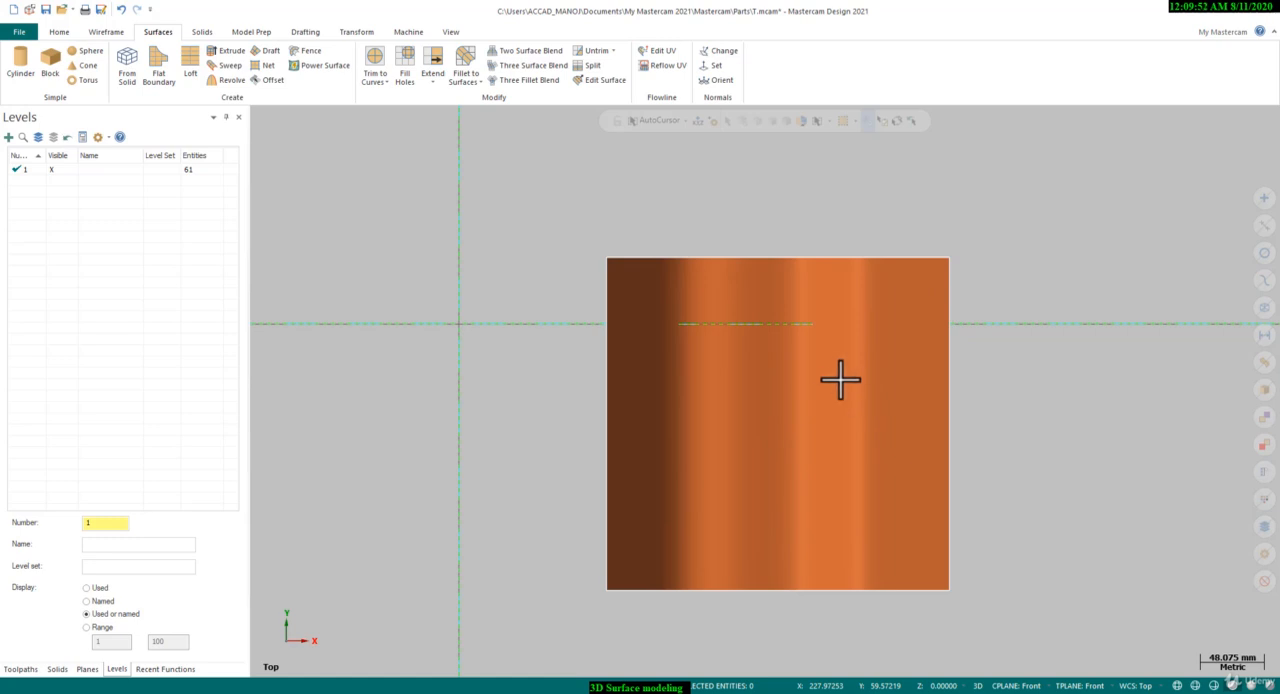
scroll(786, 414, down, 2)
scroll(789, 411, up, 3)
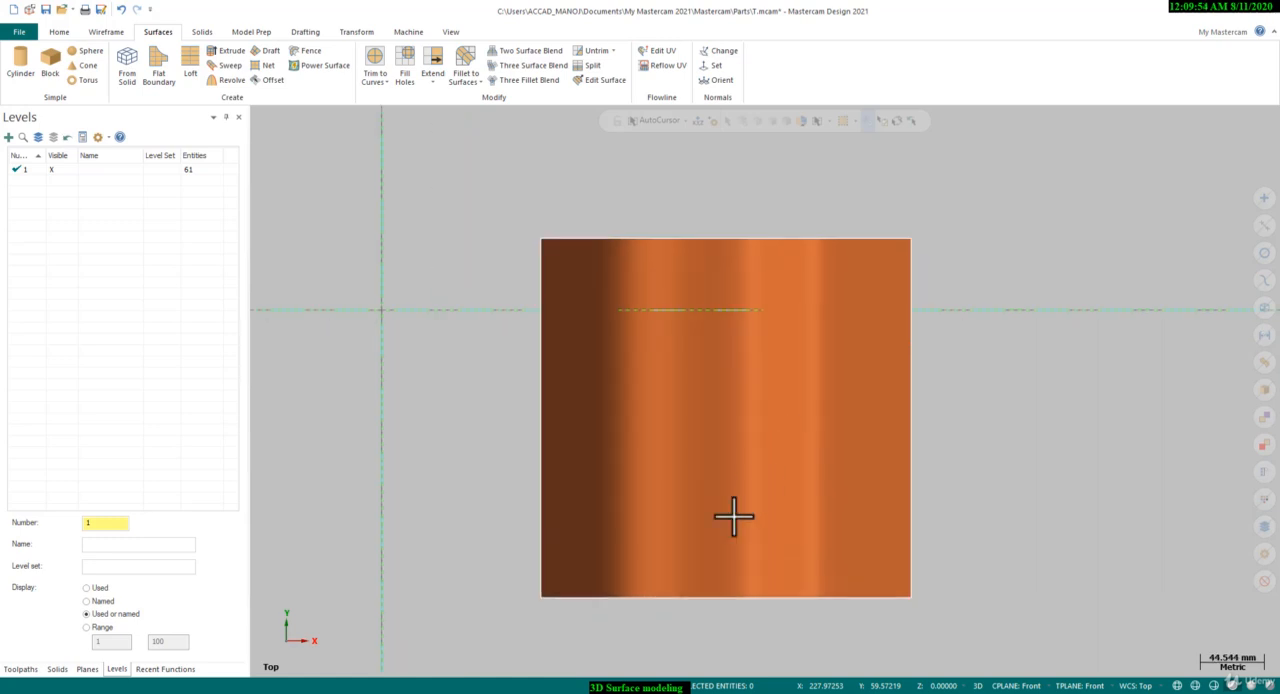
Switch to the other Mastercam window with the bracket wireframe file surface.mcam
mouse_move(771, 684)
click(807, 655)
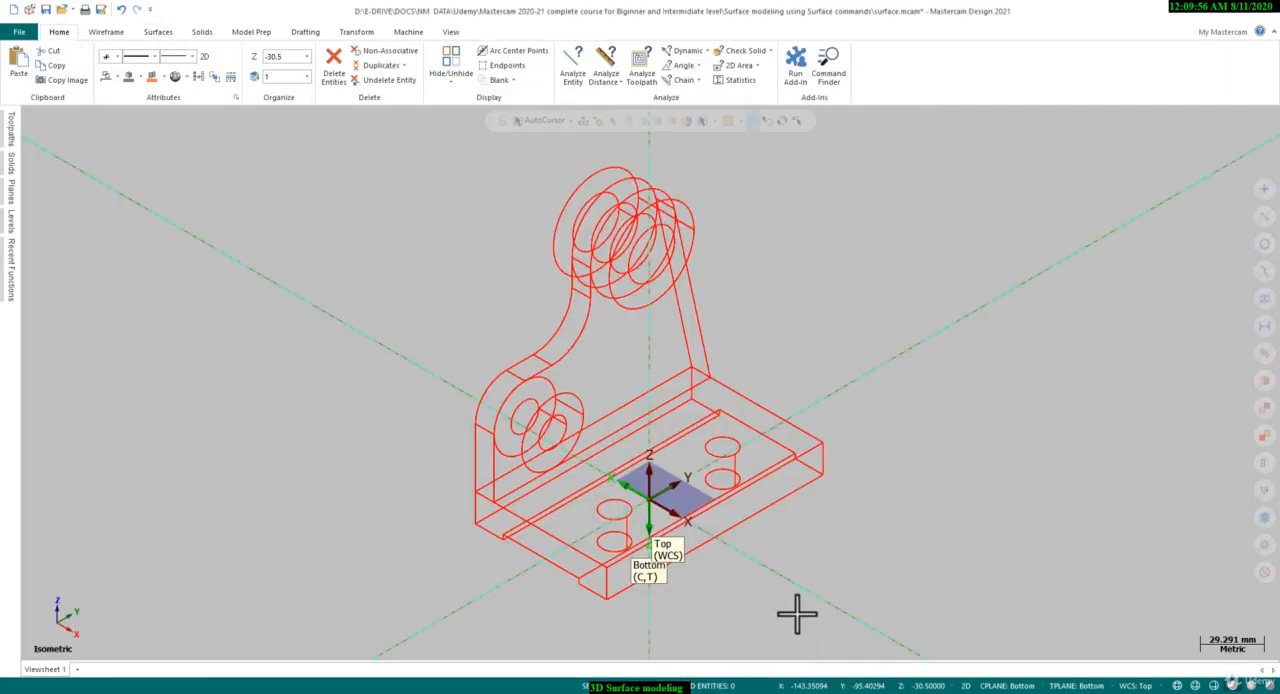